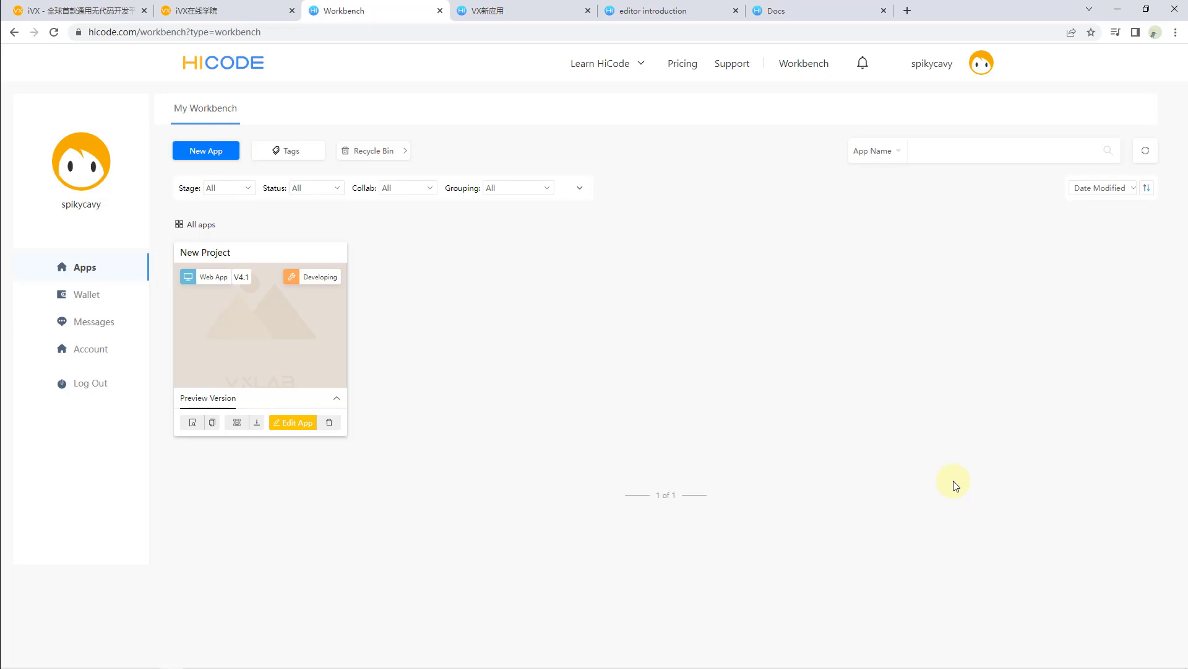
Start a new app from the workbench and create its project with the name "editor intro".
{"action": "left_click", "coordinate": [202, 157]}
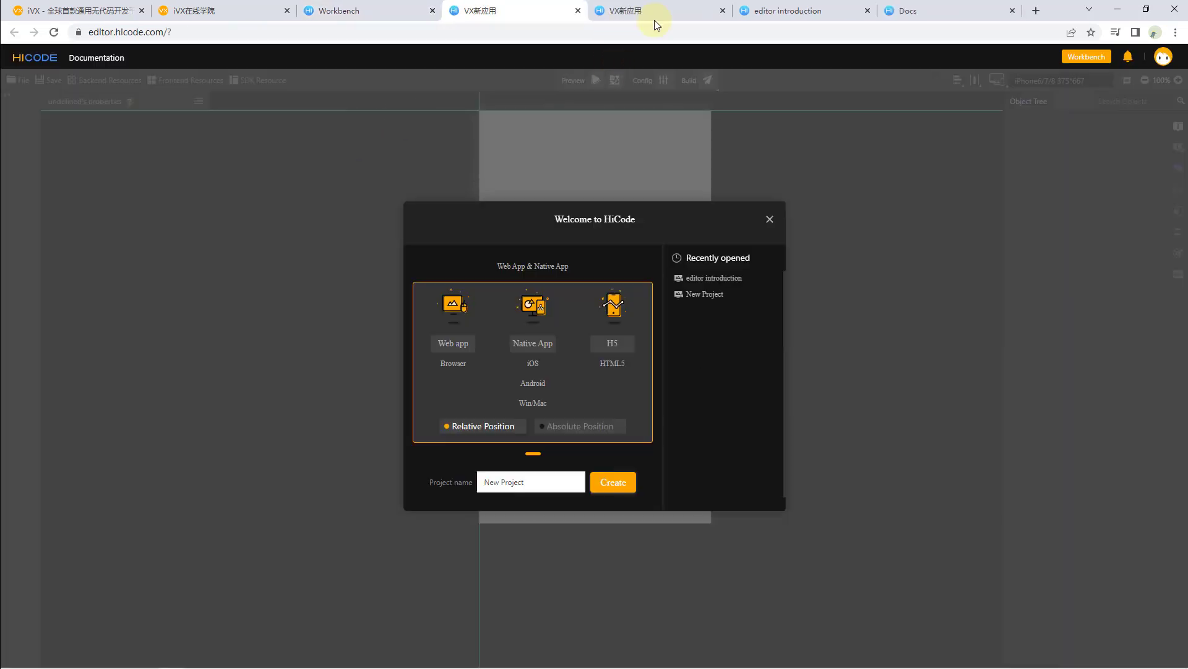
{"action": "left_click", "coordinate": [220, 34]}
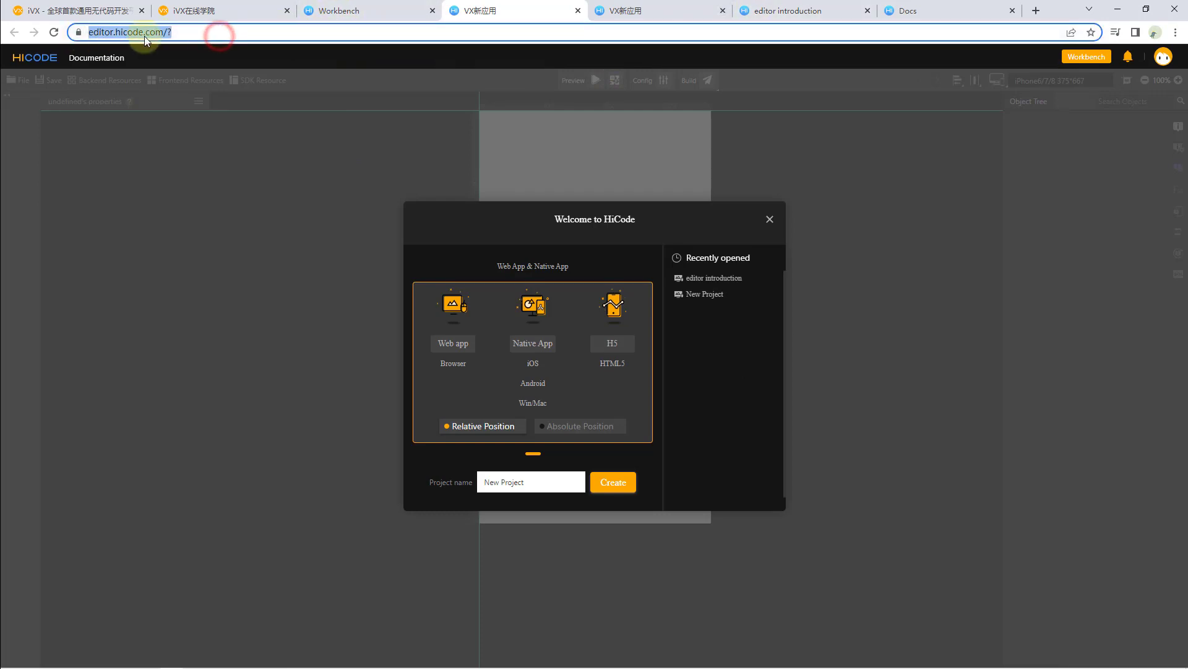
{"action": "left_click", "coordinate": [205, 34]}
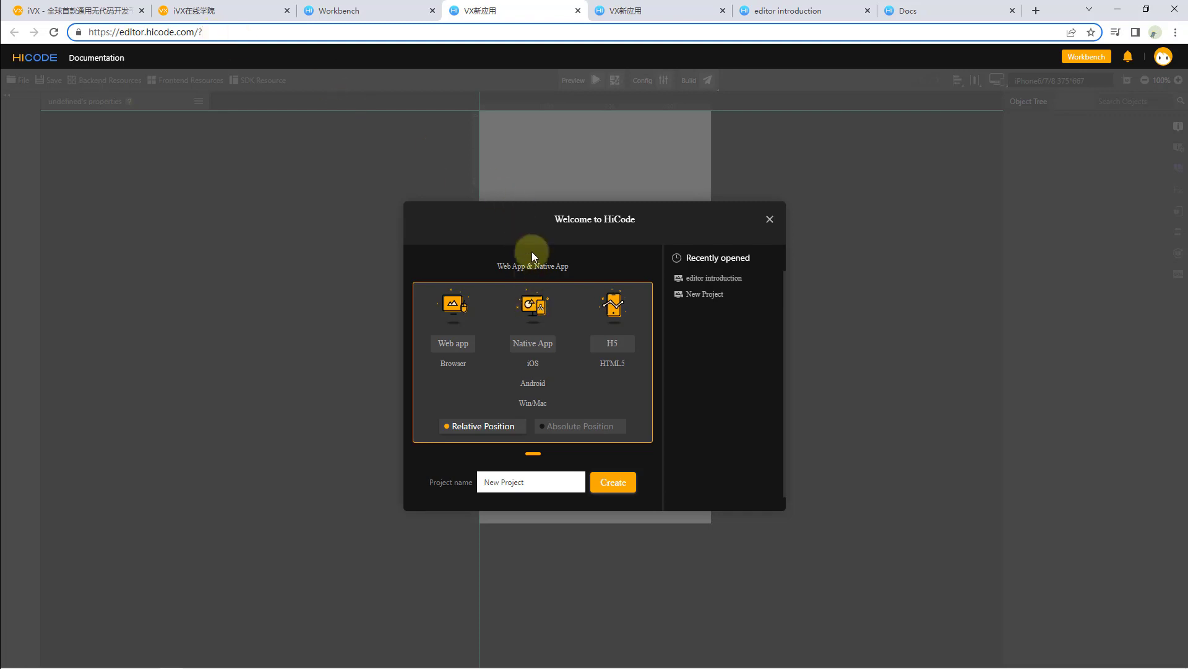
{"action": "left_click", "coordinate": [556, 218]}
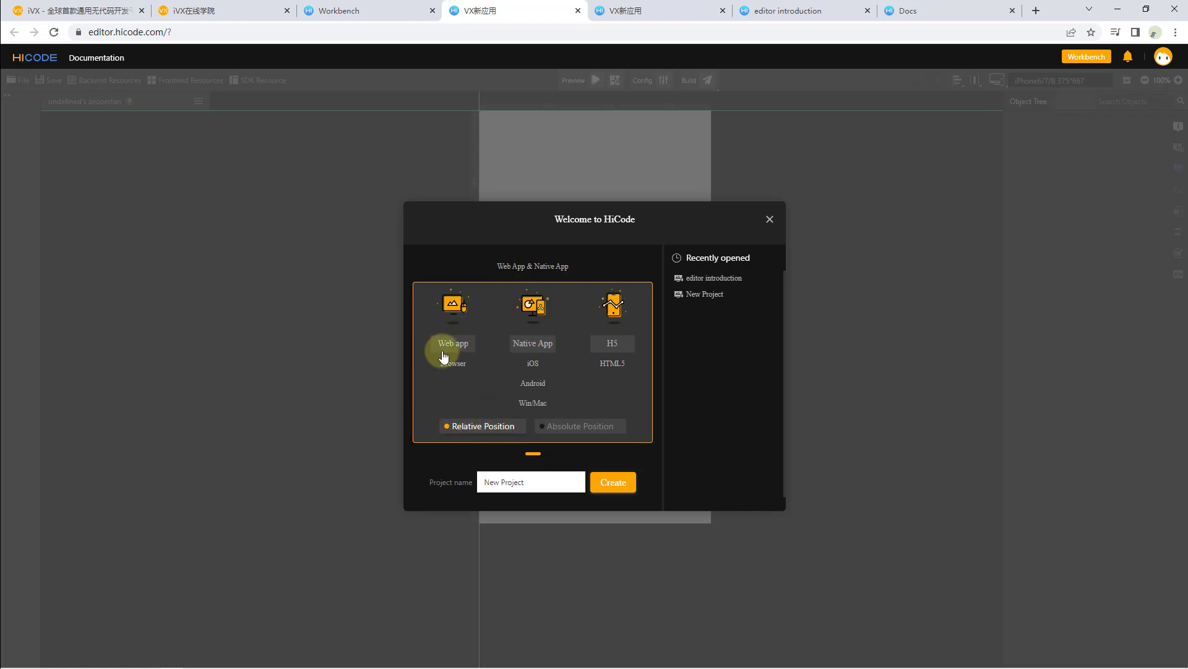
{"action": "left_click", "coordinate": [537, 481]}
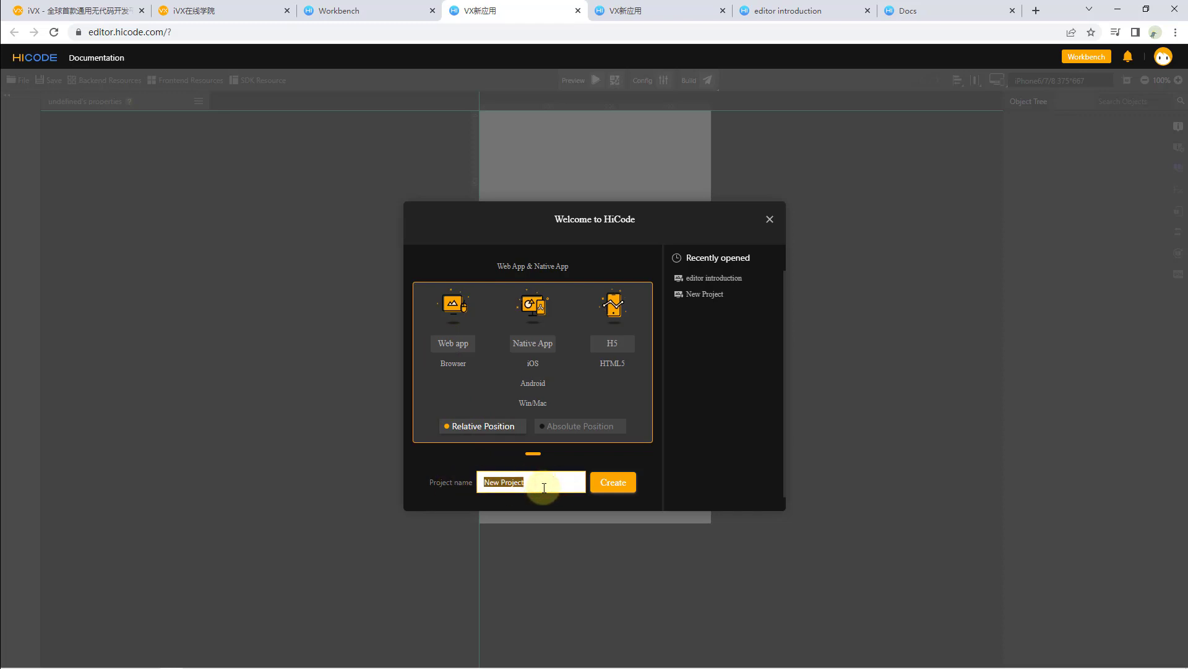
{"action": "type", "text": "editor intro"}
{"action": "left_click", "coordinate": [622, 483]}
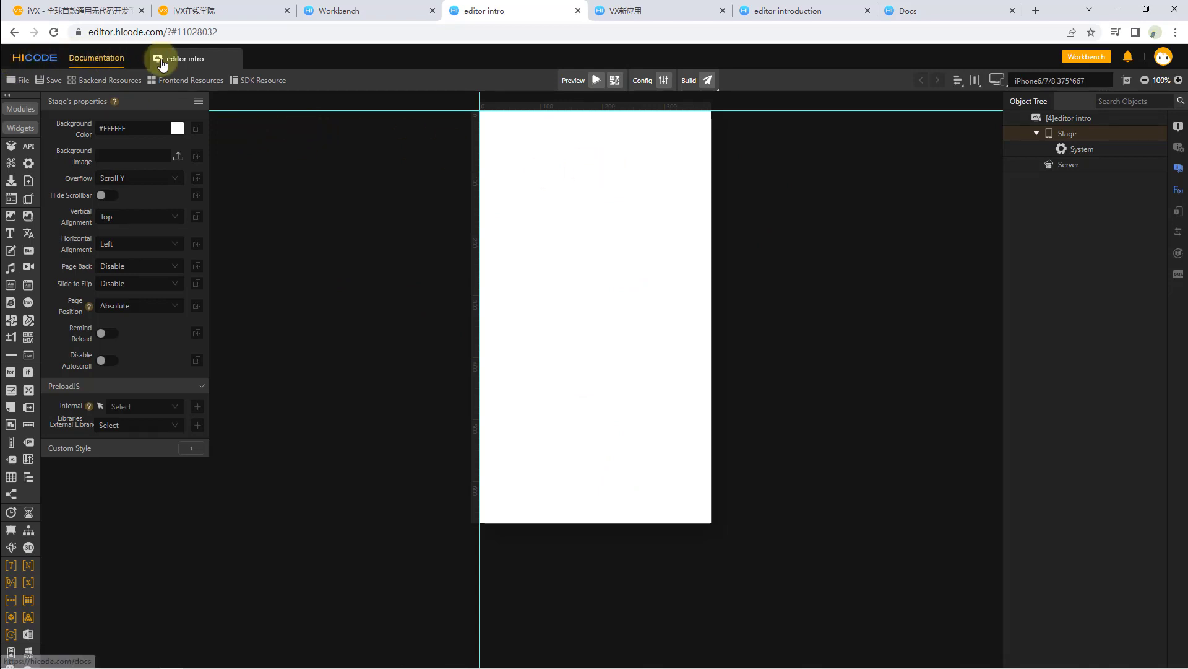
Check the System architecture topics in the documentation and the workbench, and return to the editor intro project.
{"action": "left_click", "coordinate": [109, 59]}
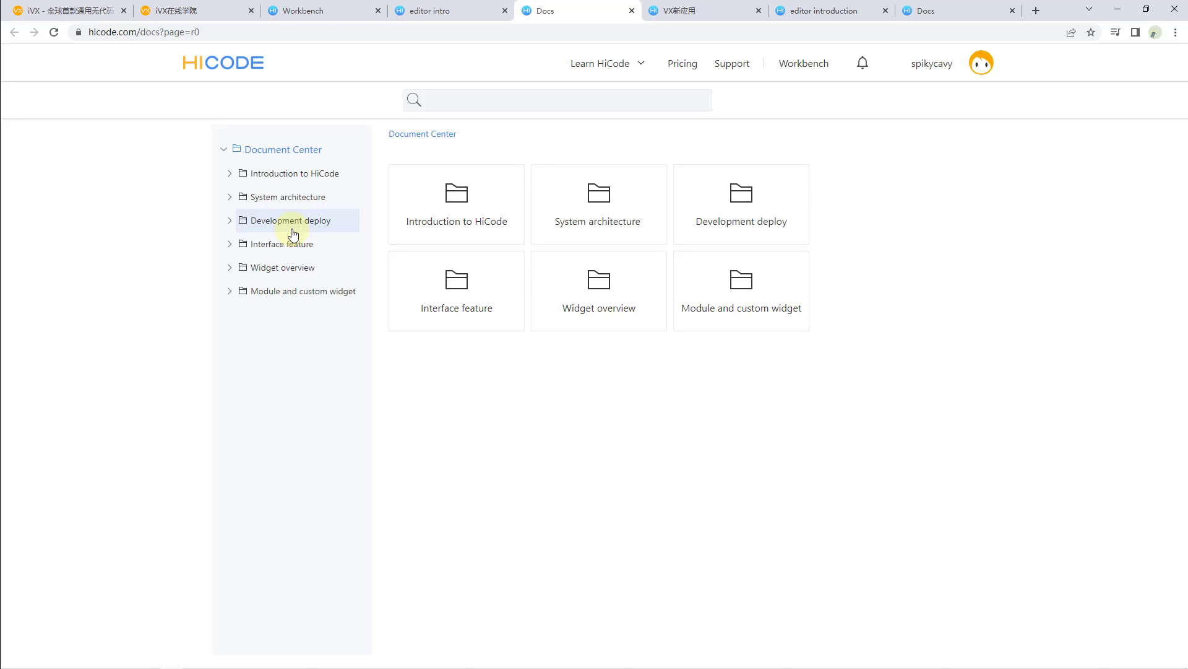
{"action": "left_click", "coordinate": [230, 197]}
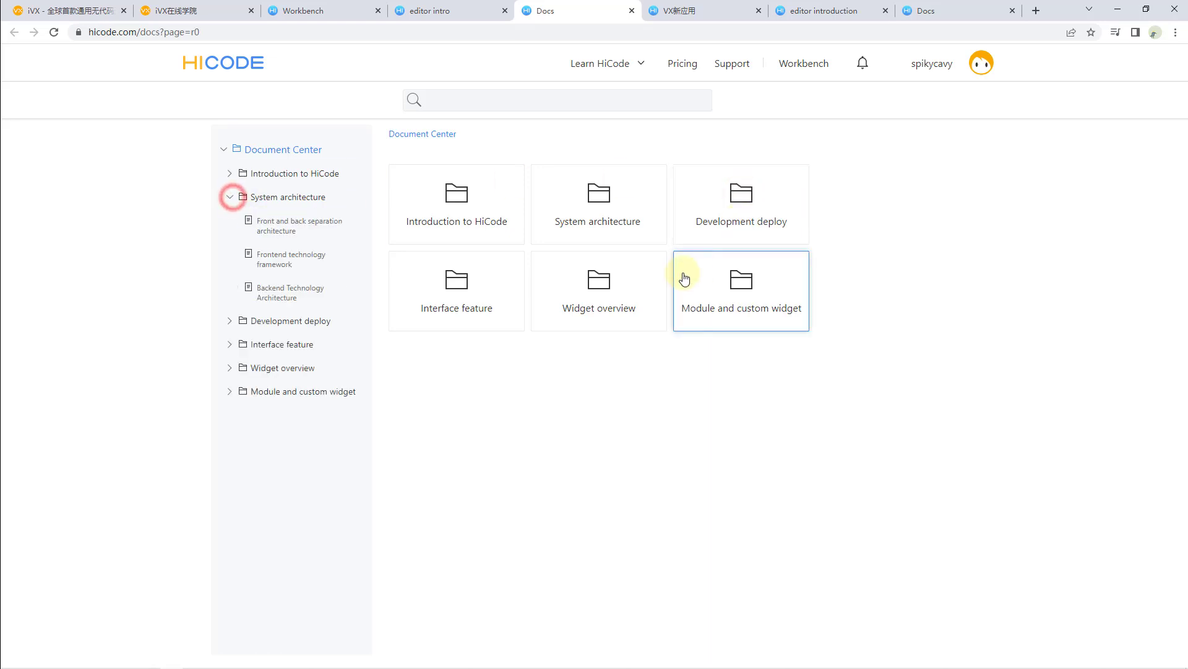
{"action": "left_click", "coordinate": [354, 8]}
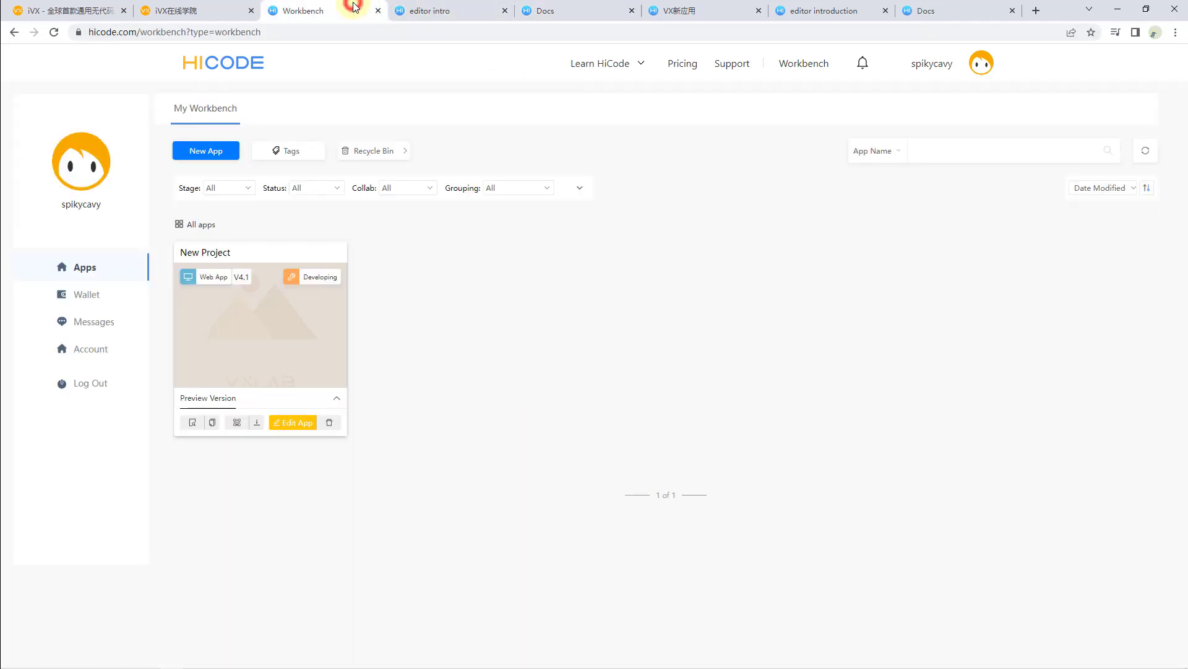
{"action": "left_click", "coordinate": [454, 7]}
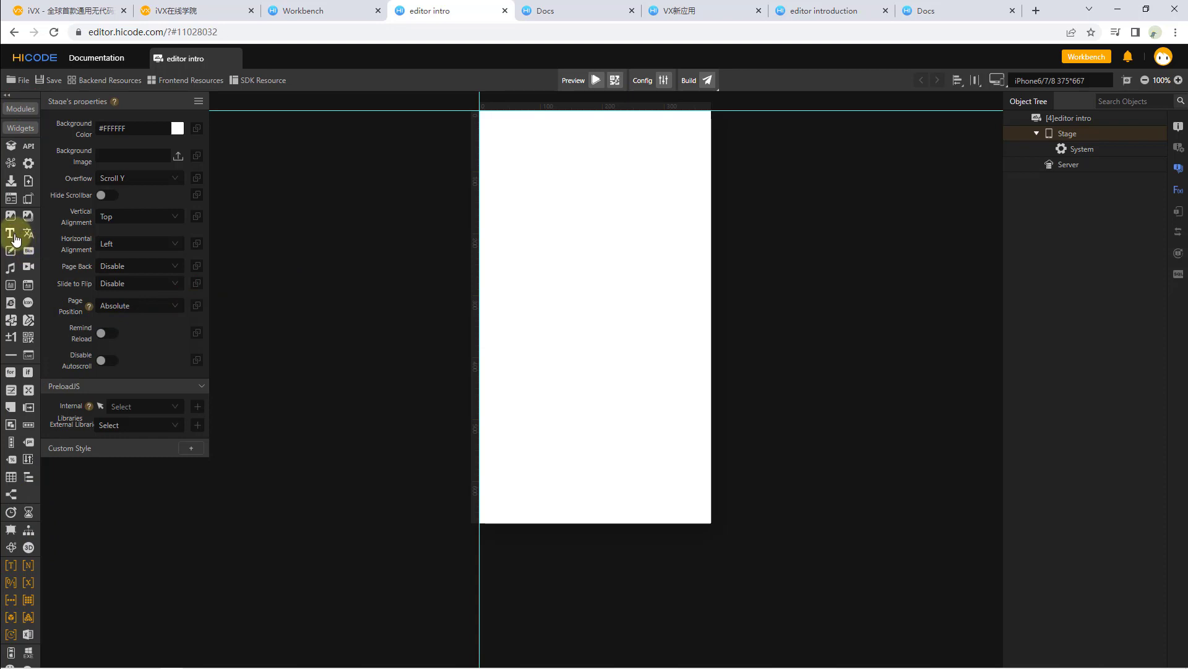
View the Text widget's reference, and read the documentation article on the Application system widget under the Web Environment system widgets.
{"action": "mouse_move", "coordinate": [15, 239]}
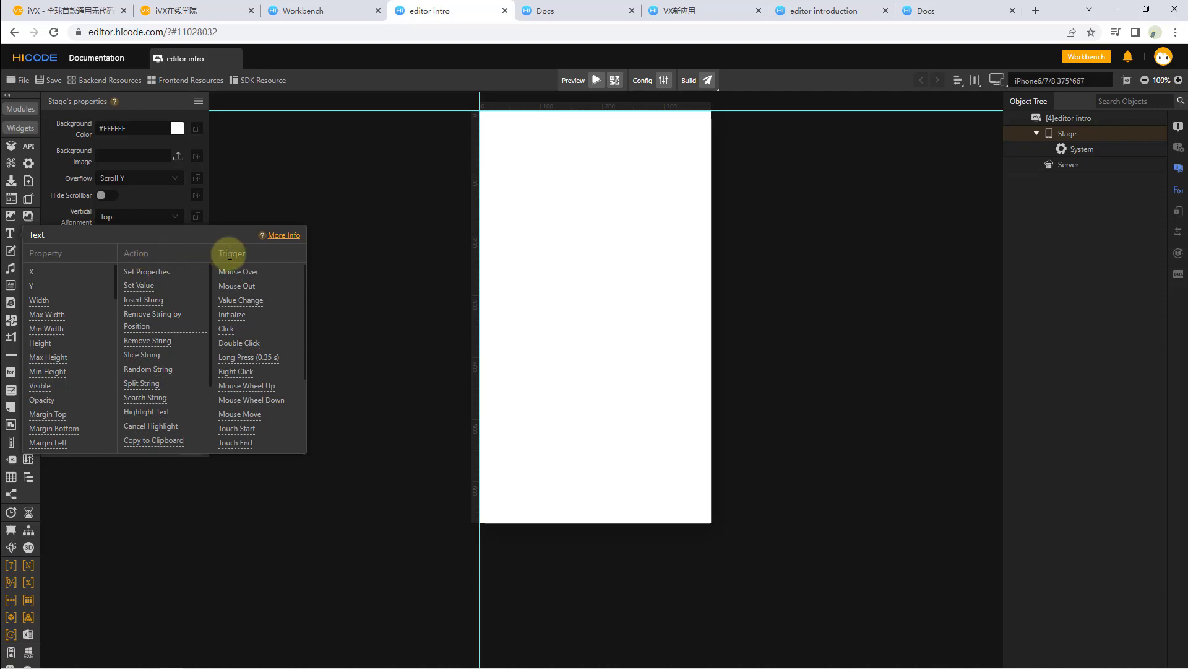
{"action": "left_click", "coordinate": [262, 238]}
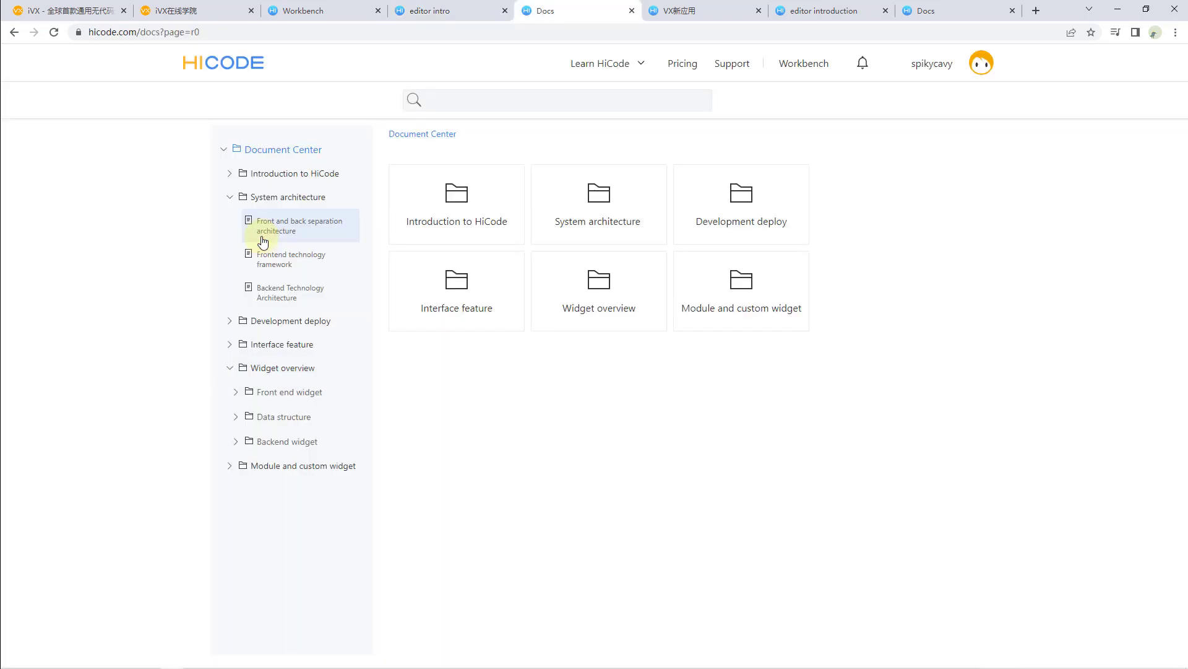
{"action": "left_click", "coordinate": [262, 368]}
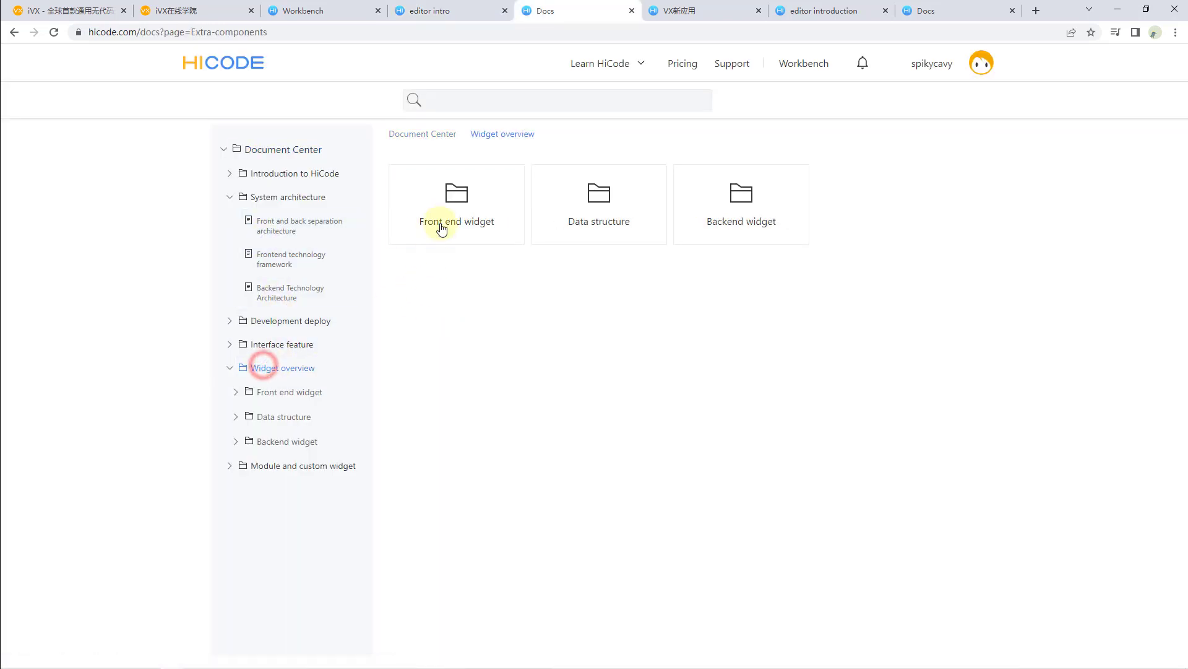
{"action": "left_click", "coordinate": [456, 210]}
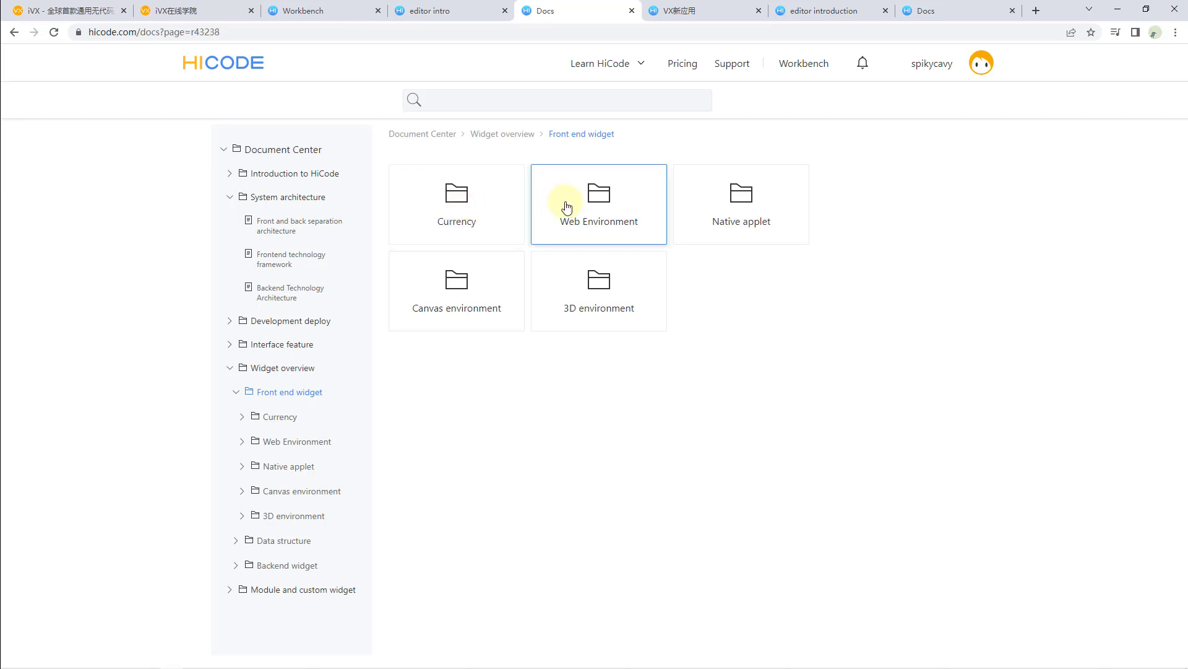
{"action": "left_click", "coordinate": [565, 201]}
{"action": "left_click", "coordinate": [474, 224]}
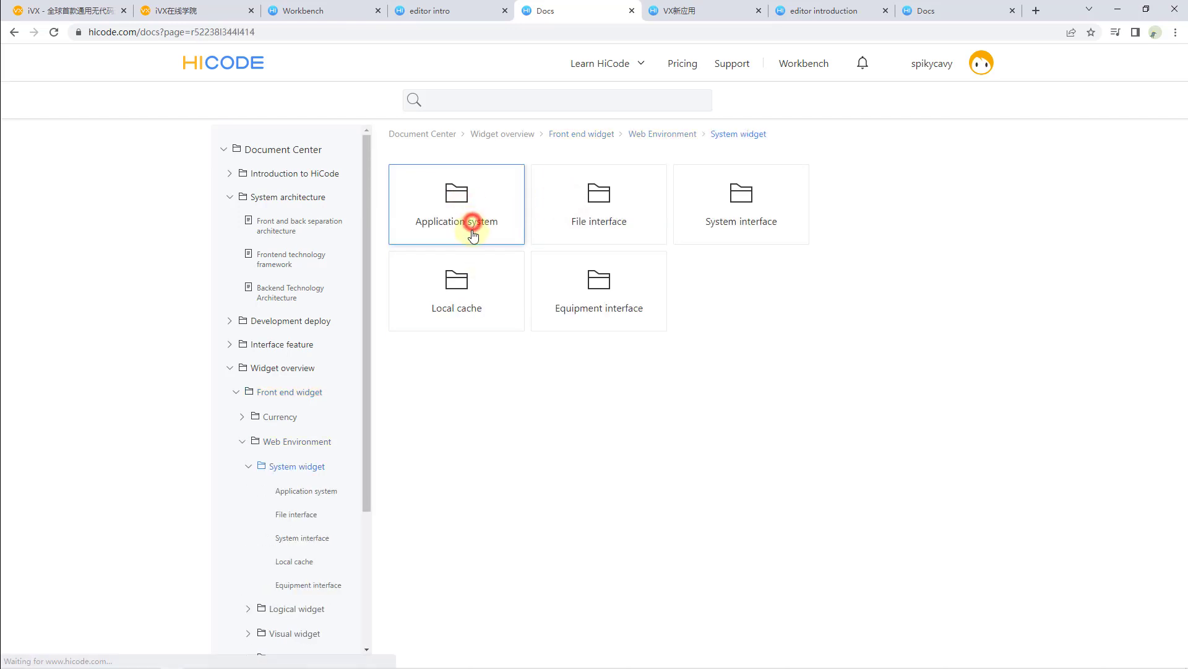
{"action": "left_click", "coordinate": [474, 224]}
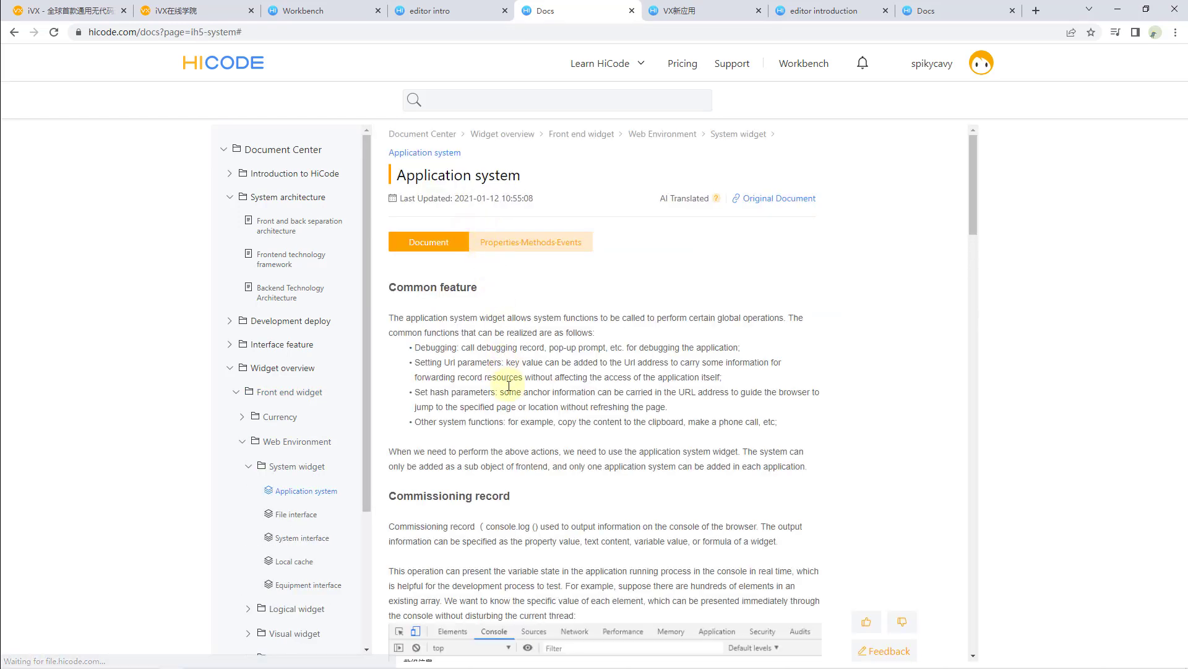
{"action": "scroll", "coordinate": [505, 371], "scroll_direction": "down", "scroll_amount": 1}
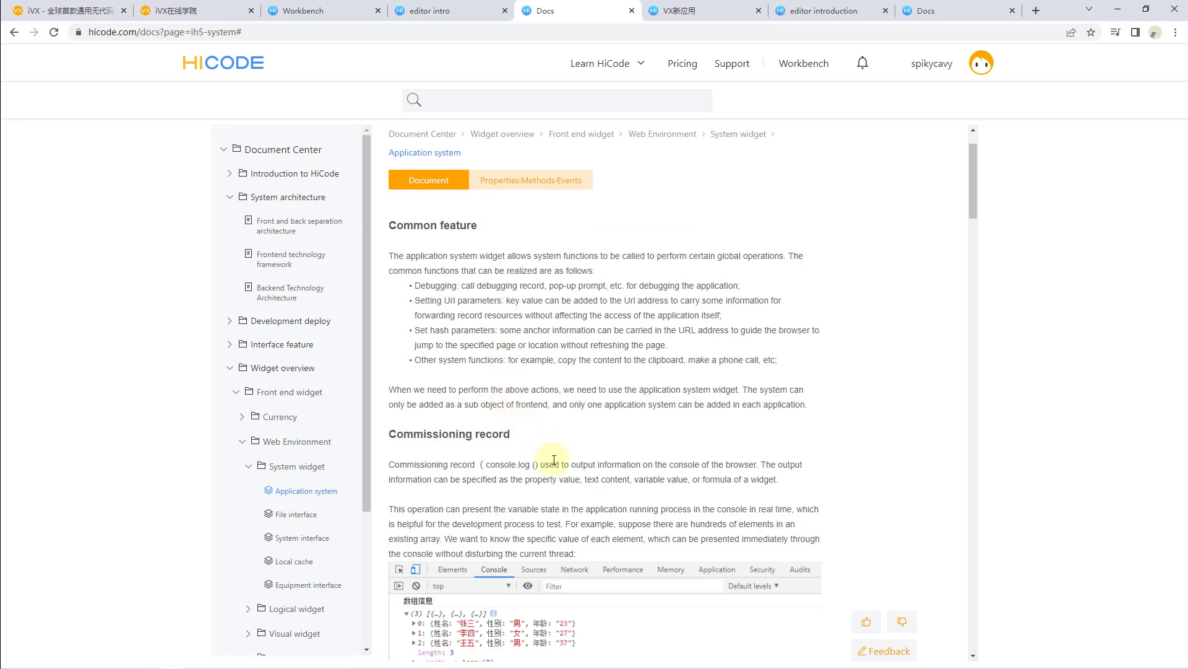
{"action": "scroll", "coordinate": [550, 458], "scroll_direction": "down", "scroll_amount": 3}
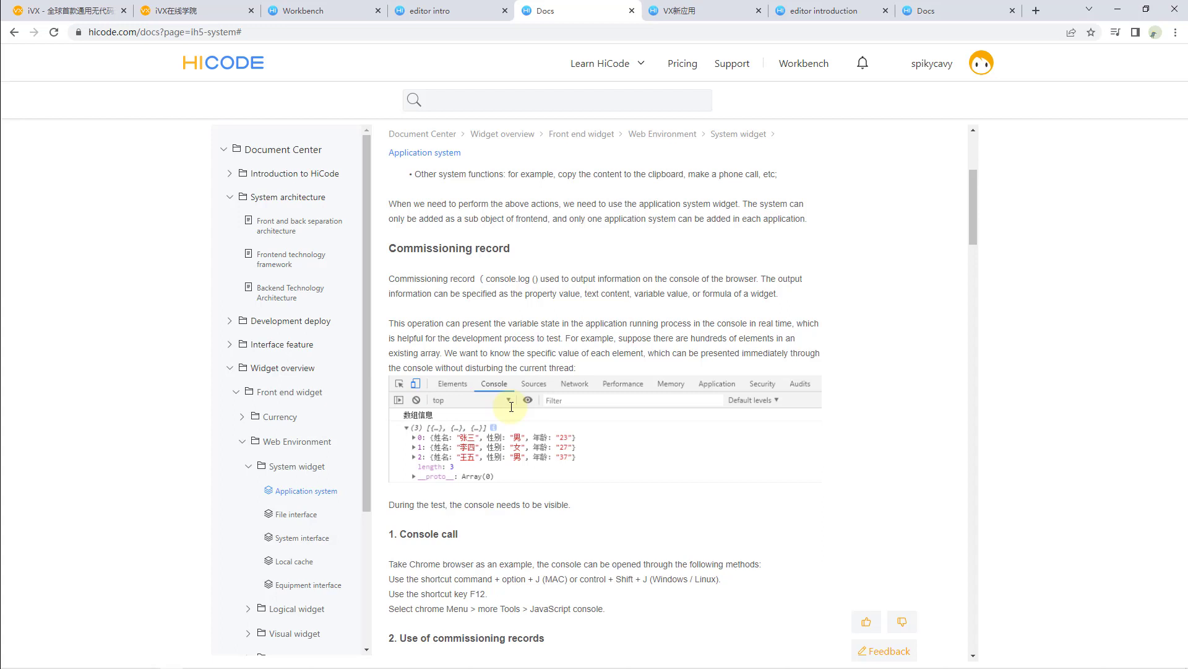
{"action": "key", "text": "ctrl+shift+Tab"}
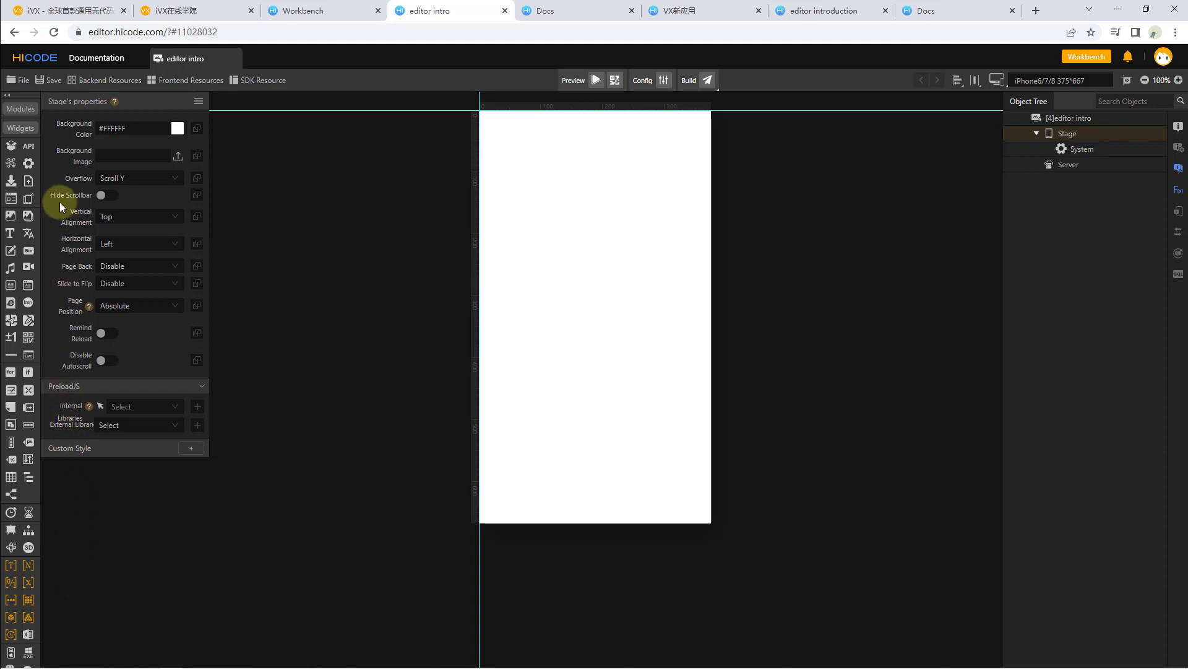
Collapse the widget toolbar to its compact layout and expand it again.
{"action": "left_click", "coordinate": [9, 99]}
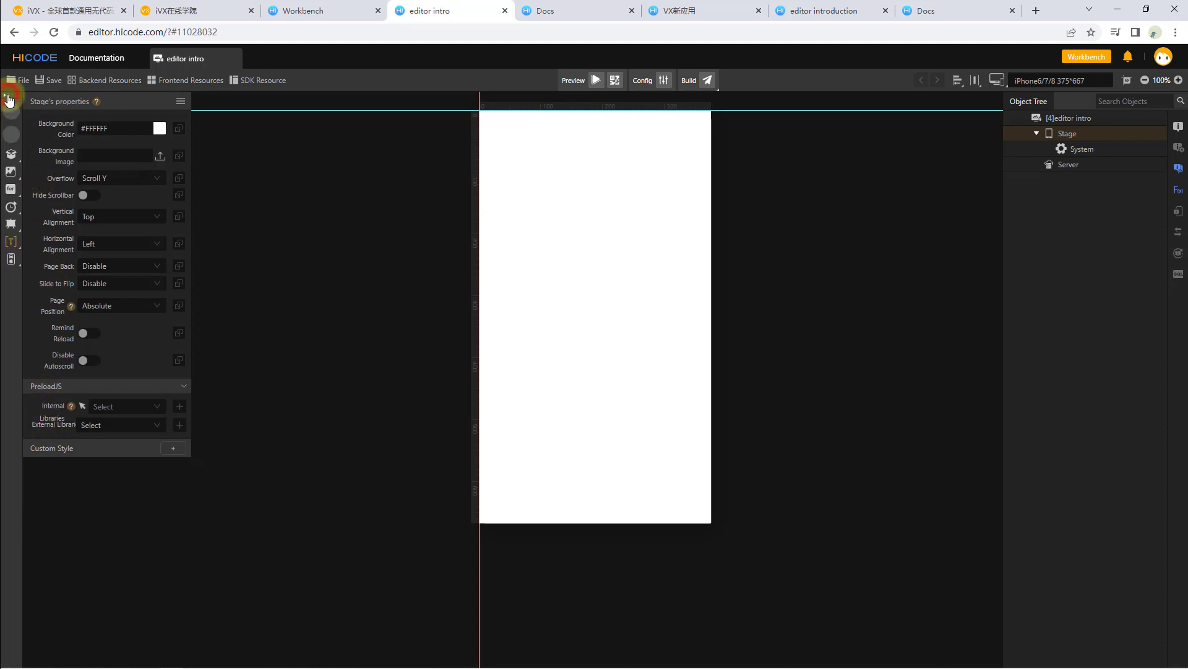
{"action": "left_click", "coordinate": [9, 99]}
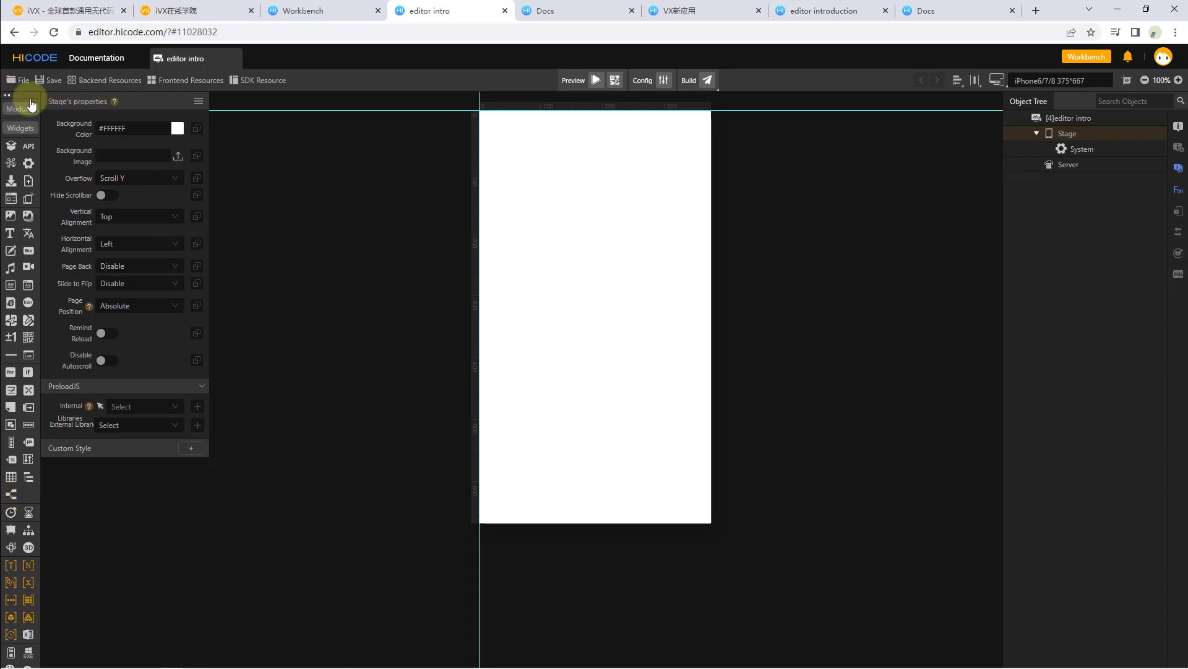
{"action": "left_click", "coordinate": [15, 97]}
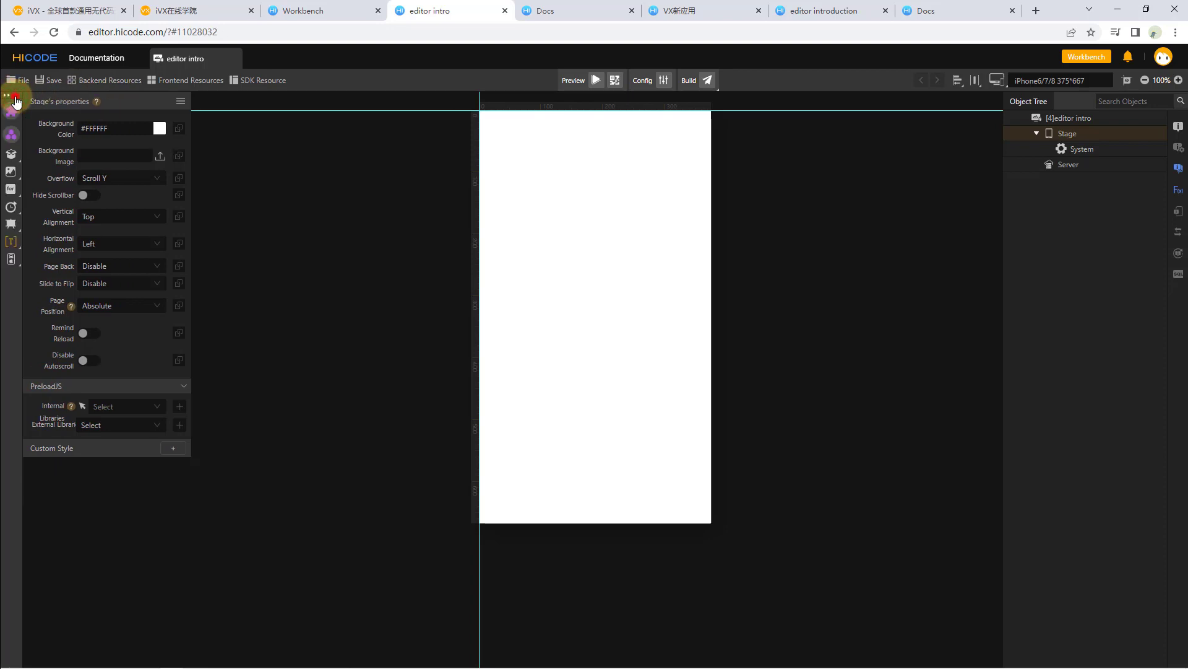
{"action": "left_click", "coordinate": [15, 100]}
{"action": "left_click", "coordinate": [15, 100]}
{"action": "left_click", "coordinate": [15, 101]}
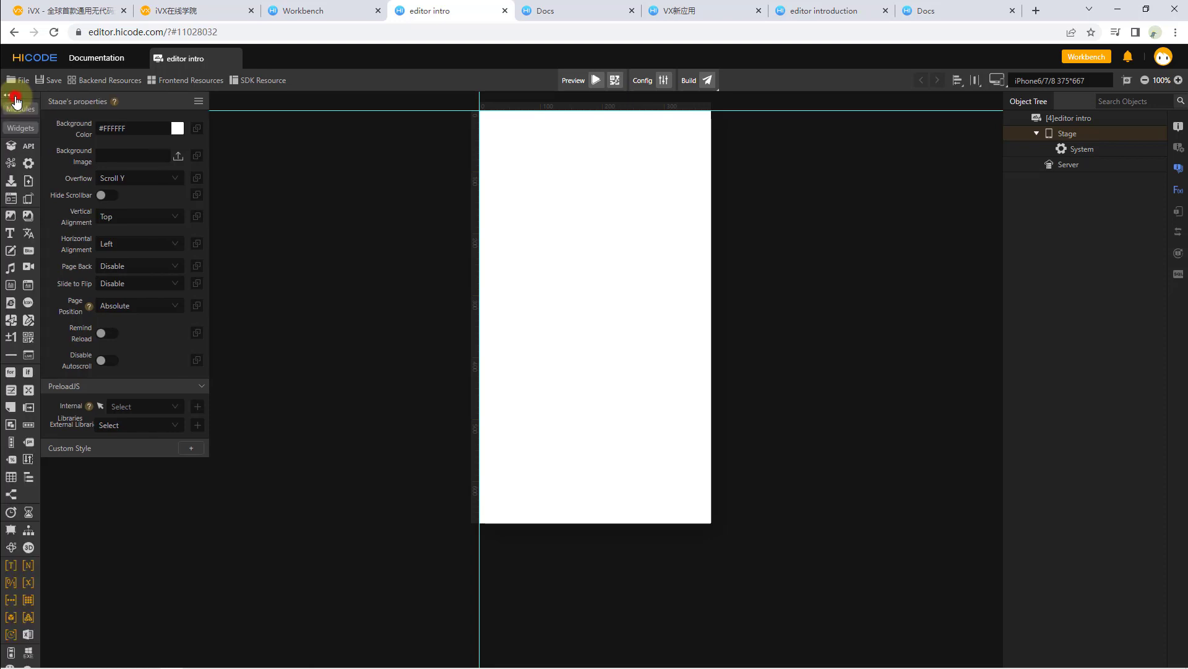
View the project's history version options and look through the rest of the Stage's widget list.
{"action": "left_click", "coordinate": [19, 80]}
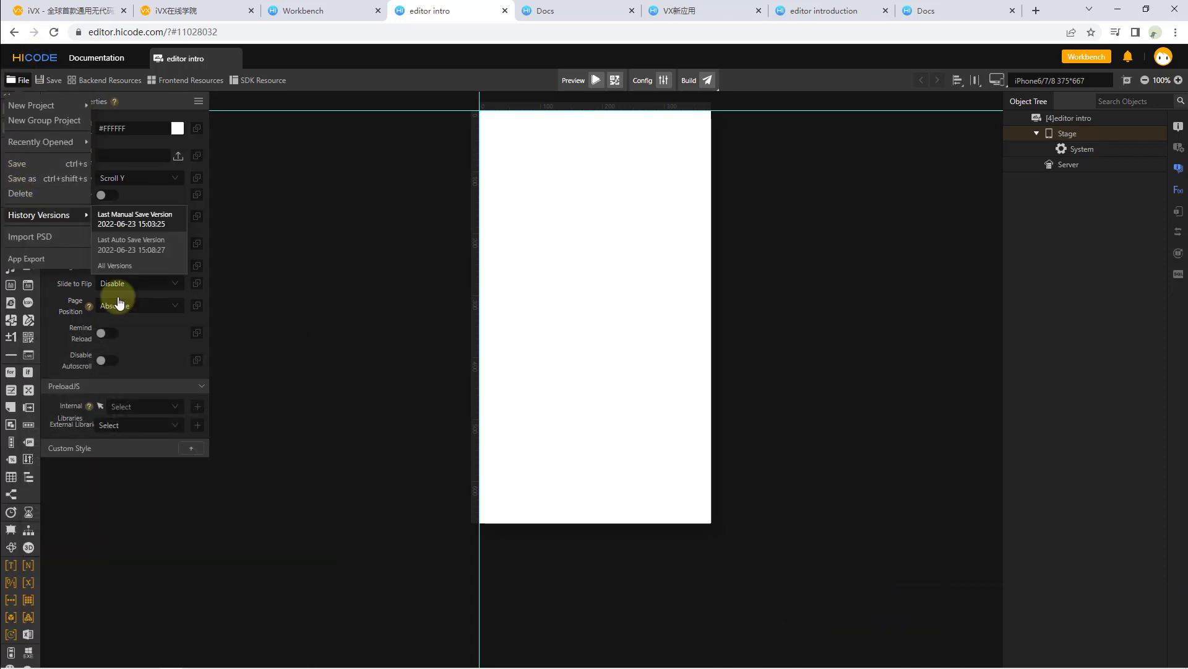
{"action": "left_click", "coordinate": [260, 268]}
{"action": "scroll", "coordinate": [22, 251], "scroll_direction": "down", "scroll_amount": 1}
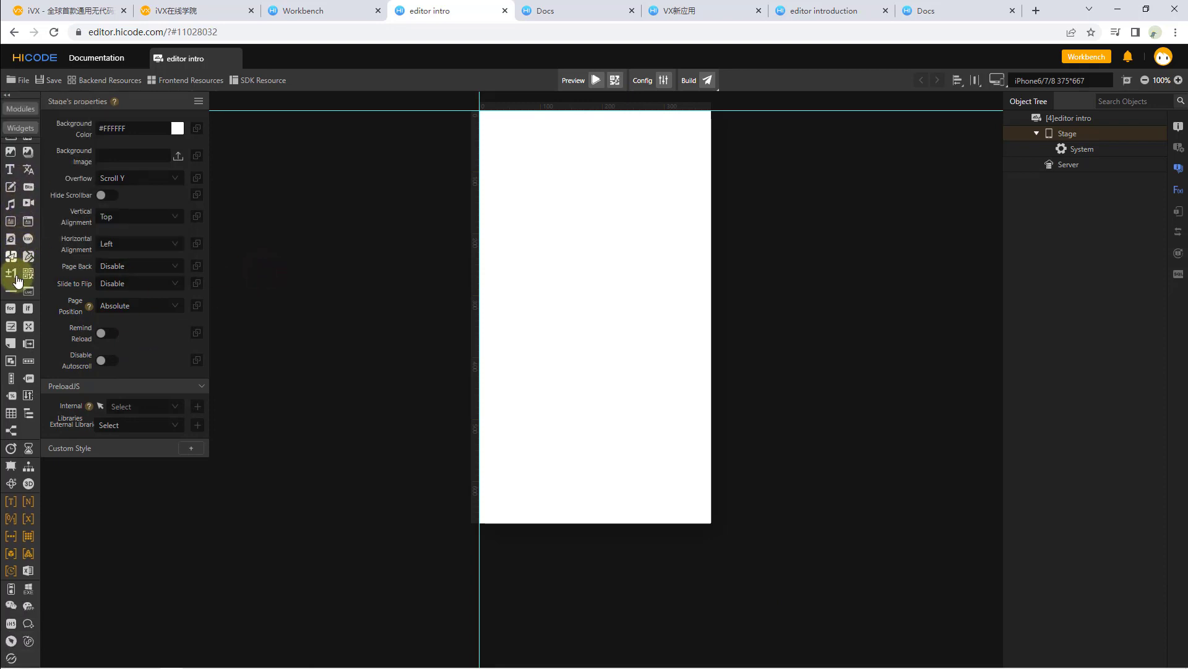
{"action": "scroll", "coordinate": [18, 272], "scroll_direction": "down", "scroll_amount": 1}
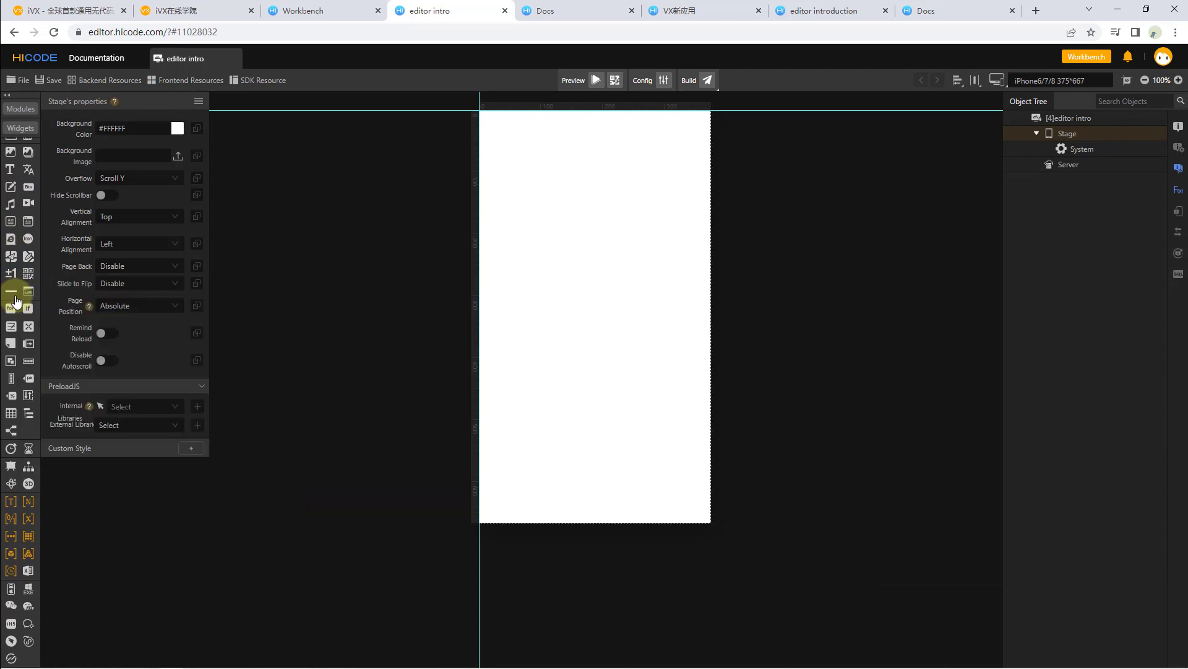
{"action": "mouse_move", "coordinate": [16, 302]}
View the Server's backend widgets, and add a Row widget to the Stage and select it.
{"action": "left_click", "coordinate": [1083, 169]}
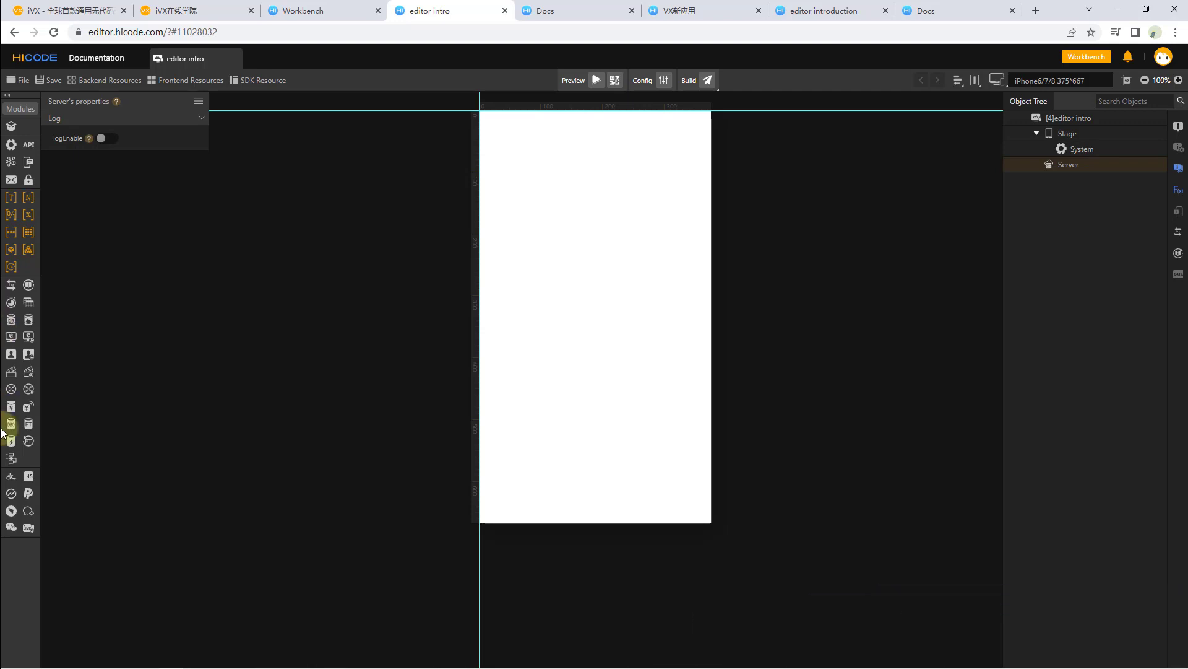
{"action": "left_click", "coordinate": [1069, 133]}
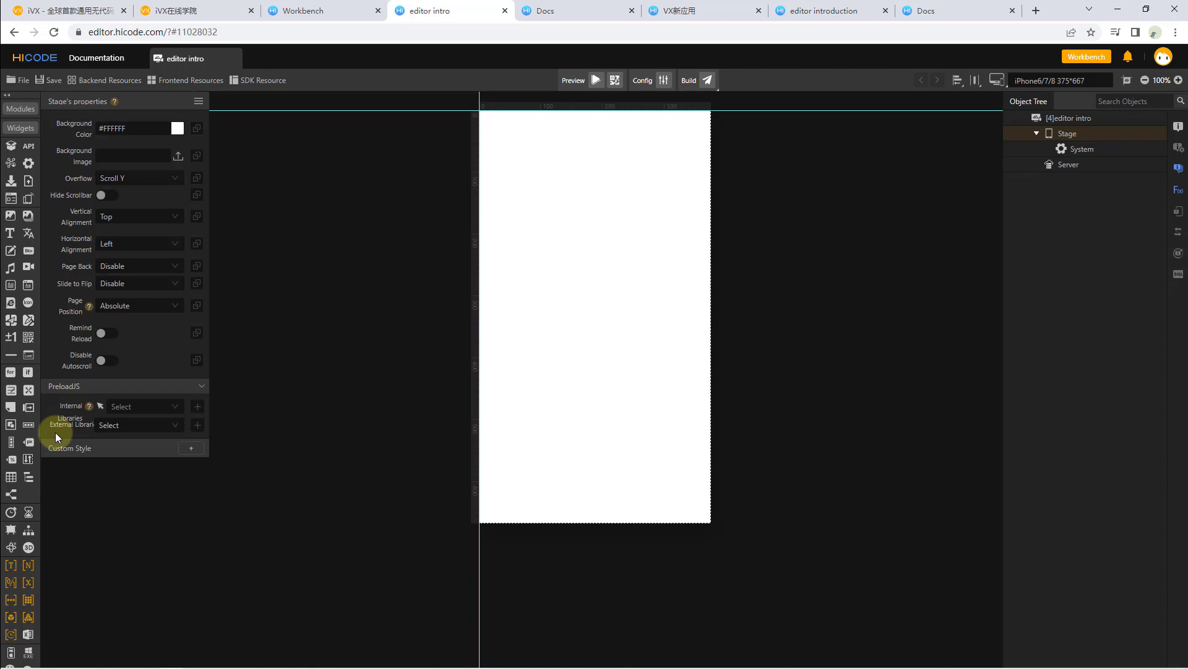
{"action": "left_click", "coordinate": [29, 426]}
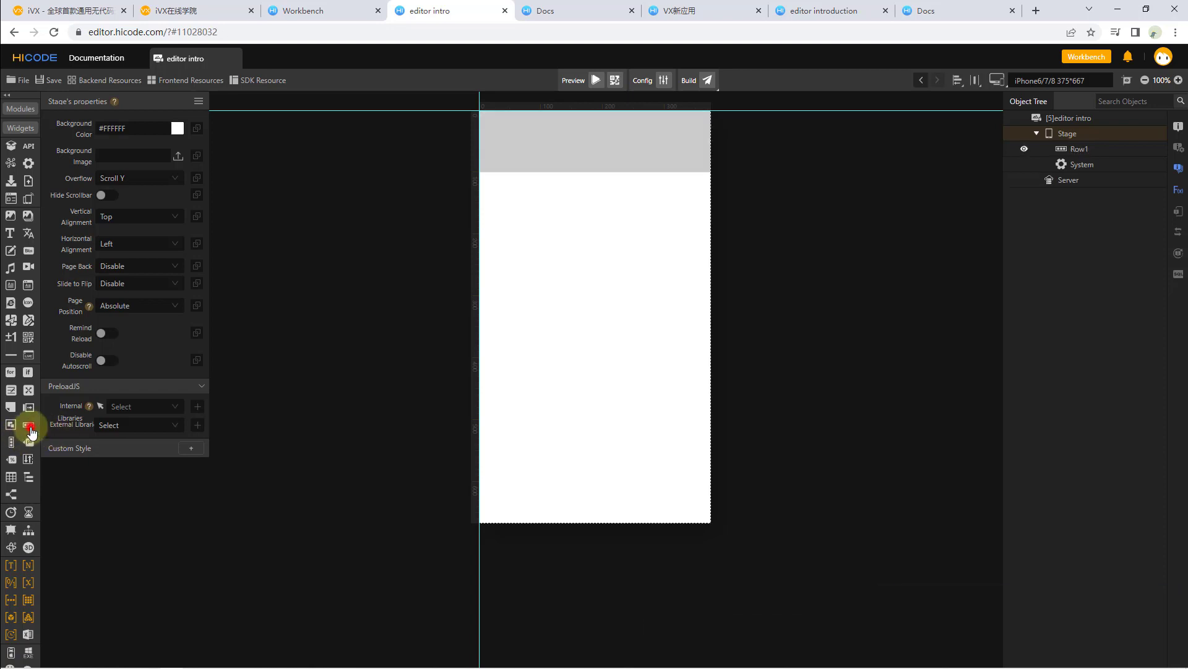
{"action": "left_click", "coordinate": [1074, 150]}
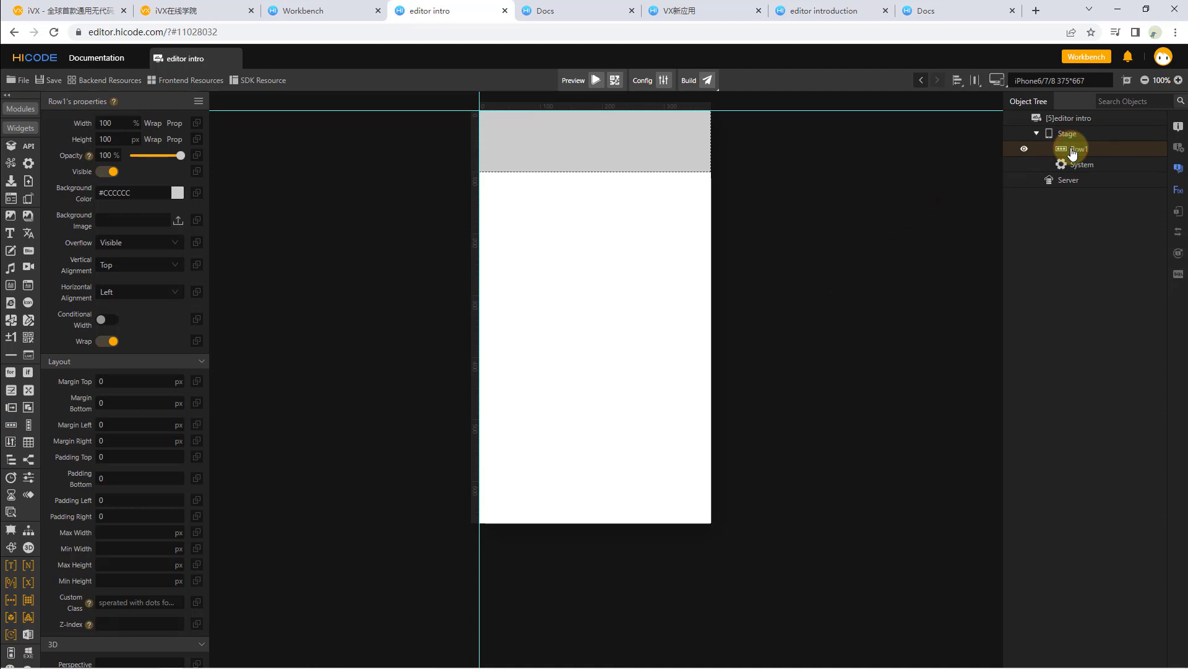
Compare the properties and available widgets of the Server, the Stage and the row.
{"action": "left_click", "coordinate": [1085, 183]}
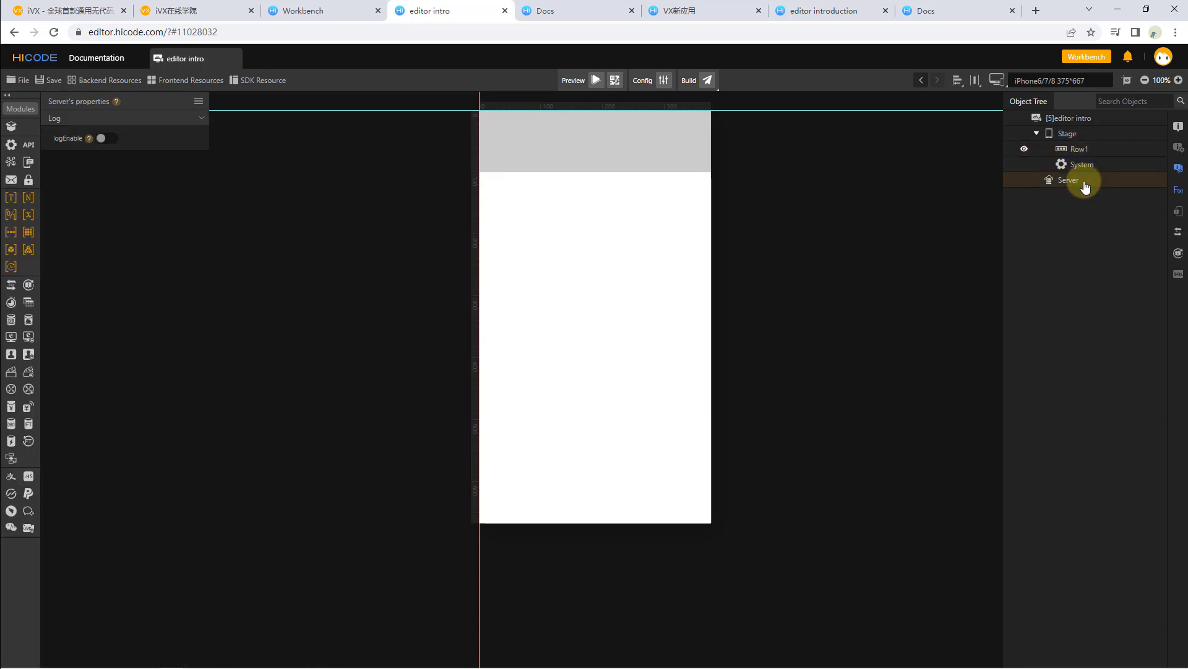
{"action": "left_click", "coordinate": [1092, 134]}
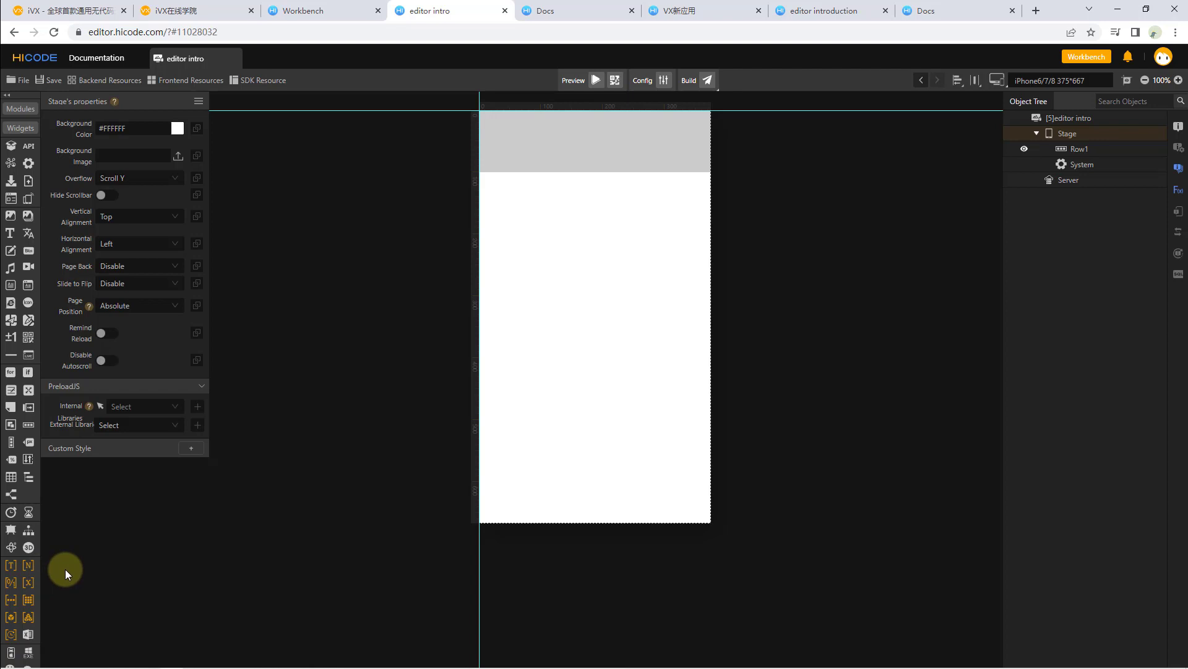
{"action": "left_click", "coordinate": [1062, 182]}
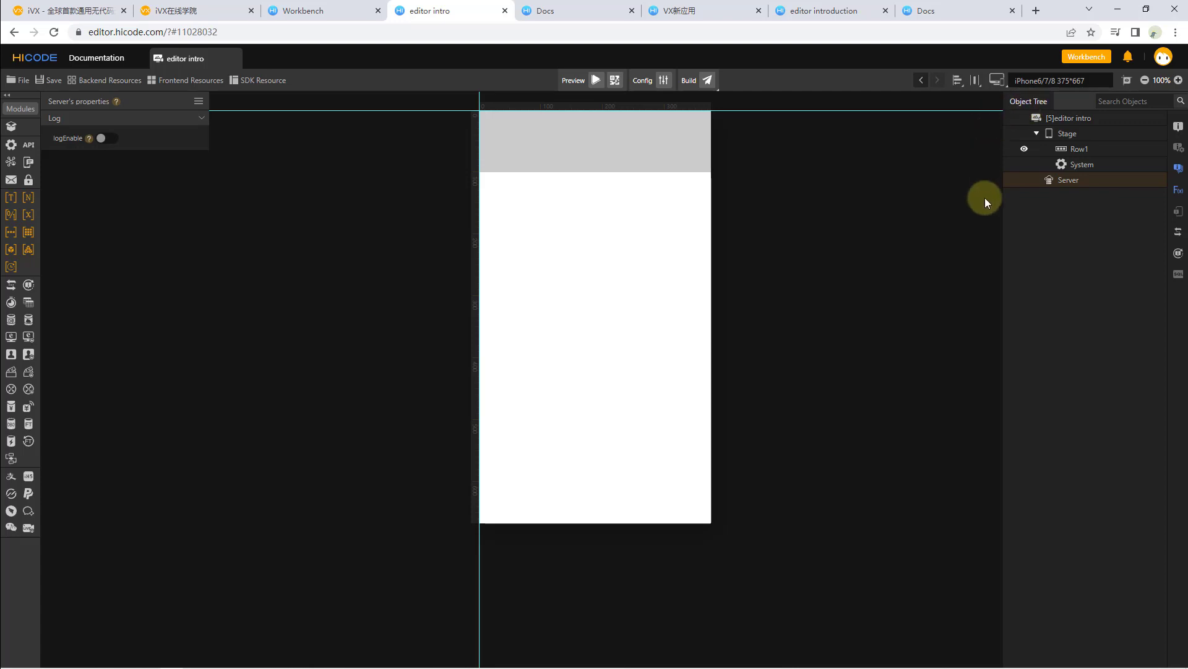
{"action": "left_click", "coordinate": [1037, 134]}
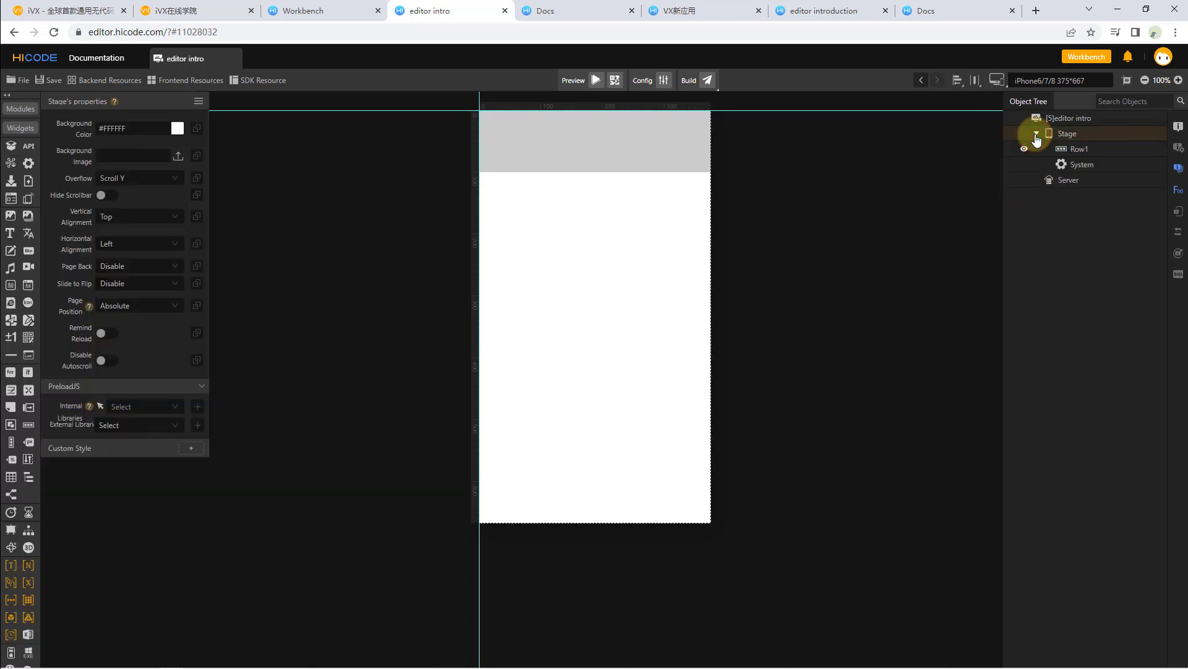
{"action": "left_click", "coordinate": [1040, 147]}
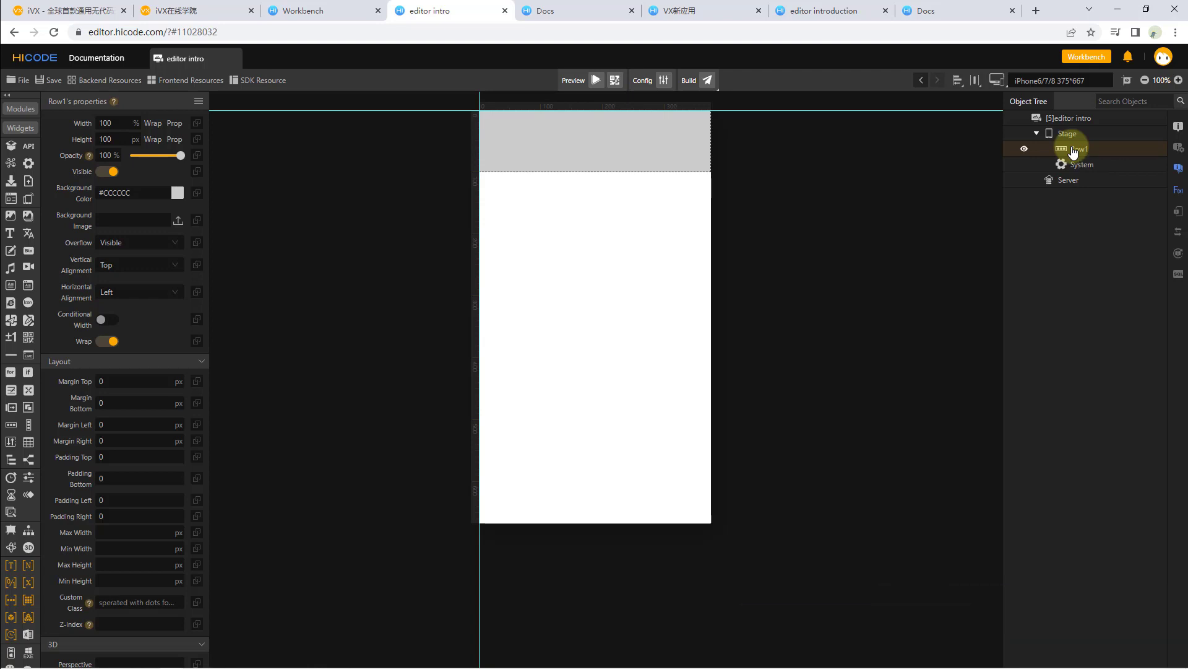
Delete the row widget from the Stage and view the Server's properties.
{"action": "right_click", "coordinate": [1074, 152]}
{"action": "left_click", "coordinate": [1083, 187]}
{"action": "left_click", "coordinate": [1064, 163]}
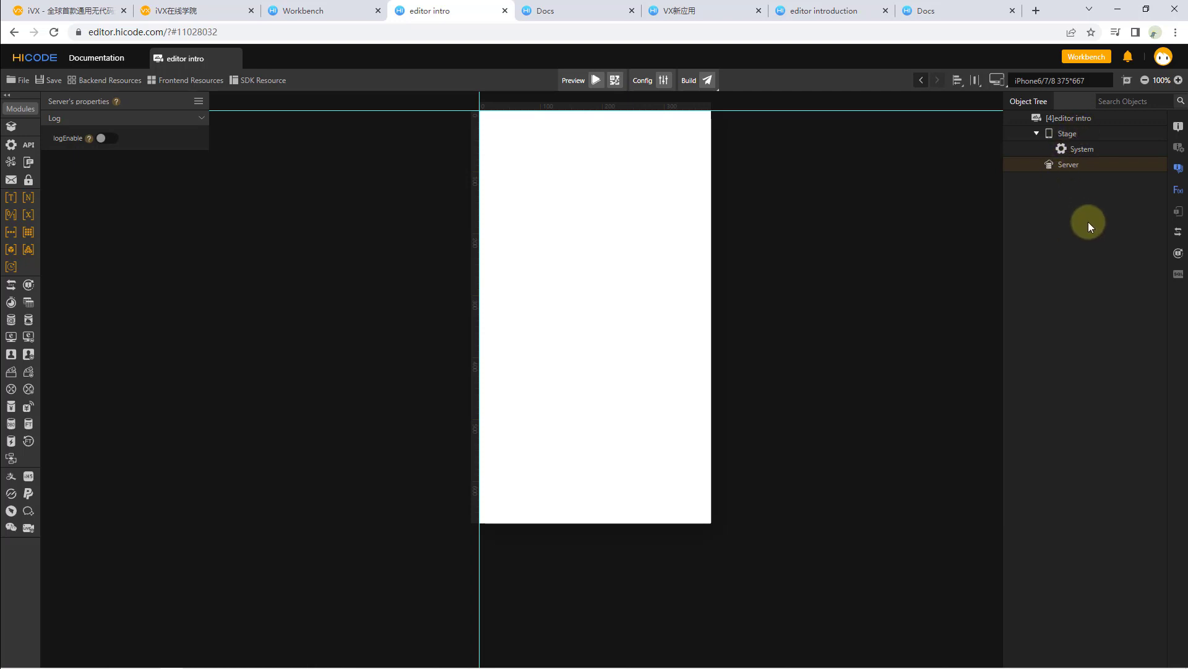
Add a Text widget to the Stage and select it to show its properties.
{"action": "left_click", "coordinate": [1079, 139]}
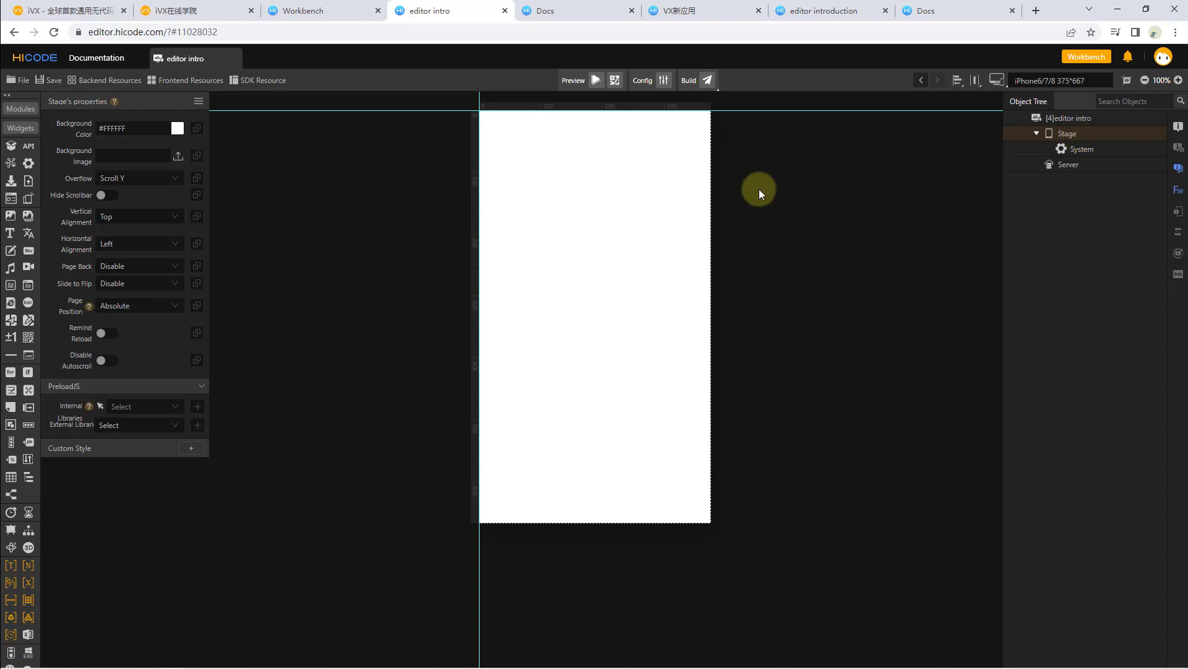
{"action": "left_click", "coordinate": [10, 235]}
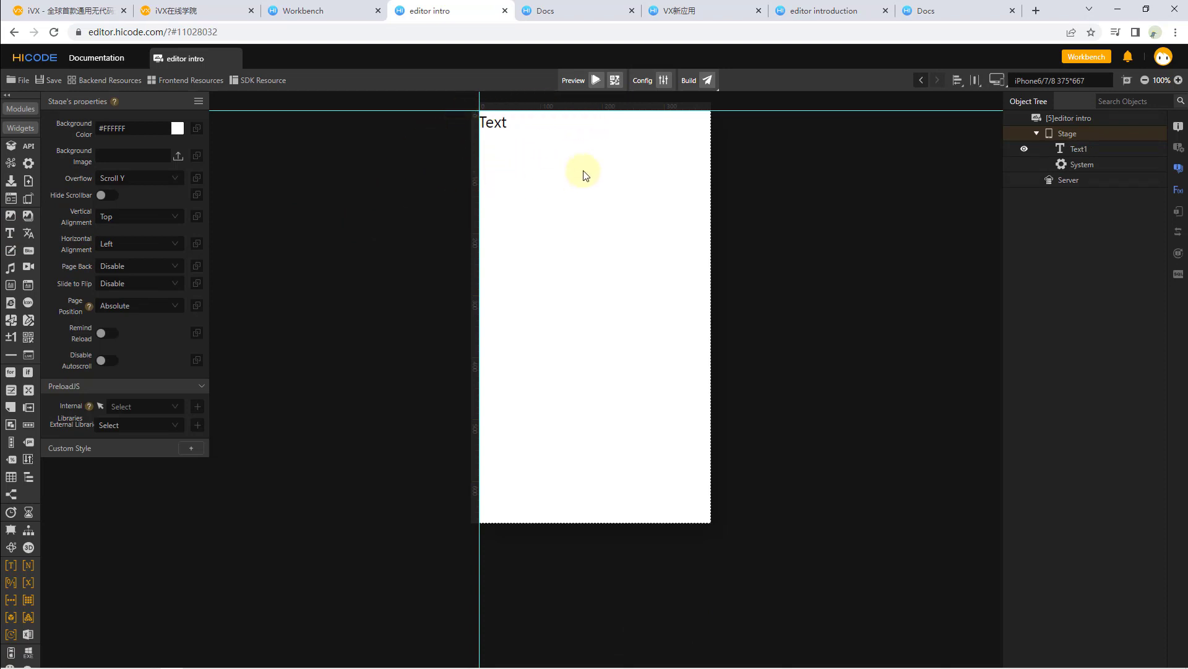
{"action": "left_click", "coordinate": [1081, 150]}
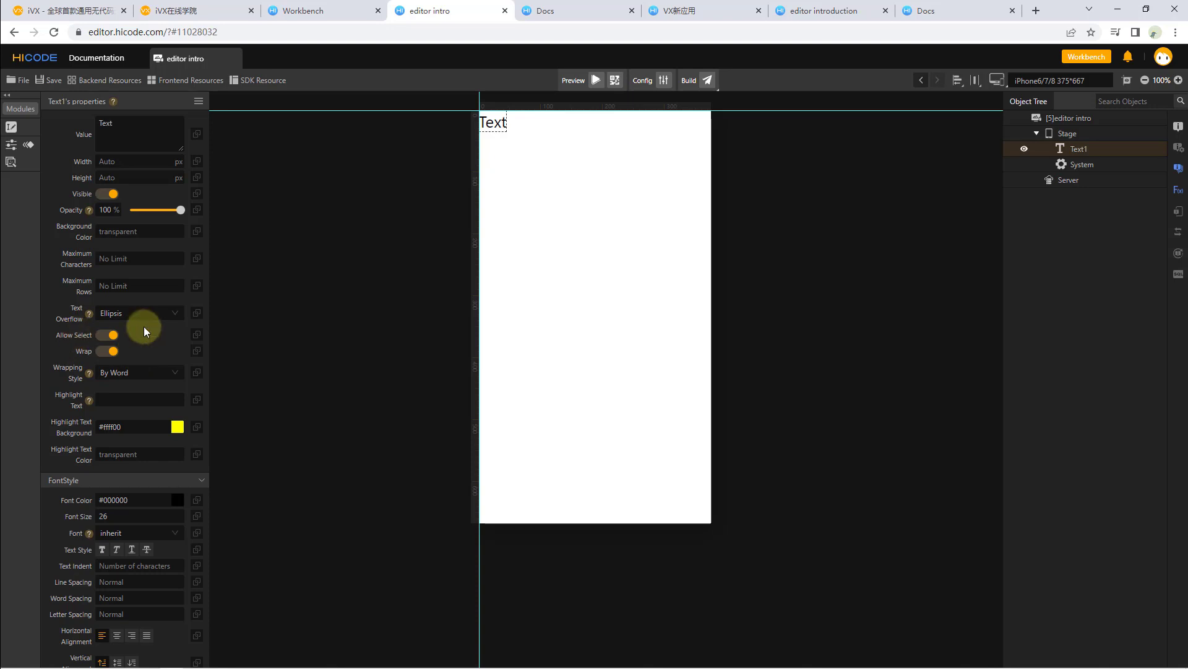
Set the Text widget's value to "this is a text".
{"action": "double_click", "coordinate": [146, 130]}
{"action": "type", "text": "this is"}
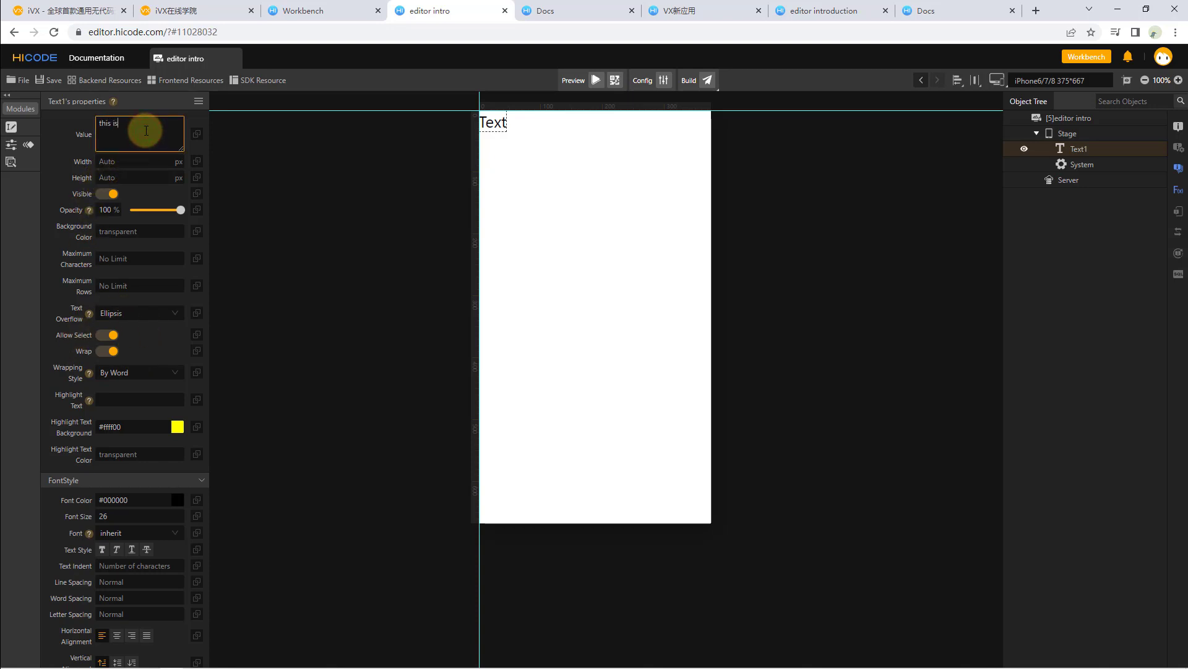
{"action": "type", "text": " a text"}
{"action": "left_click", "coordinate": [66, 150]}
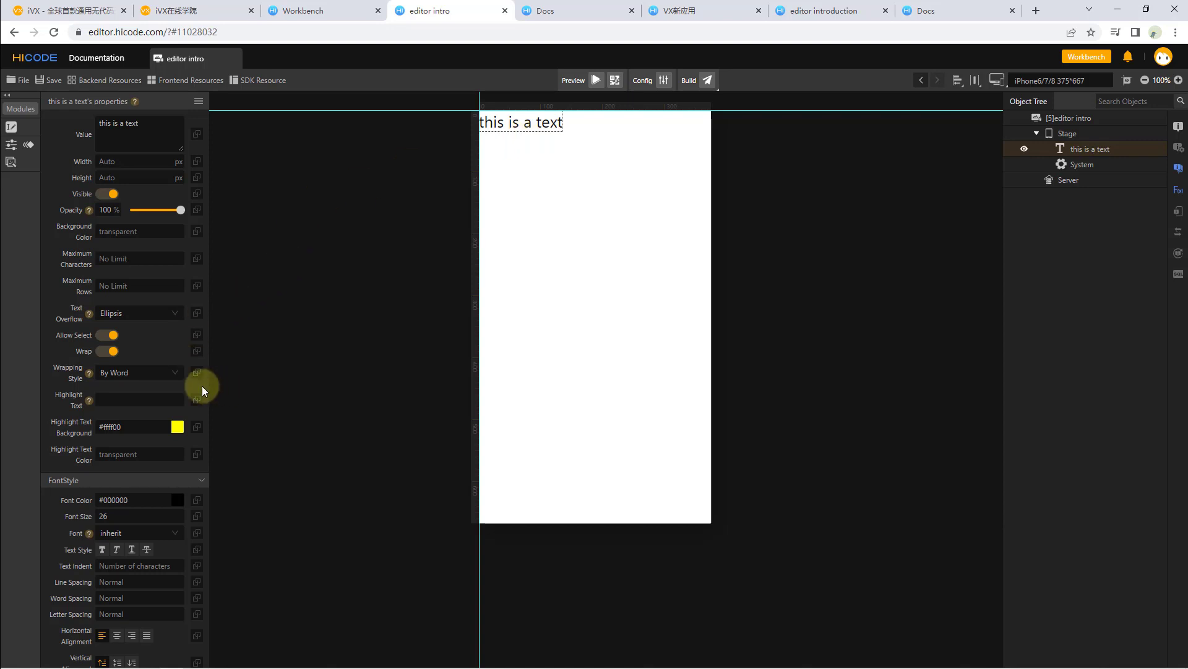
Collapse and re-expand the text's whole property list and its FontStyle group, and collapse the Layout group.
{"action": "scroll", "coordinate": [185, 390], "scroll_direction": "down", "scroll_amount": 1}
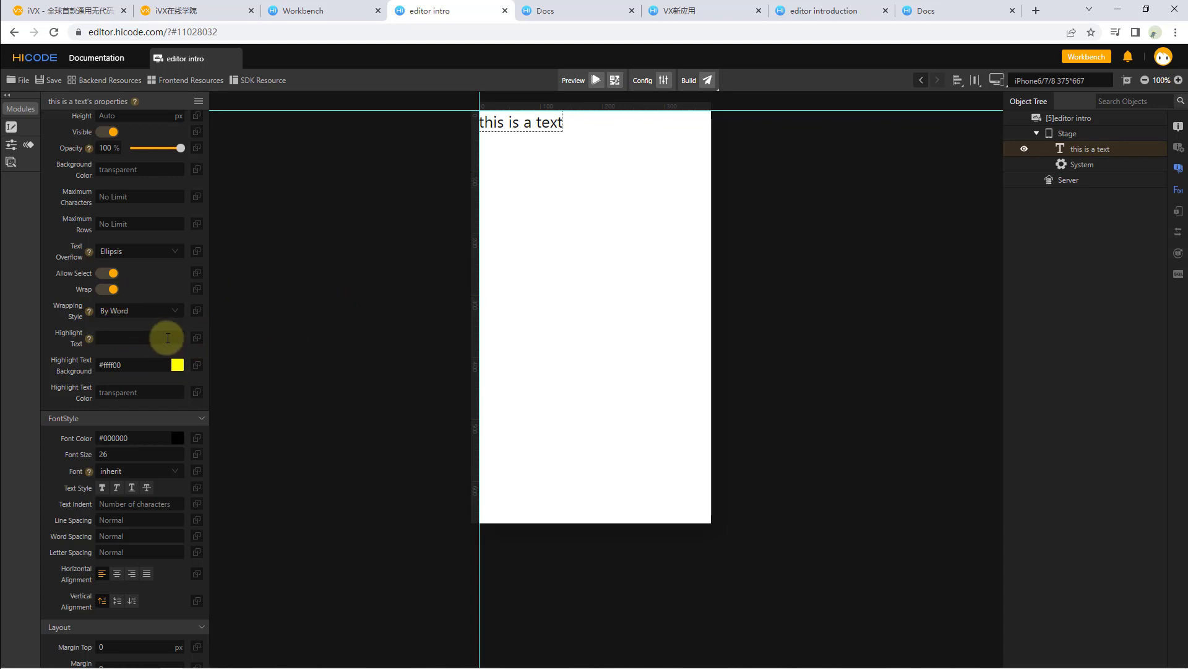
{"action": "left_click", "coordinate": [198, 101]}
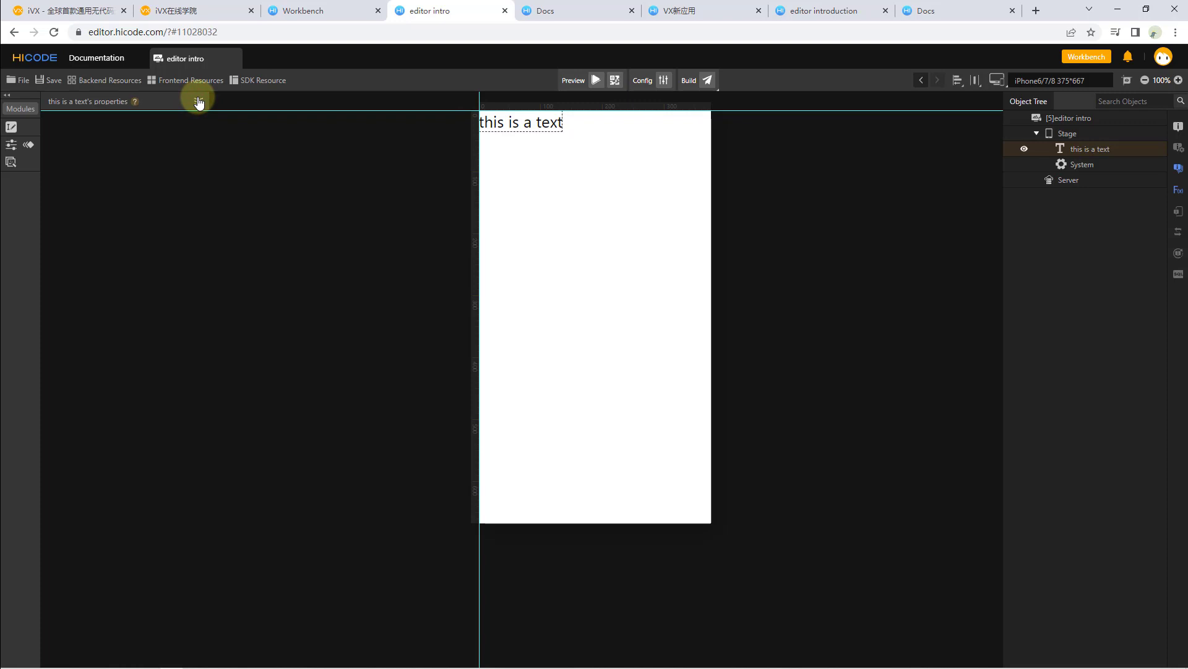
{"action": "left_click", "coordinate": [198, 101]}
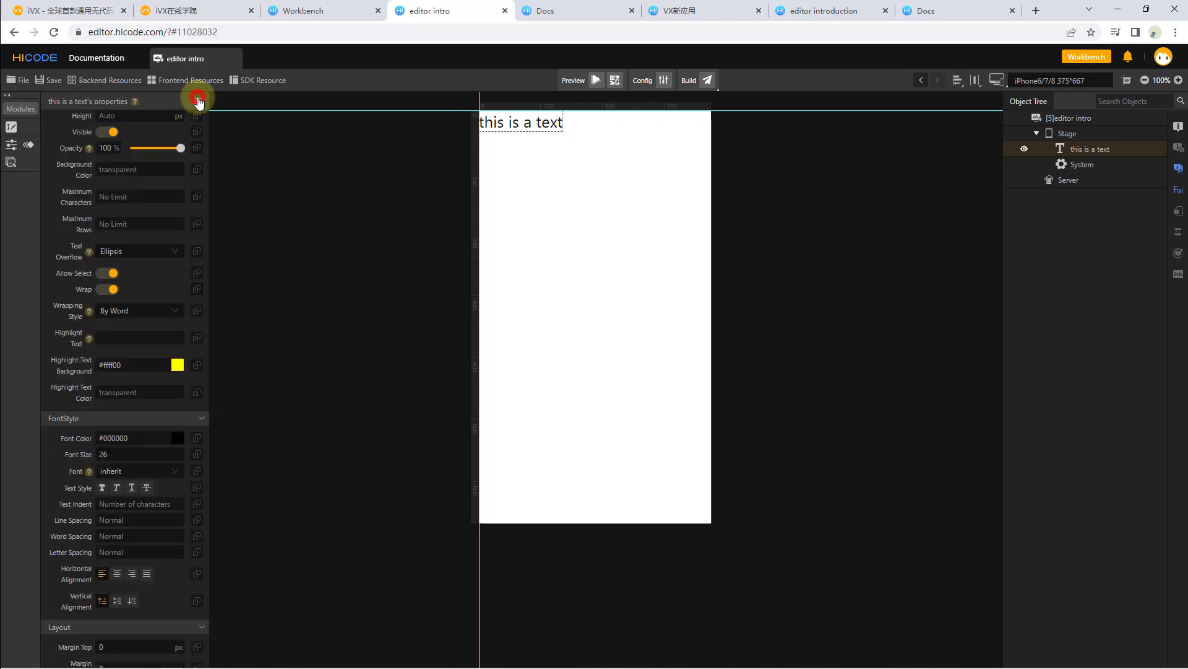
{"action": "left_click", "coordinate": [198, 420]}
{"action": "left_click", "coordinate": [202, 431]}
{"action": "left_click", "coordinate": [202, 416]}
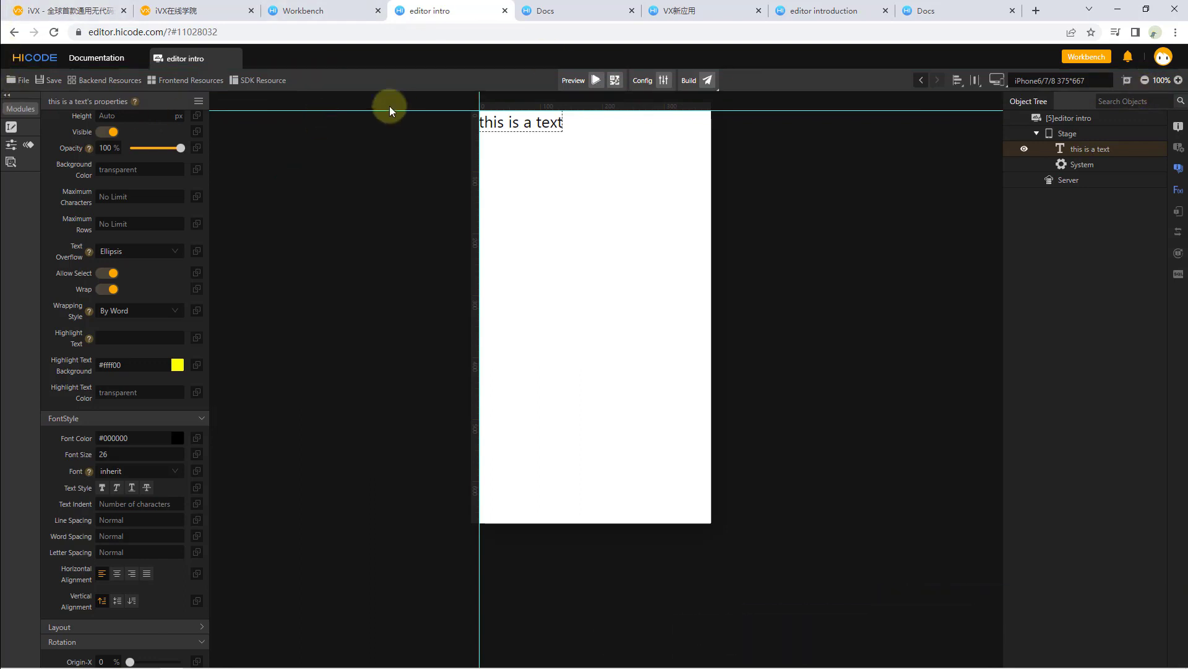
Look through the project file commands, including New Project, Recently Opened and History Versions.
{"action": "left_click", "coordinate": [15, 84]}
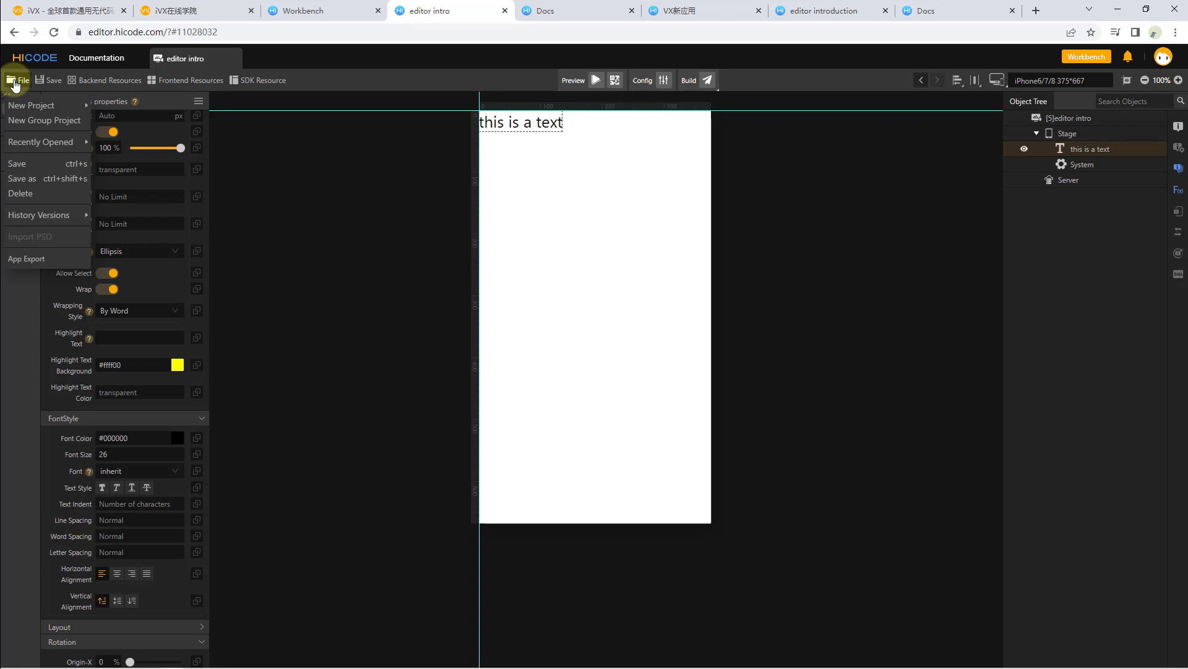
{"action": "mouse_move", "coordinate": [28, 104]}
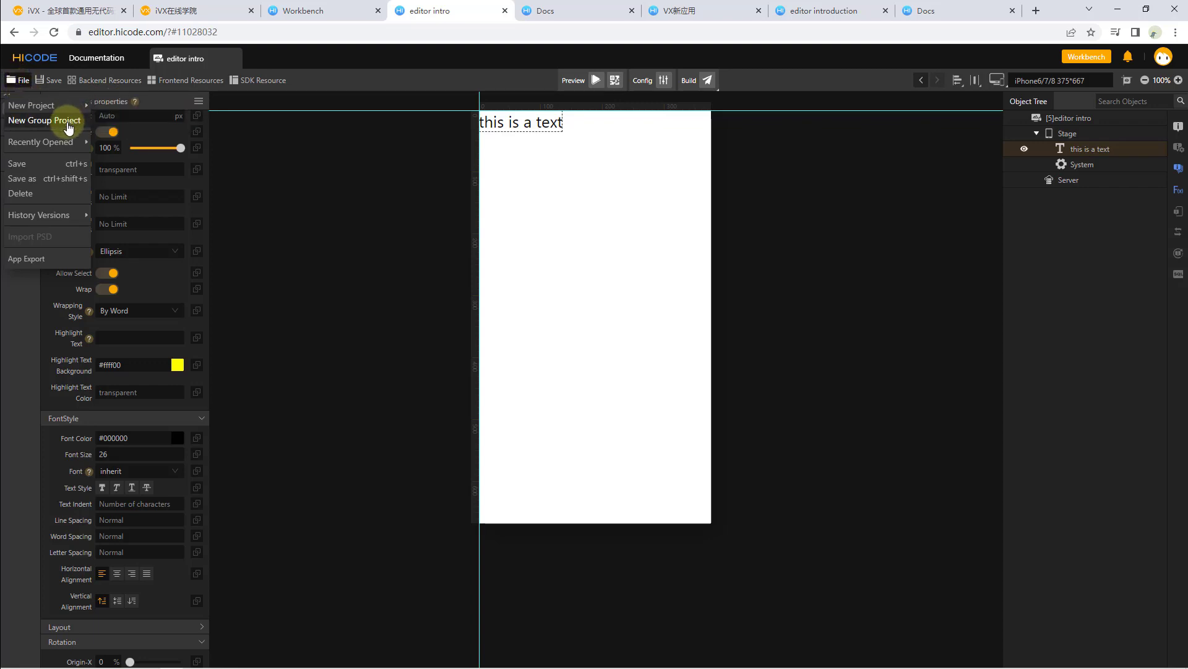
{"action": "mouse_move", "coordinate": [53, 146]}
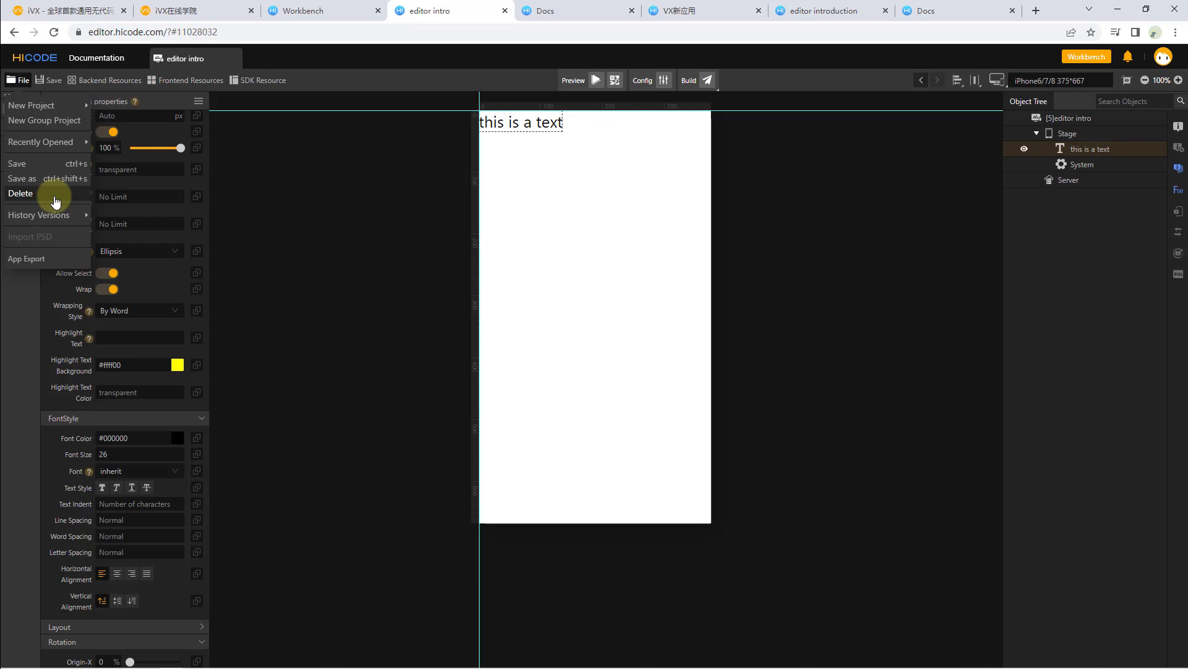
{"action": "mouse_move", "coordinate": [53, 215]}
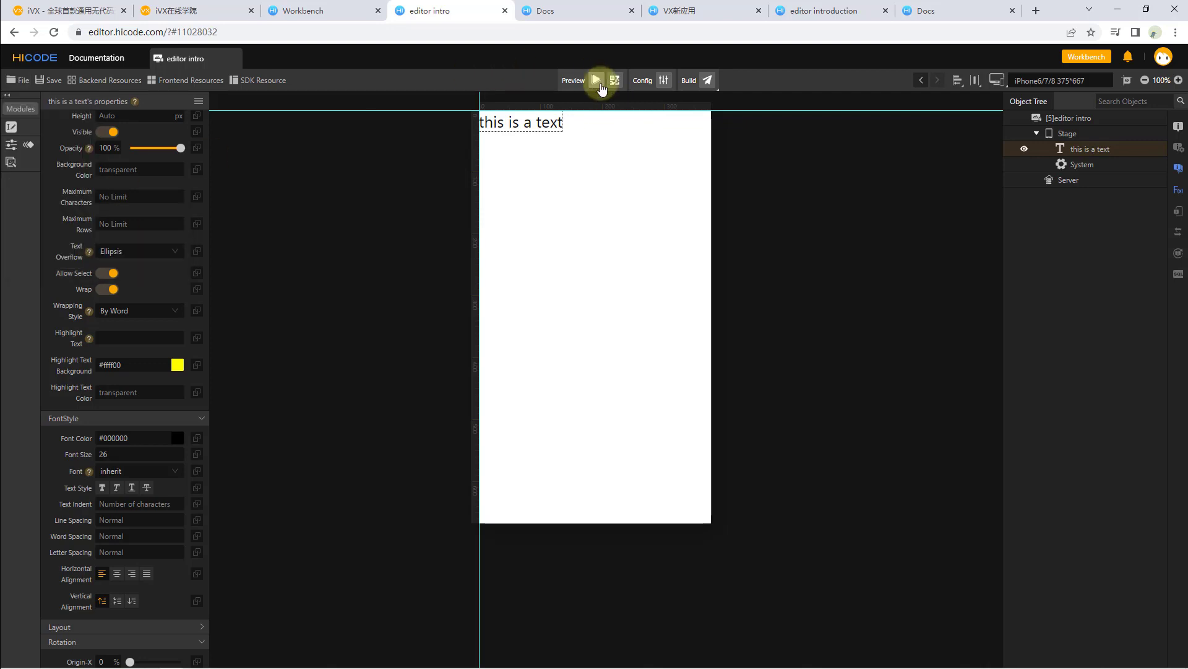
{"action": "mouse_move", "coordinate": [23, 83]}
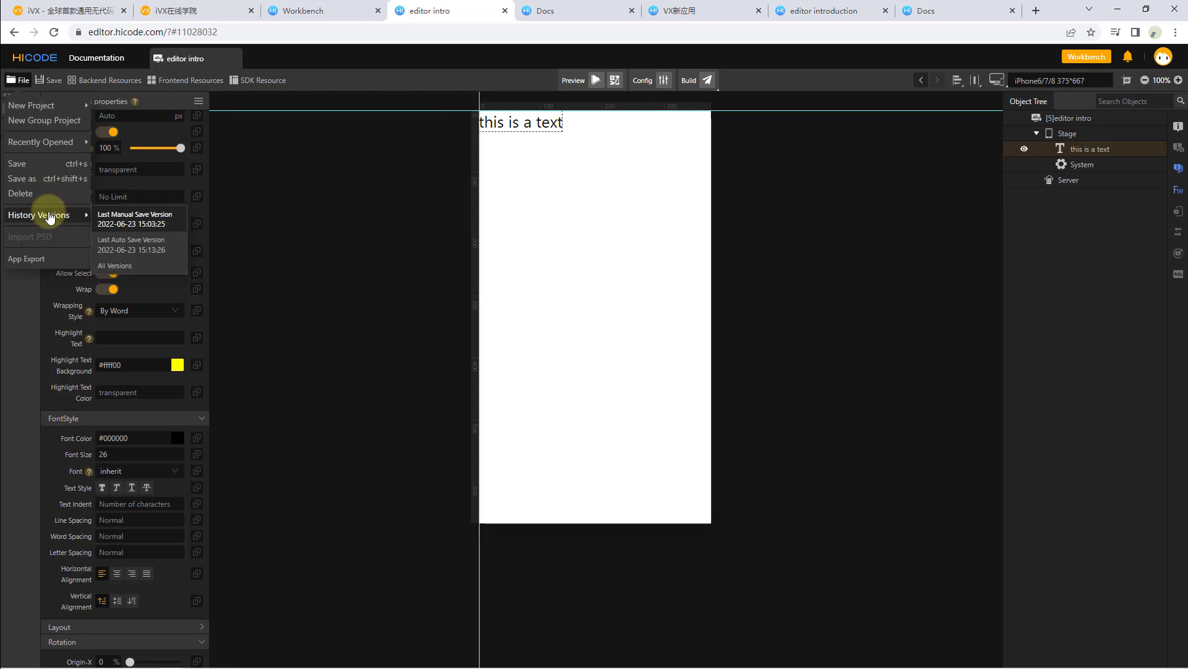
{"action": "left_click", "coordinate": [115, 265]}
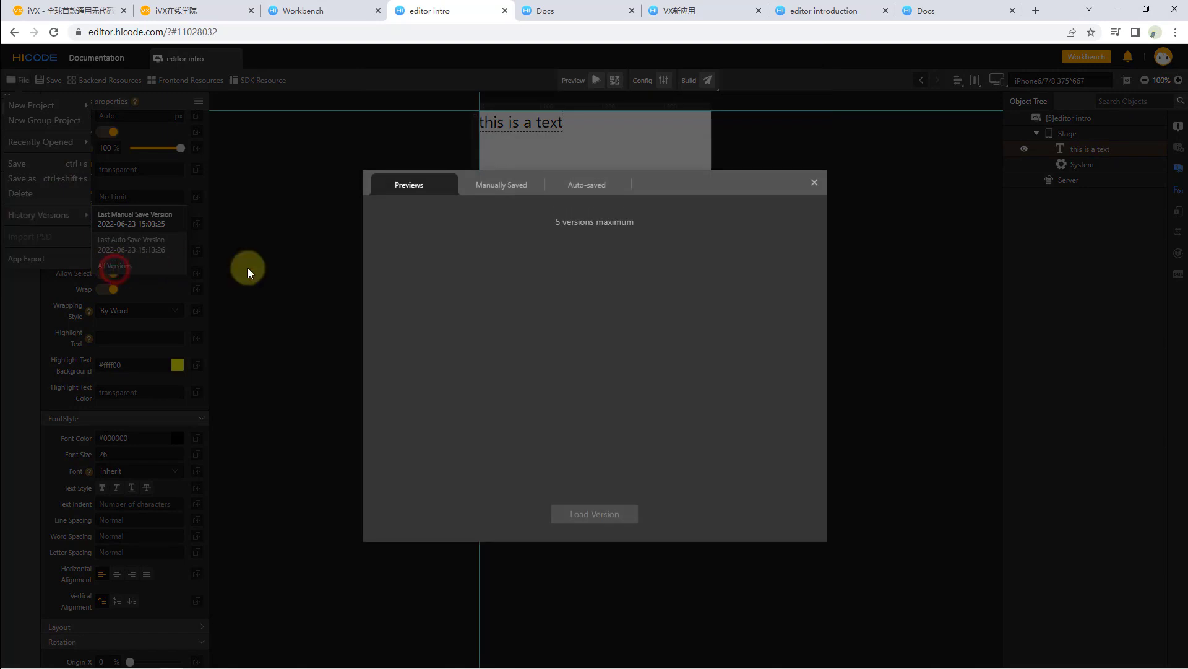
{"action": "left_click", "coordinate": [490, 192]}
{"action": "left_click", "coordinate": [563, 188]}
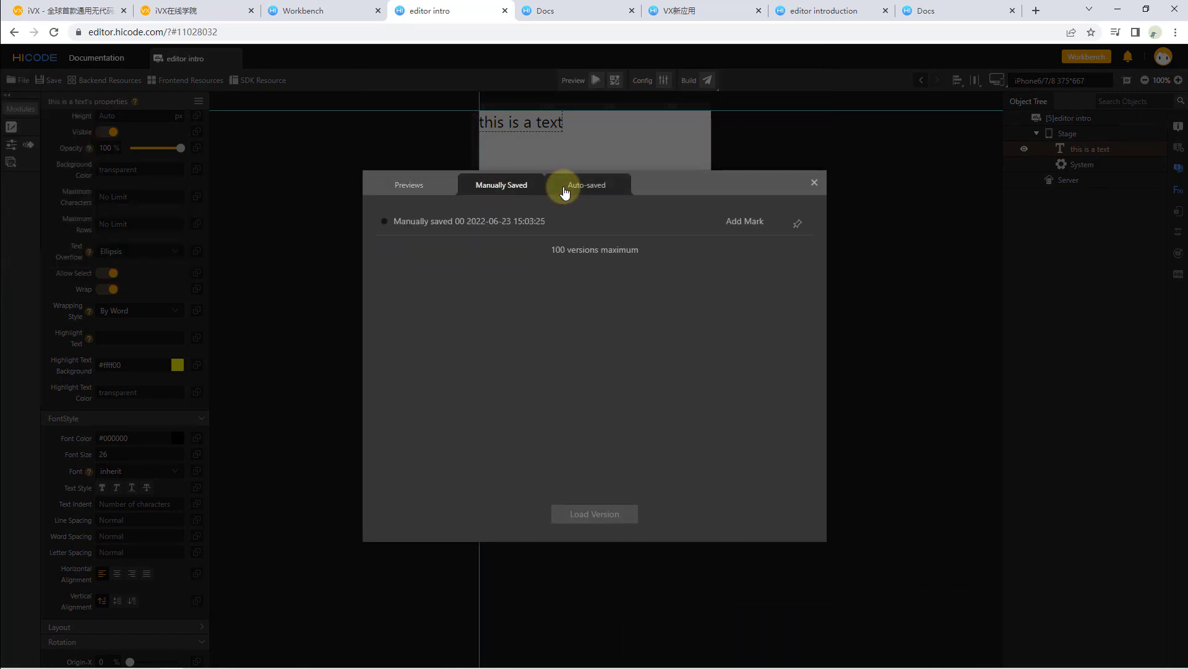
{"action": "left_click", "coordinate": [565, 189]}
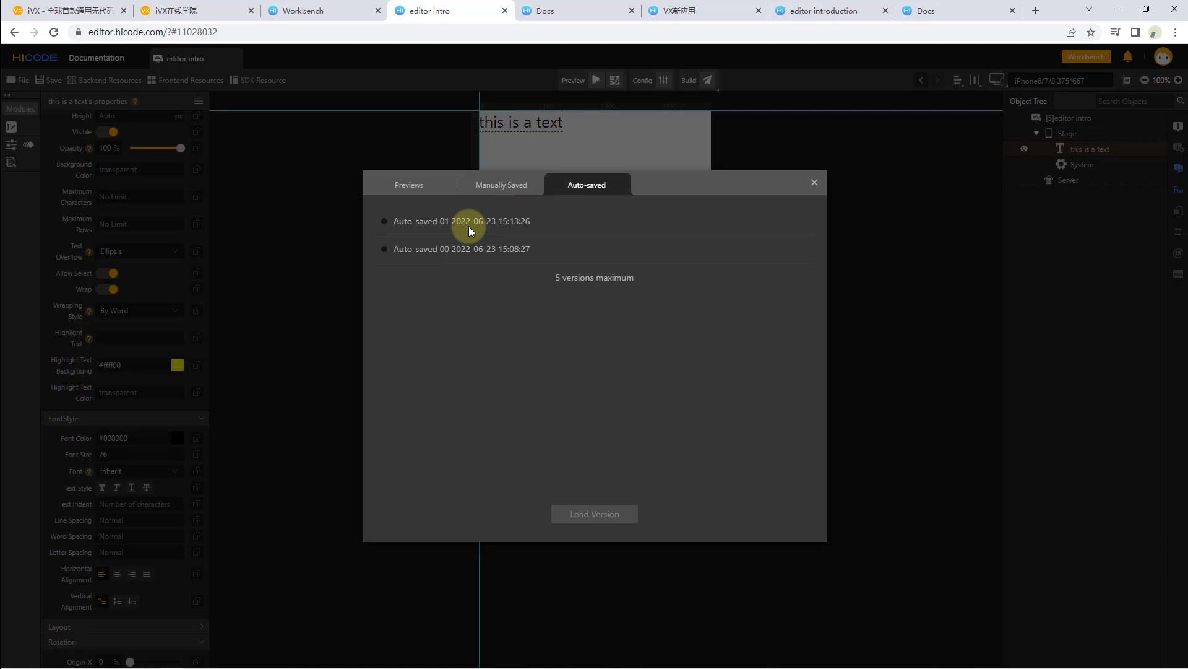
{"action": "left_click", "coordinate": [386, 250]}
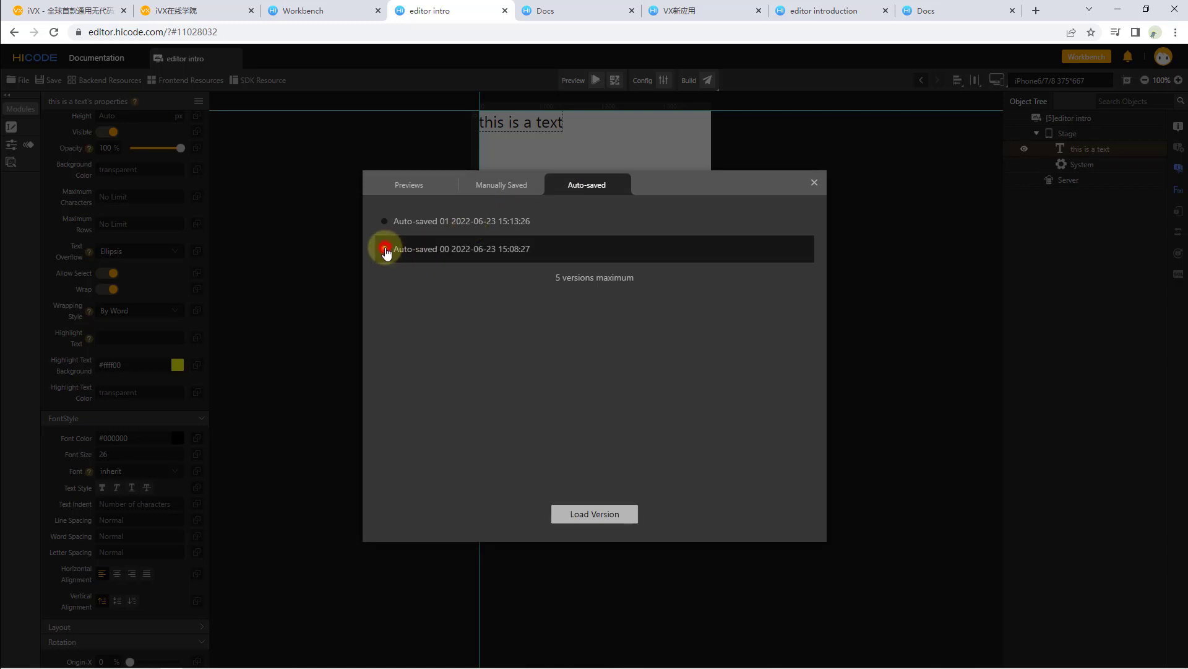
{"action": "left_click", "coordinate": [591, 514]}
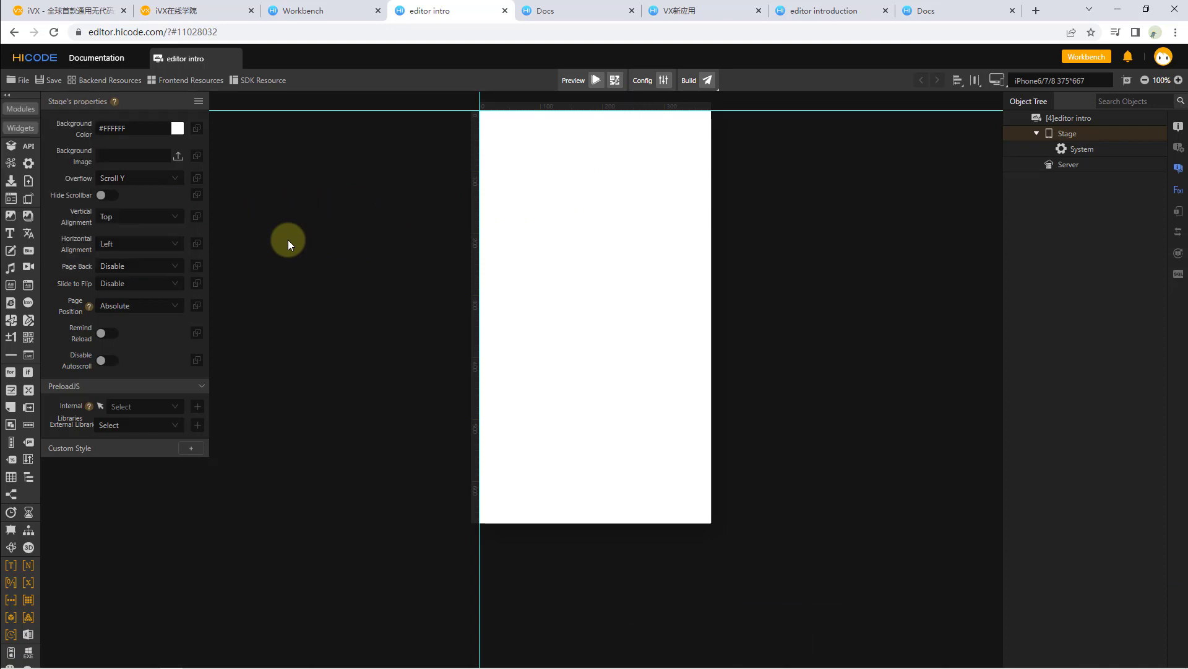
{"action": "left_click", "coordinate": [20, 80]}
{"action": "mouse_move", "coordinate": [25, 215]}
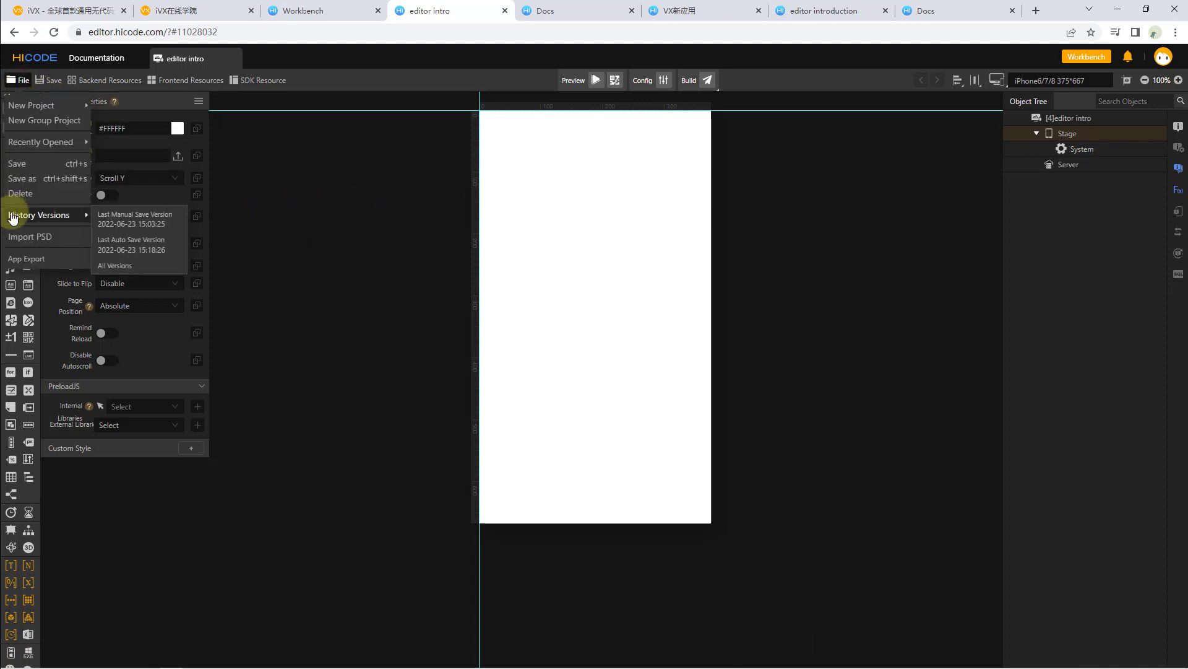
{"action": "left_click", "coordinate": [115, 242]}
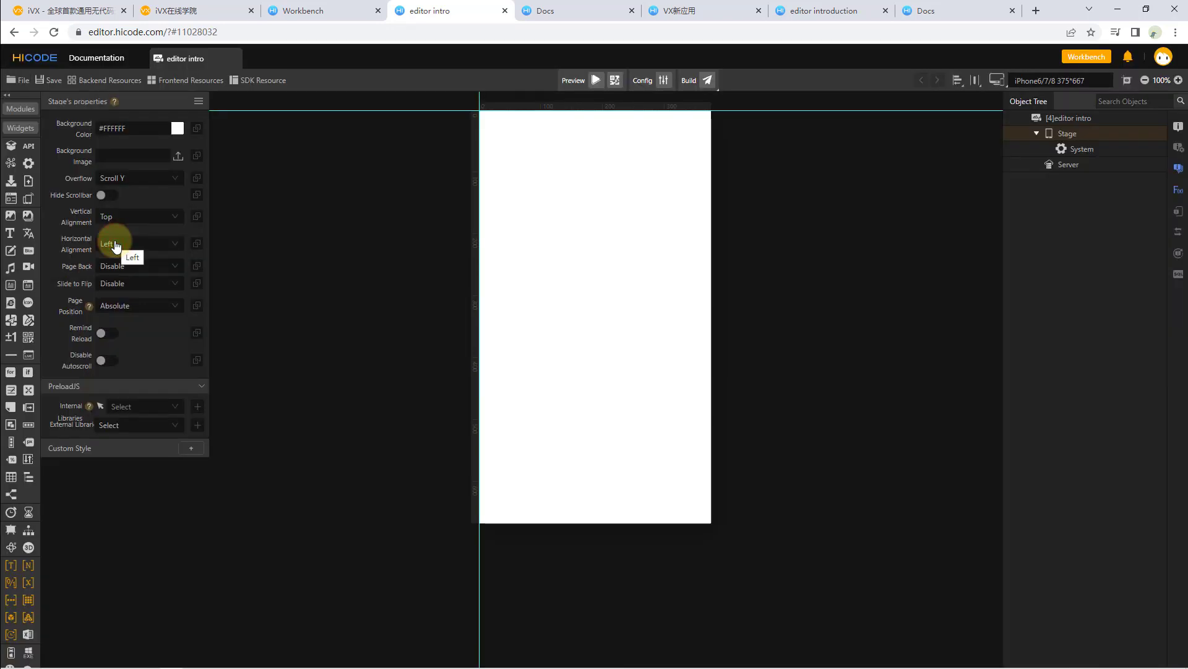
{"action": "left_click", "coordinate": [22, 80]}
{"action": "mouse_move", "coordinate": [23, 217]}
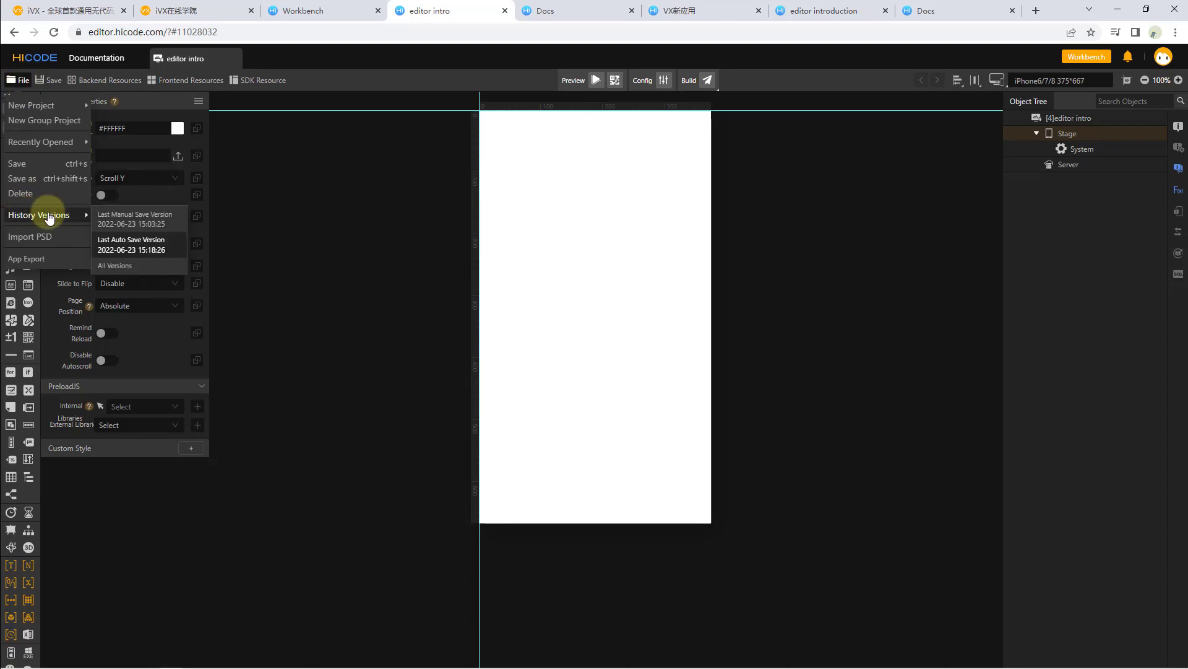
{"action": "left_click", "coordinate": [117, 265]}
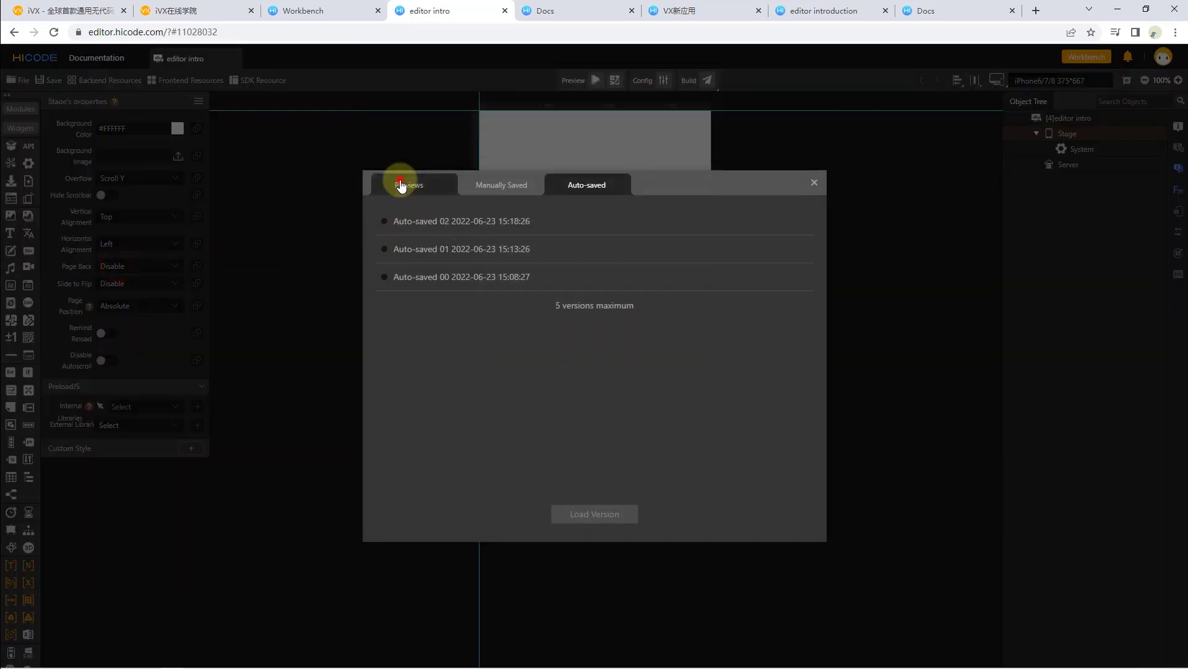
{"action": "left_click", "coordinate": [399, 183]}
{"action": "left_click", "coordinate": [485, 184]}
{"action": "left_click", "coordinate": [582, 192]}
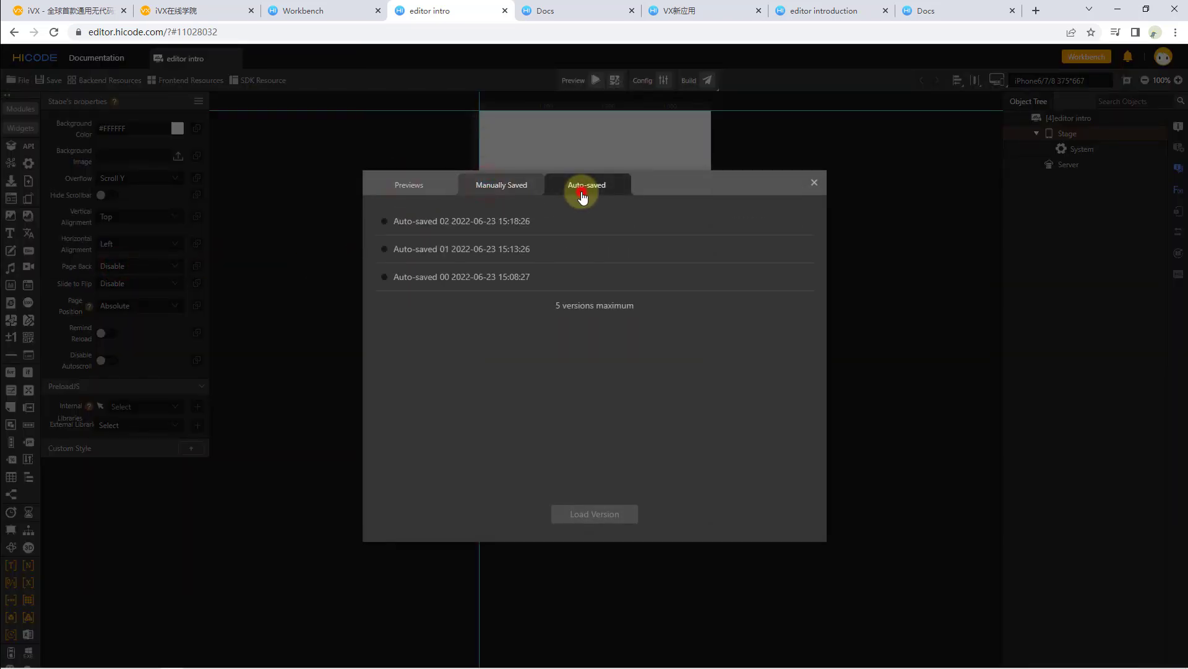
{"action": "left_click", "coordinate": [500, 220]}
{"action": "left_click", "coordinate": [596, 511]}
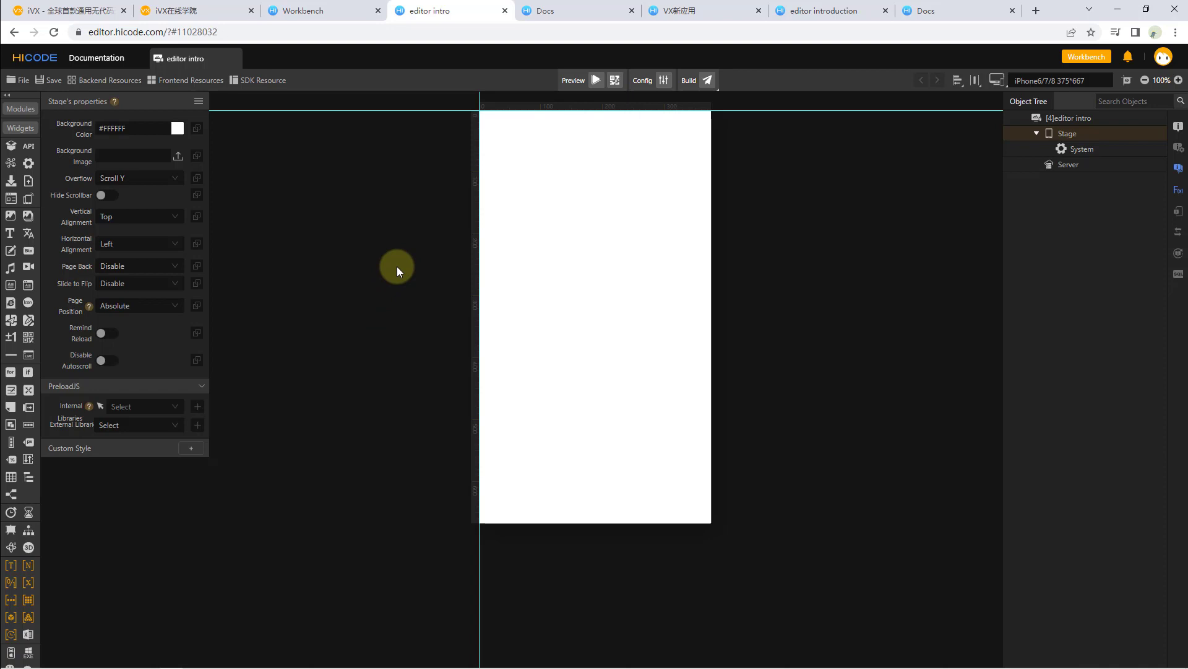
{"action": "left_click", "coordinate": [20, 80]}
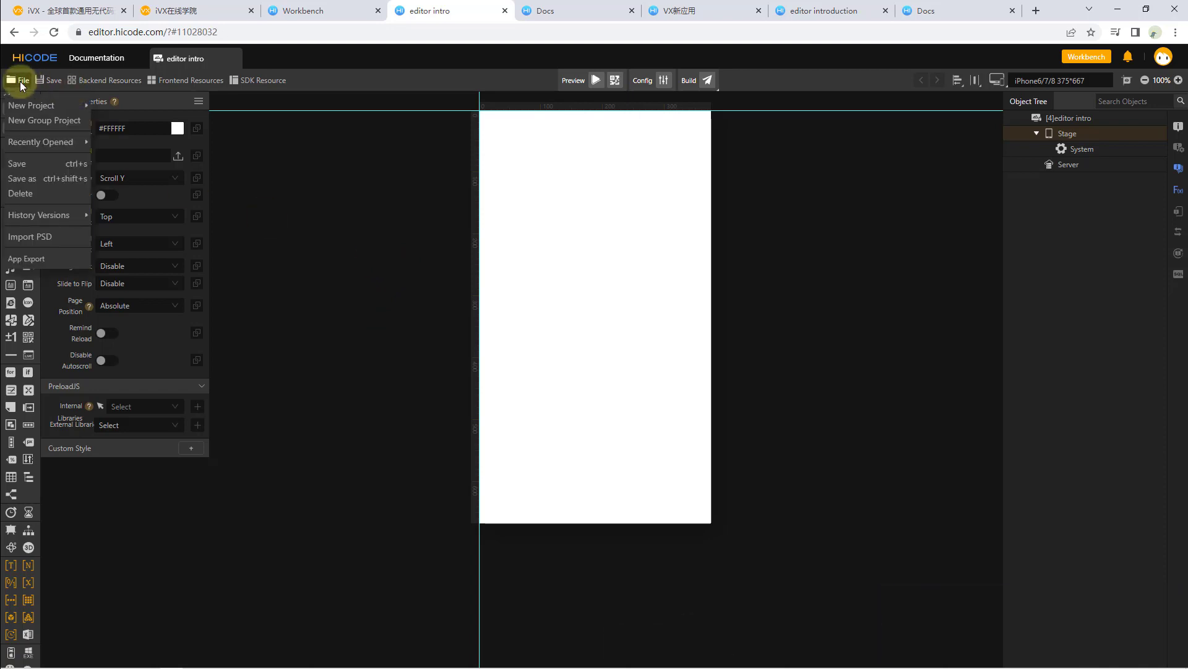
{"action": "mouse_move", "coordinate": [38, 214]}
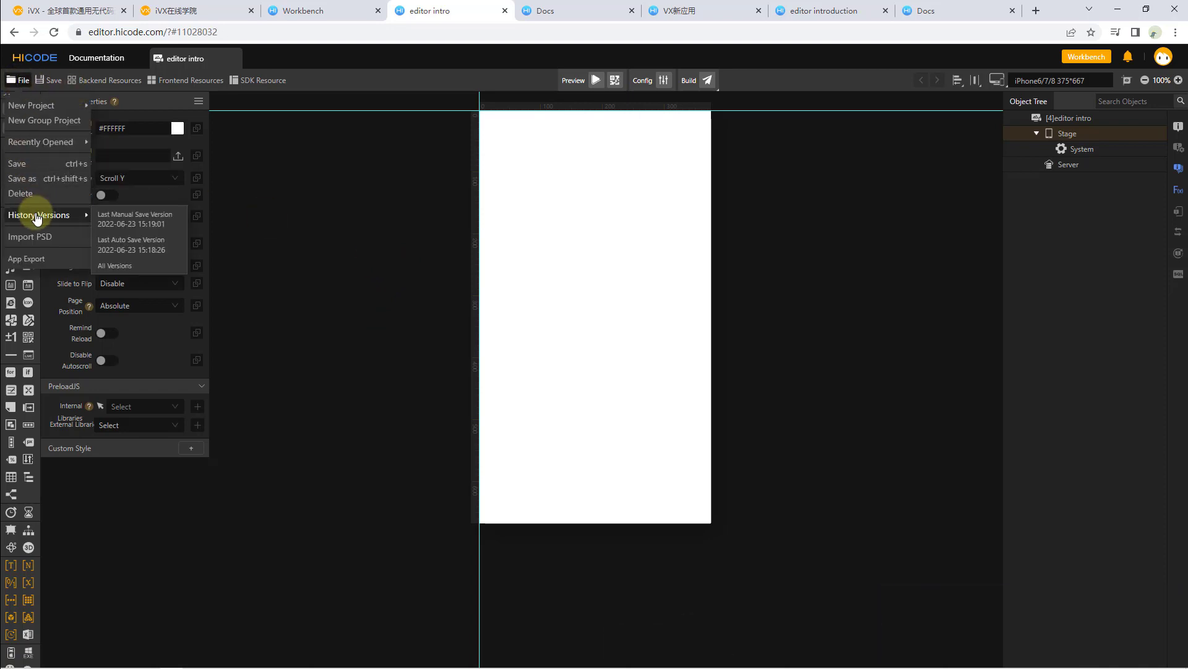
{"action": "left_click", "coordinate": [143, 223]}
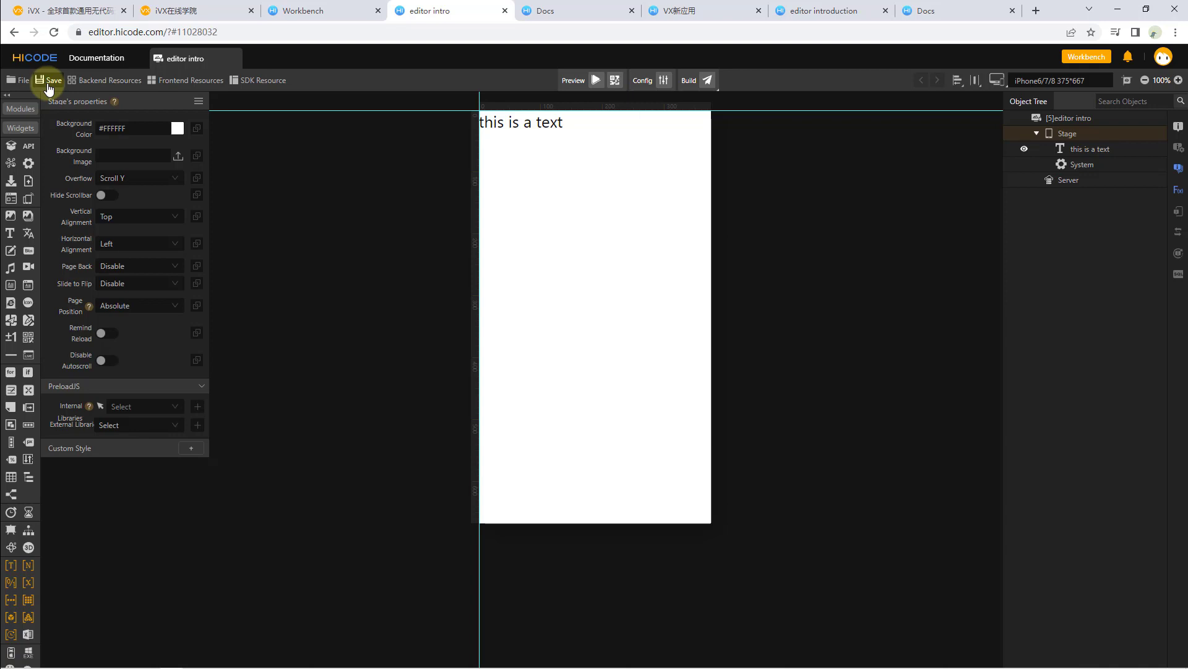
Review the Databases, Users, Malls, Votes, Route, Sockets and Lives sections of the backend resources.
{"action": "left_click", "coordinate": [108, 81]}
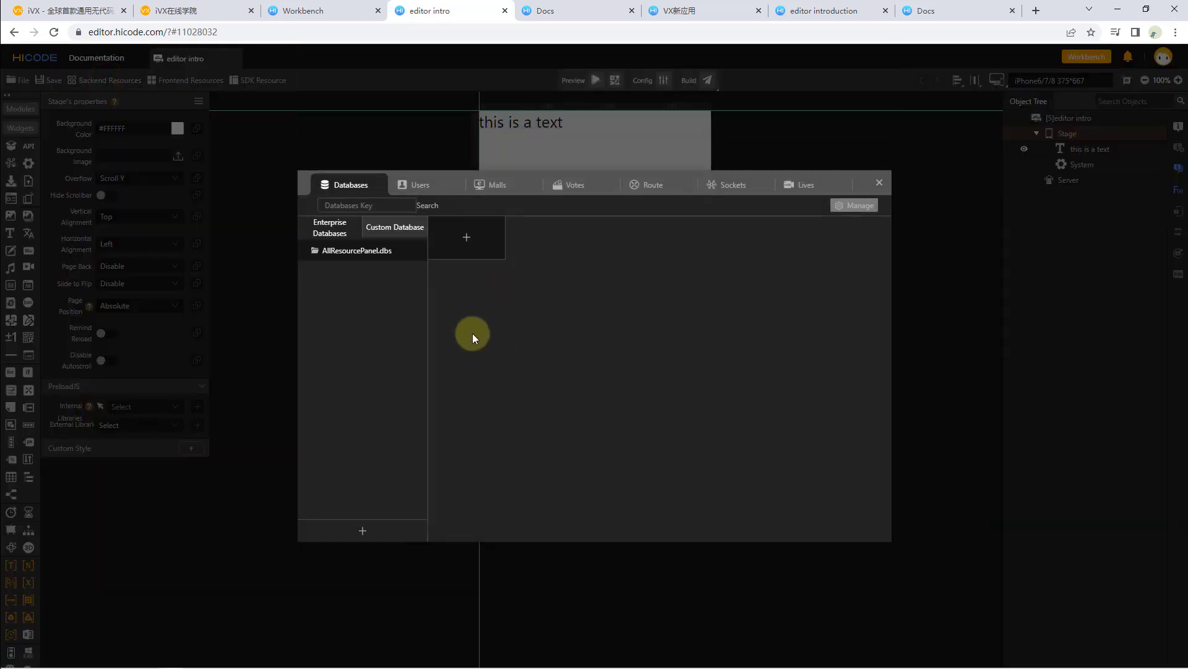
{"action": "left_click", "coordinate": [497, 185]}
{"action": "left_click", "coordinate": [575, 184]}
{"action": "left_click", "coordinate": [652, 184]}
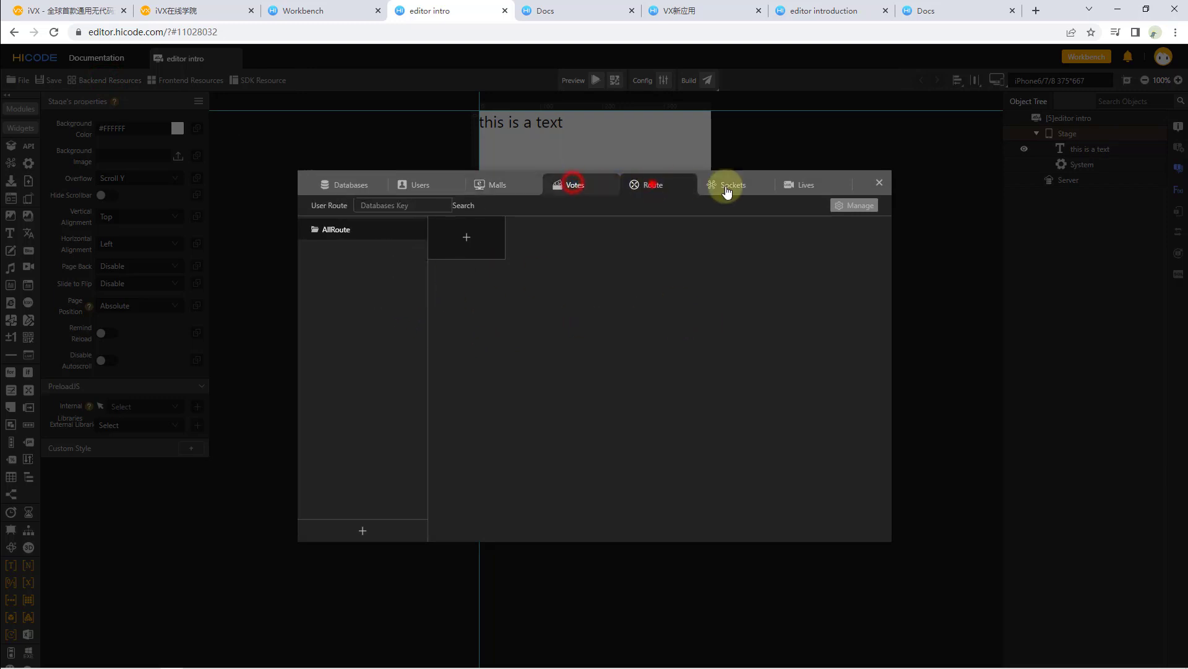
{"action": "left_click", "coordinate": [726, 185]}
{"action": "left_click", "coordinate": [800, 185]}
{"action": "left_click", "coordinate": [347, 183]}
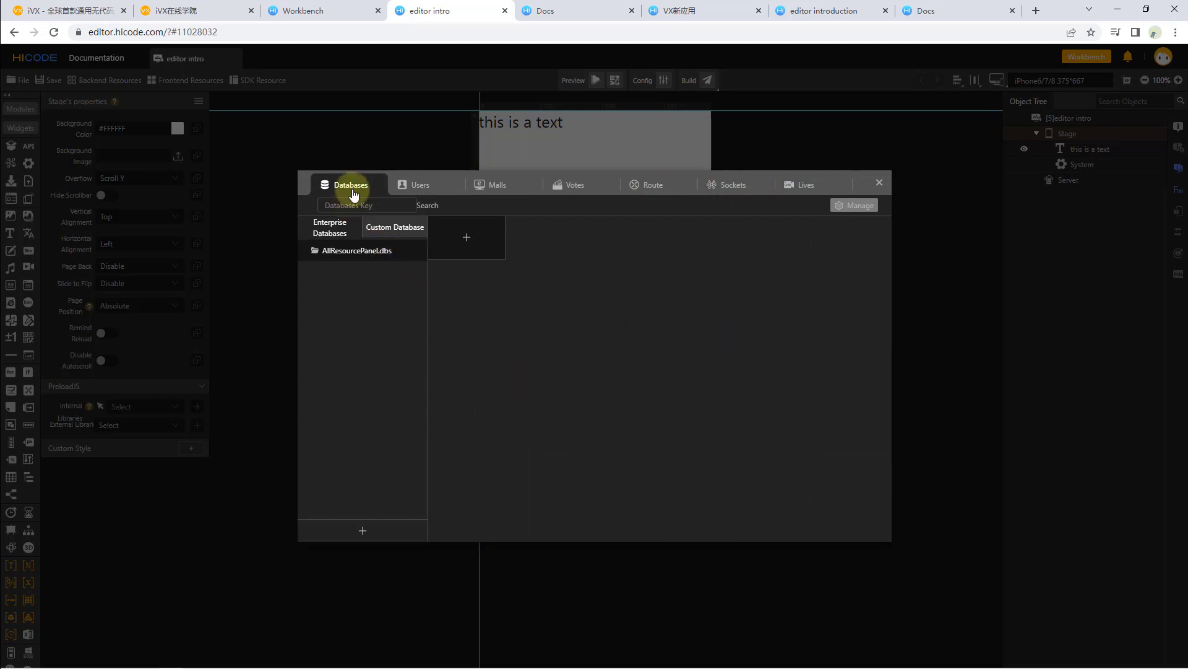
{"action": "left_click", "coordinate": [432, 186]}
{"action": "left_click", "coordinate": [514, 190]}
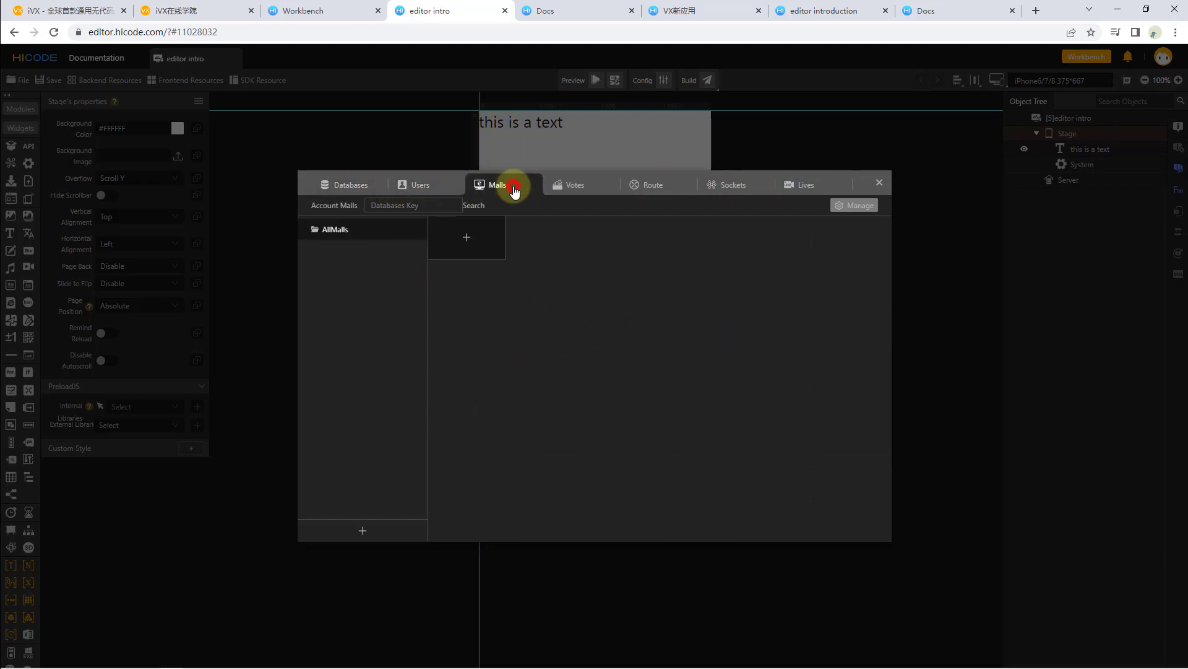
{"action": "left_click", "coordinate": [582, 186]}
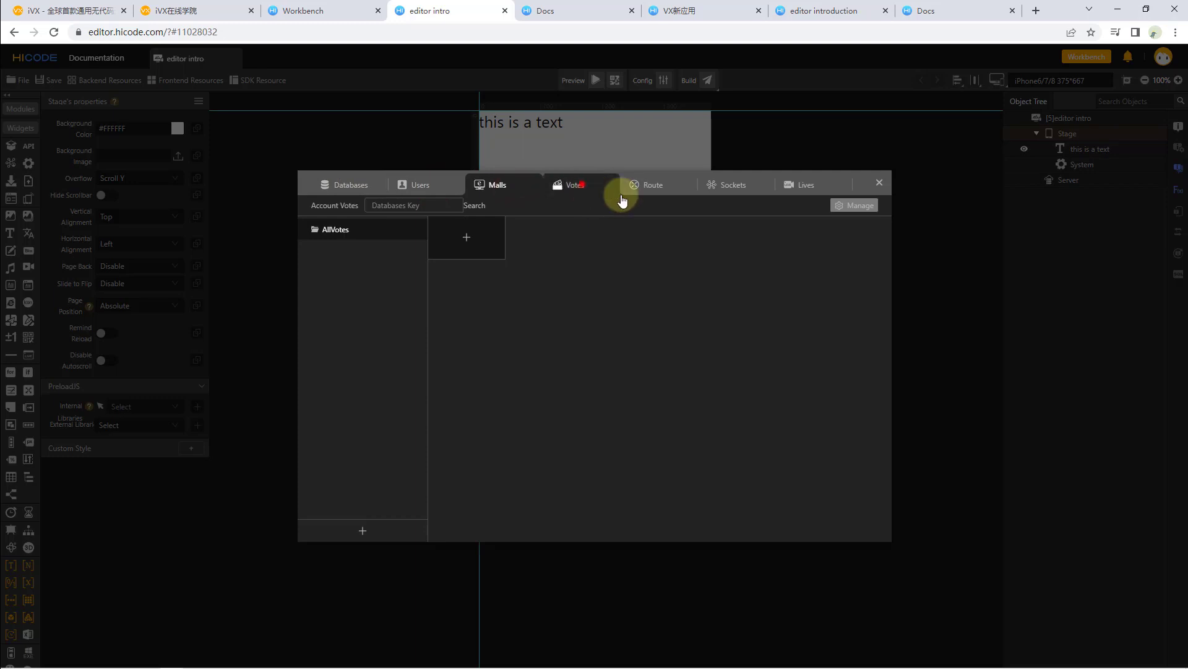
{"action": "left_click", "coordinate": [660, 186]}
{"action": "left_click", "coordinate": [734, 189]}
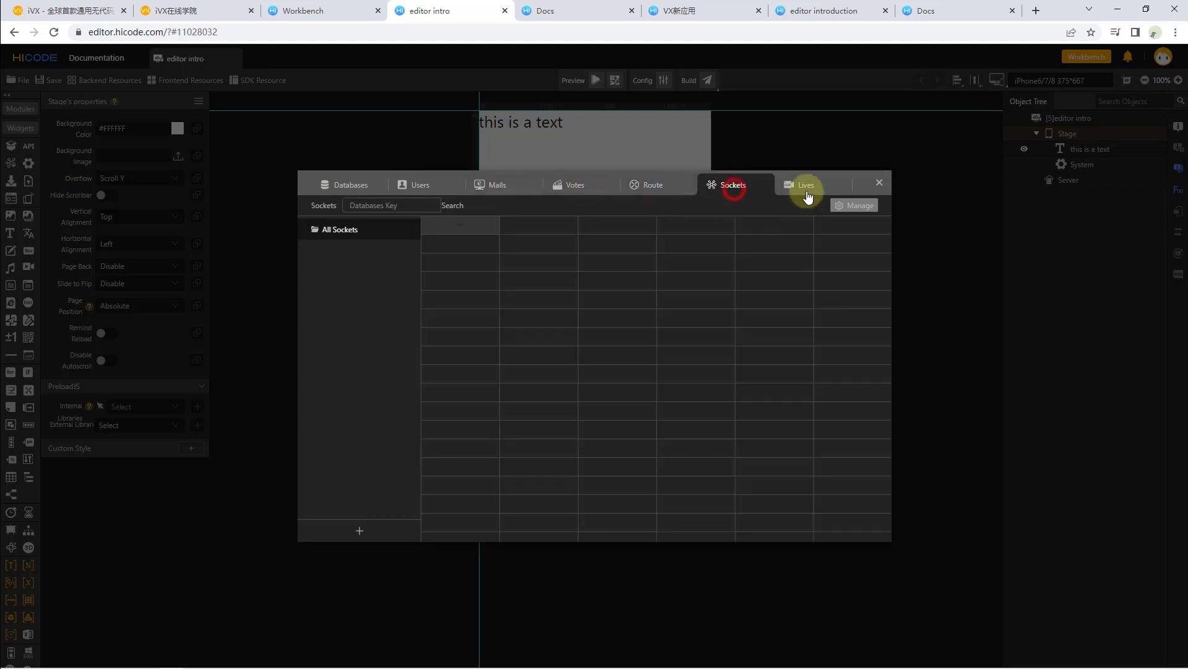
{"action": "left_click", "coordinate": [804, 188]}
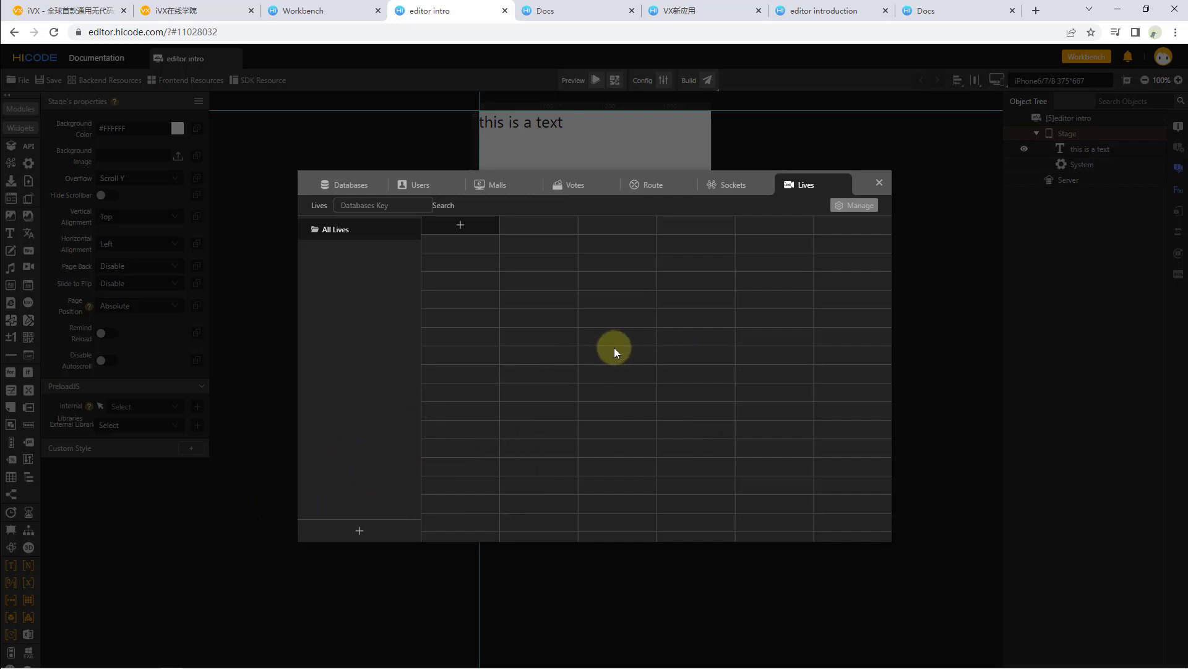
{"action": "left_click", "coordinate": [878, 183]}
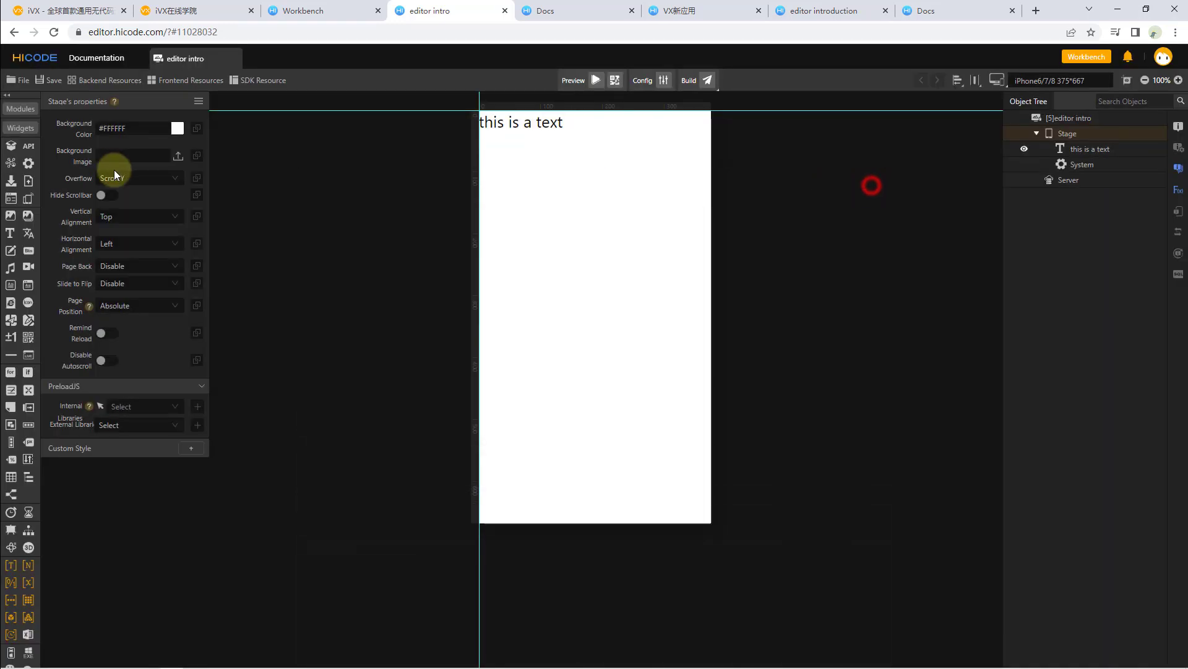
Check the image section of the frontend resources and the available build targets.
{"action": "left_click", "coordinate": [194, 88]}
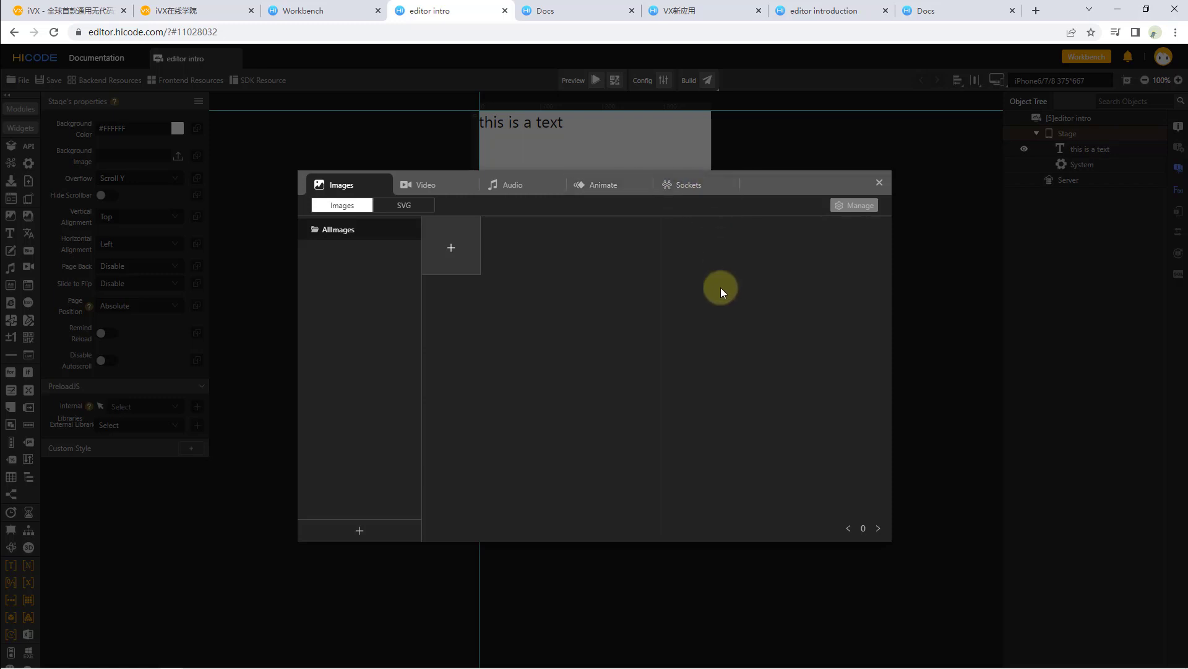
{"action": "left_click", "coordinate": [880, 182]}
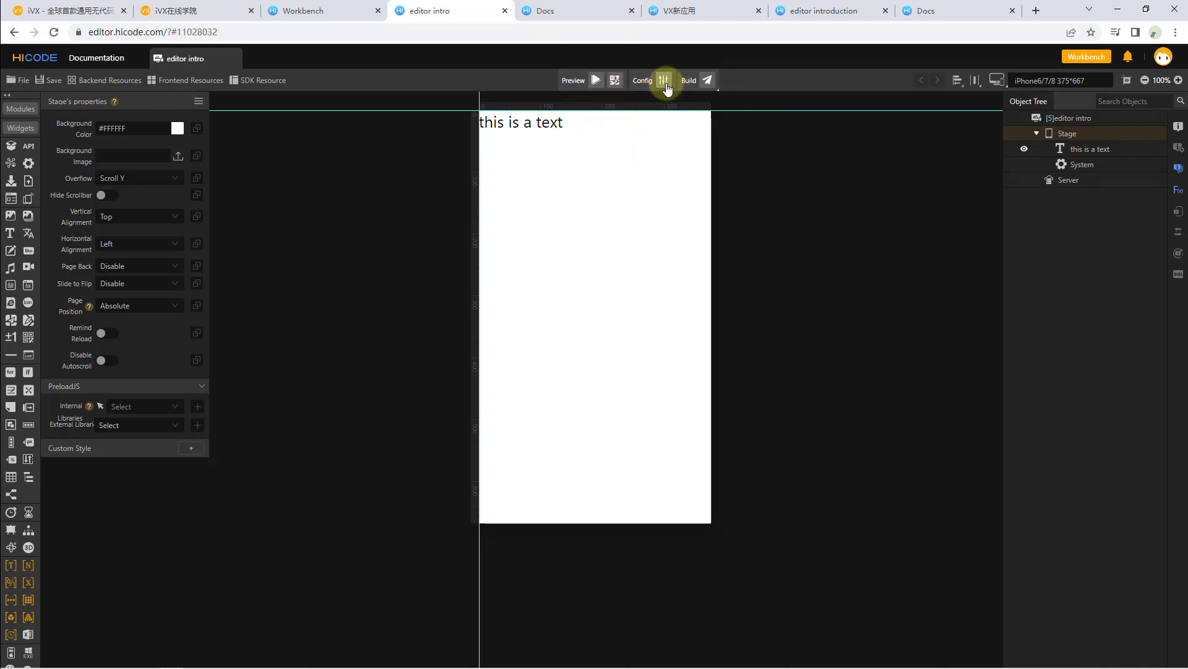
{"action": "mouse_move", "coordinate": [717, 86]}
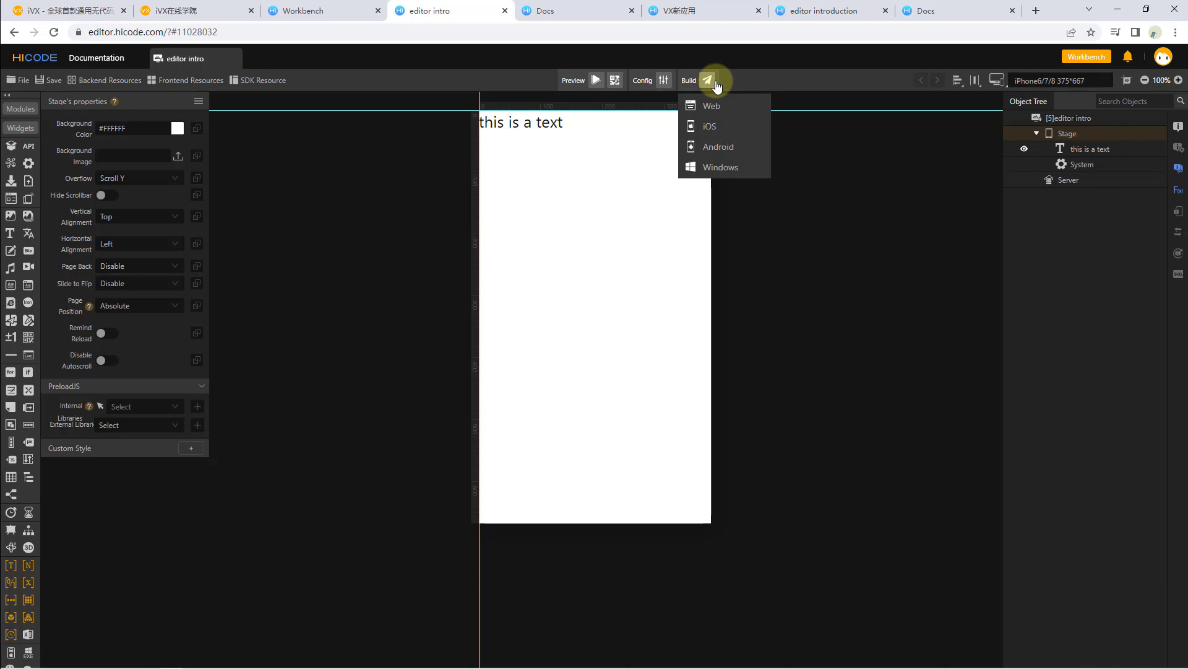
Compile and open the project's preview, and select the text "this is a text" on the preview page.
{"action": "left_click", "coordinate": [595, 81]}
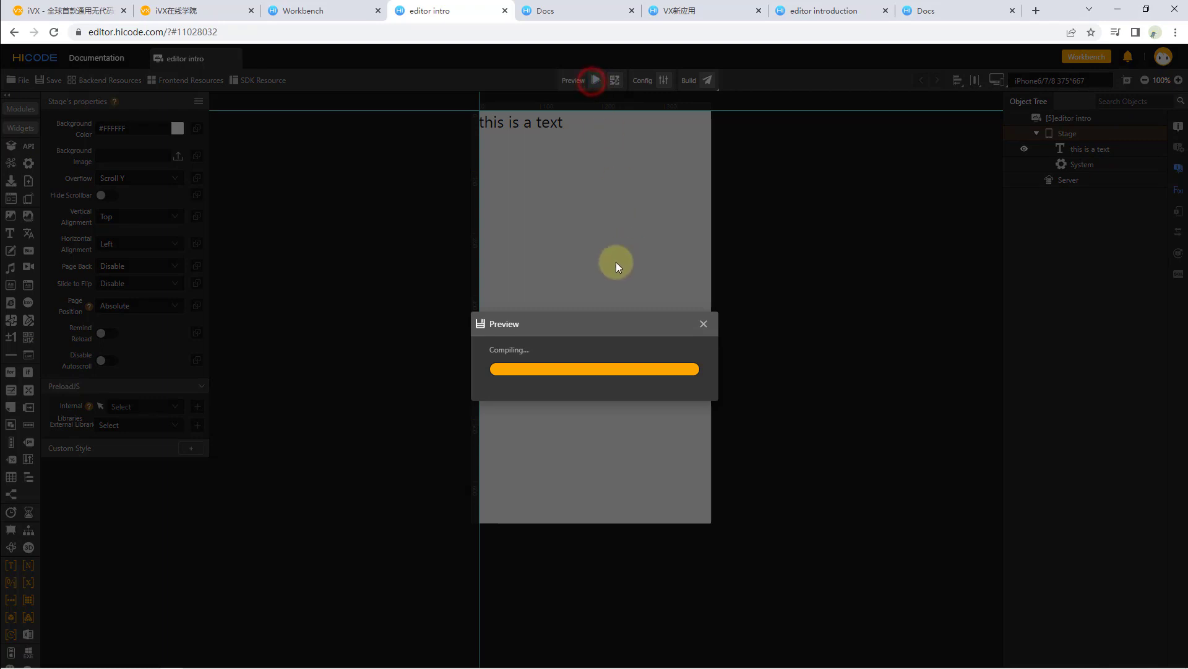
{"action": "left_click", "coordinate": [592, 390]}
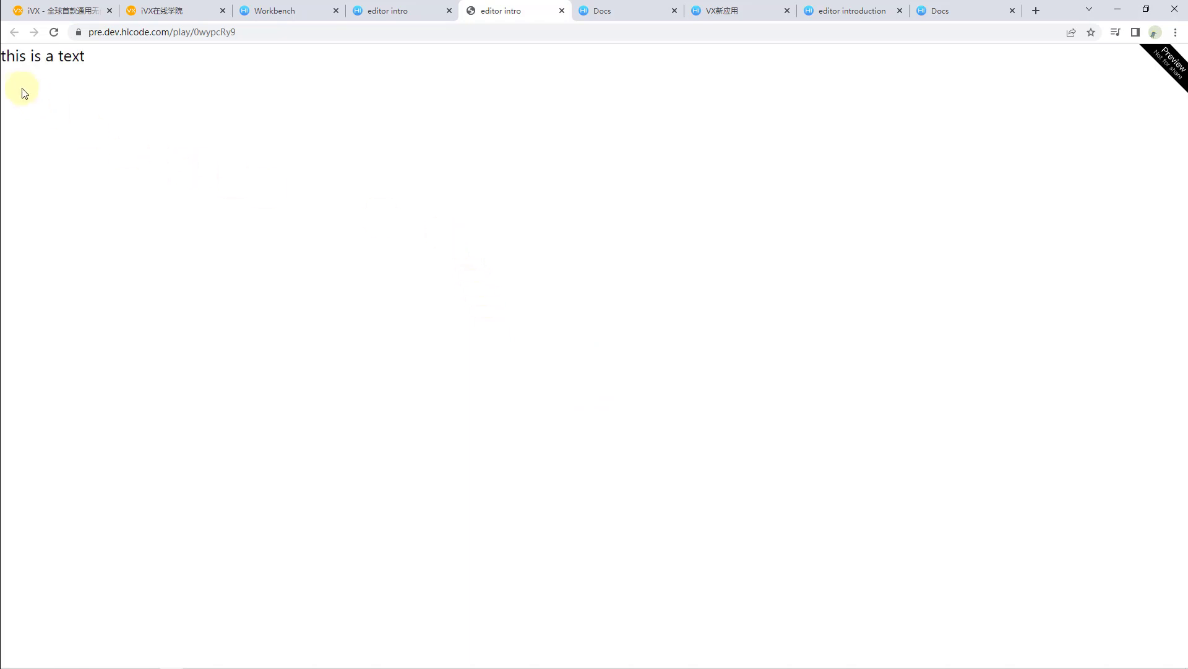
{"action": "left_click", "coordinate": [91, 54]}
{"action": "left_click", "coordinate": [2, 55]}
{"action": "left_click_drag", "start_coordinate": [1, 54], "coordinate": [204, 67]}
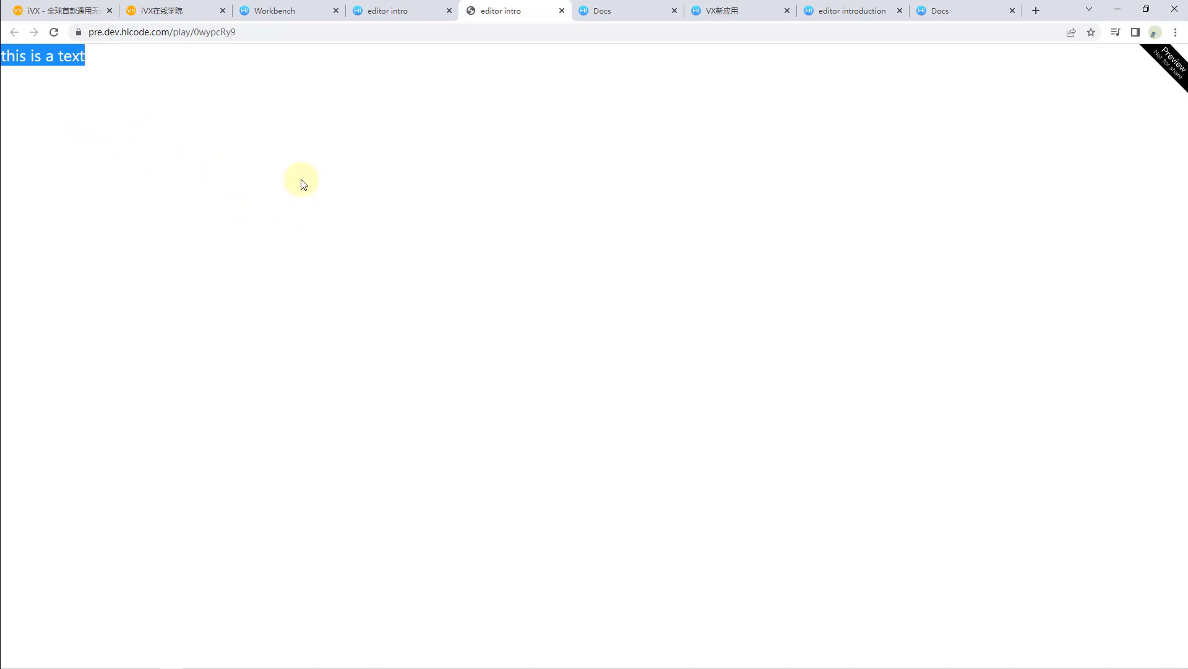
Inspect the preview page with the browser's developer tools and turn on mobile device emulation.
{"action": "right_click", "coordinate": [137, 129]}
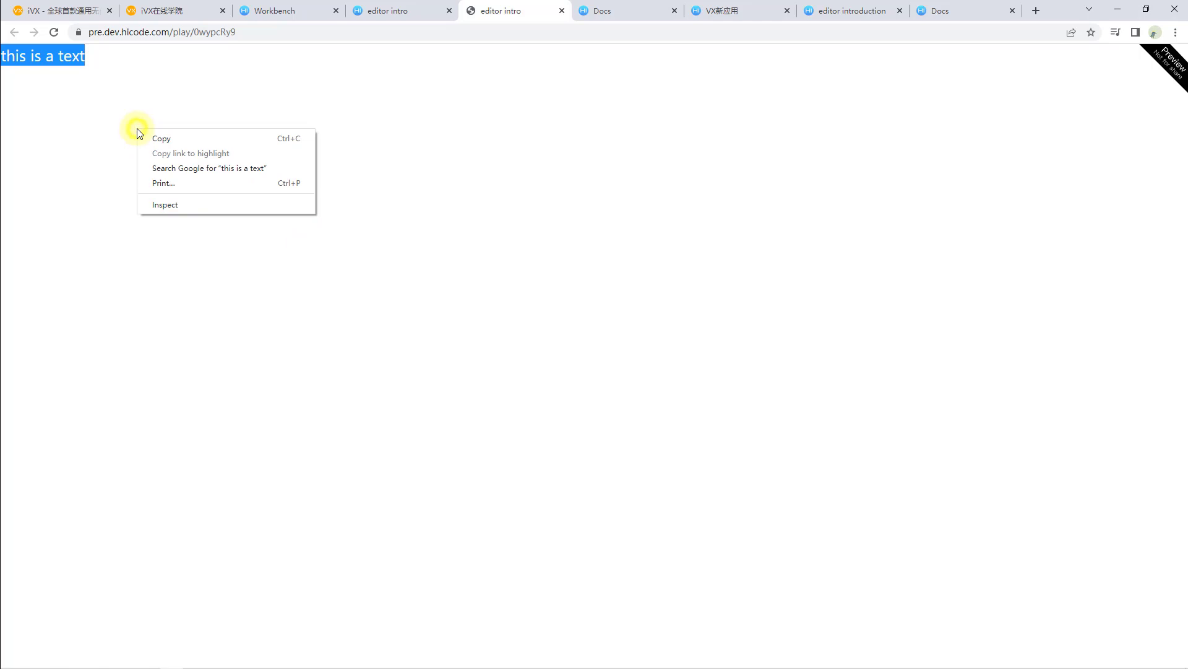
{"action": "left_click", "coordinate": [194, 206]}
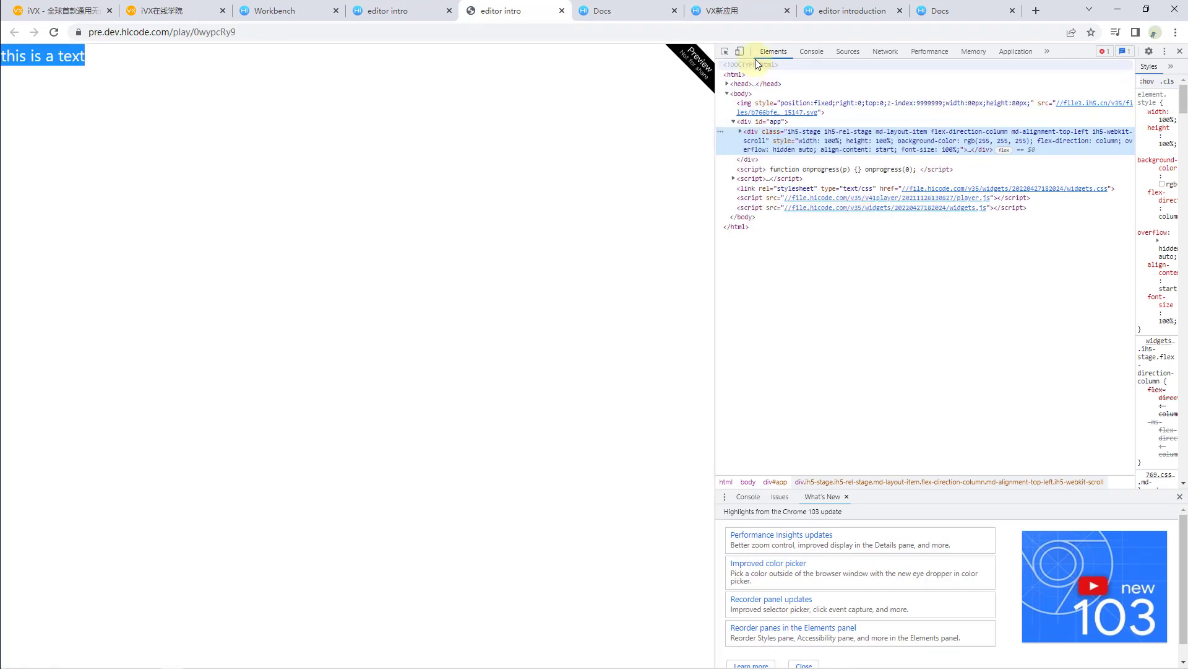
{"action": "left_click", "coordinate": [737, 53]}
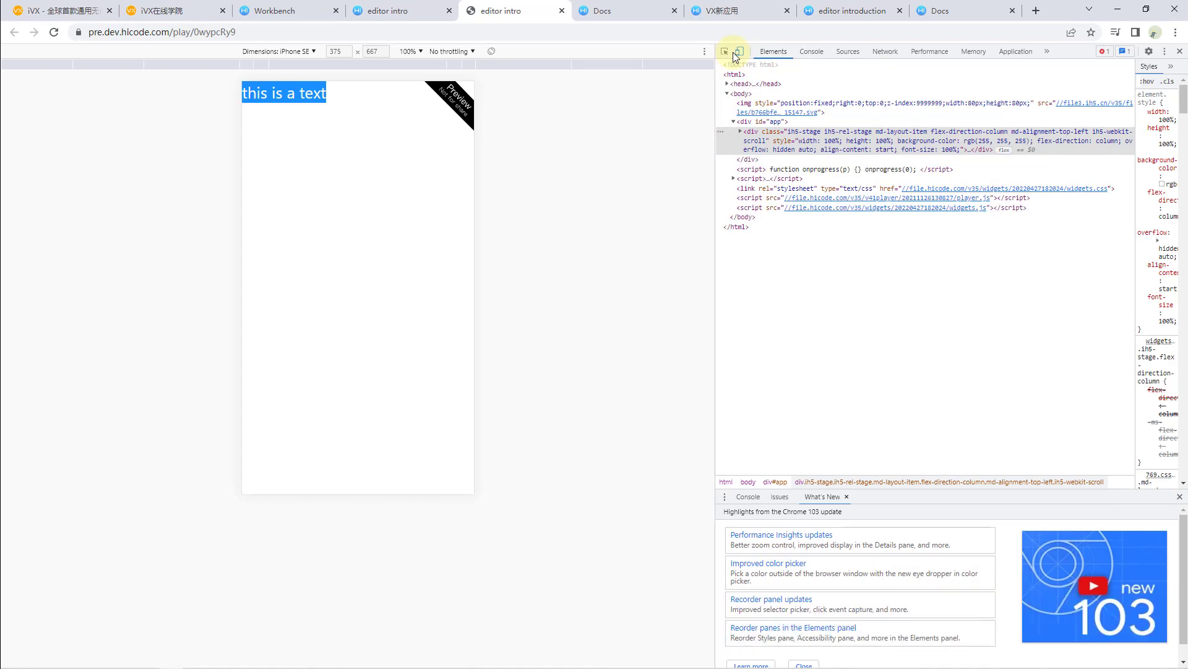
Return to the project editor and view the QR code for previewing the project.
{"action": "key", "text": "ctrl+shift+Tab"}
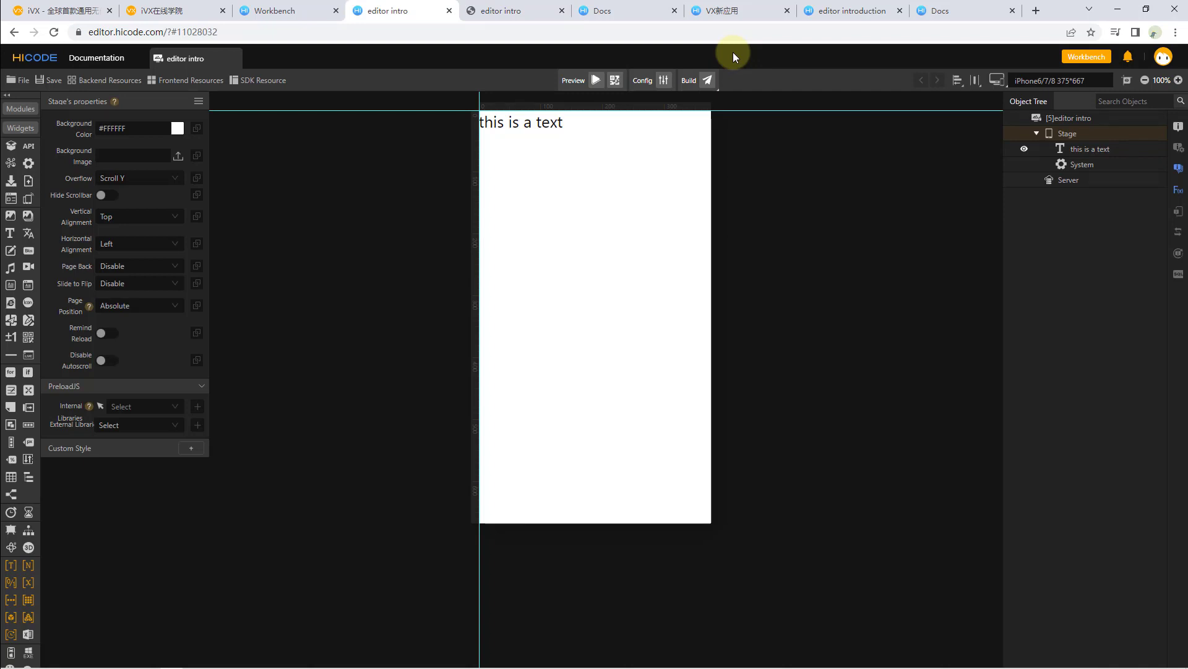
{"action": "left_click", "coordinate": [616, 82]}
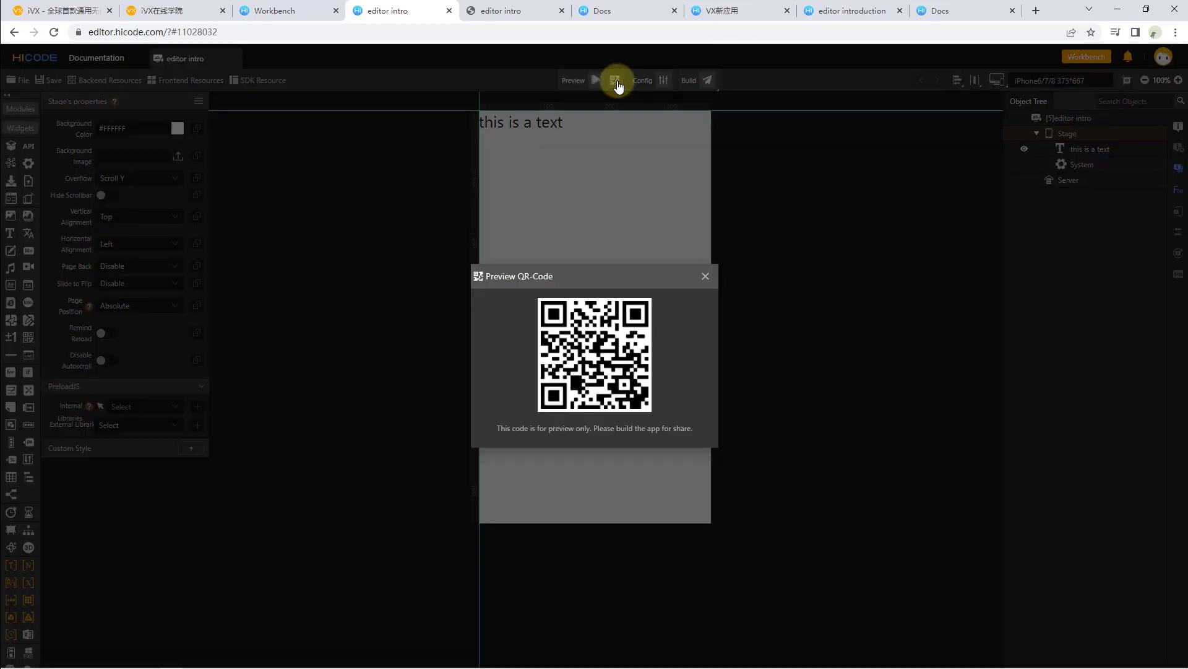
{"action": "left_click", "coordinate": [705, 277]}
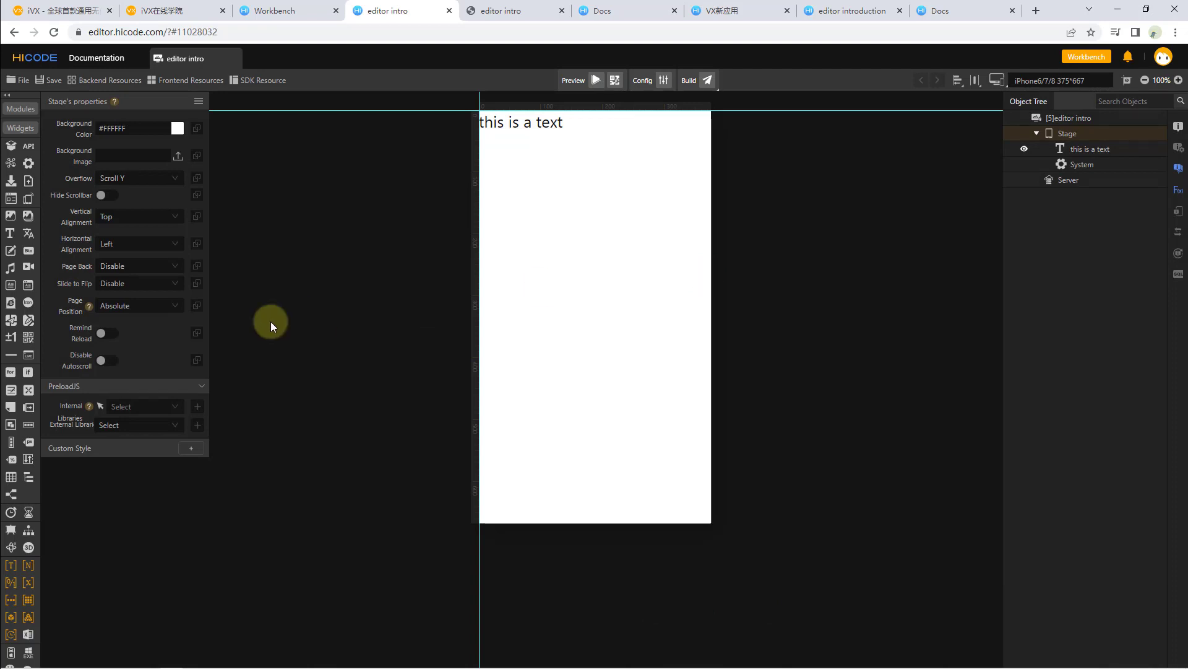
Add two pages, Page1 and Page2, under the Stage.
{"action": "left_click", "coordinate": [1076, 131]}
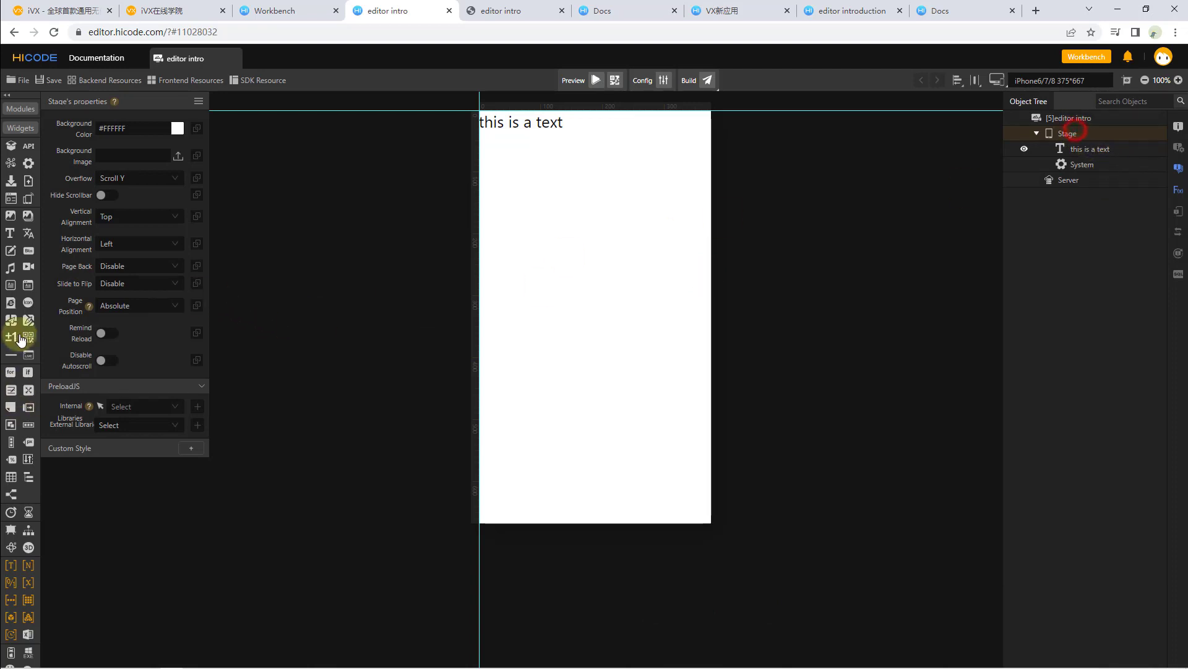
{"action": "left_click", "coordinate": [12, 409]}
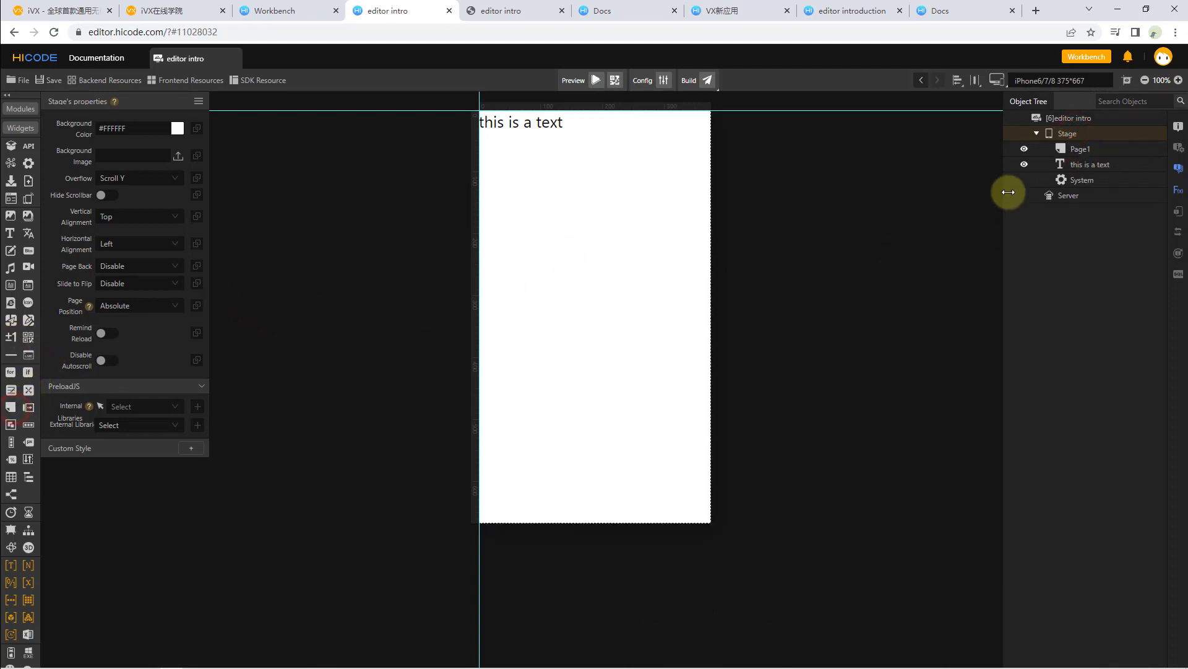
{"action": "left_click", "coordinate": [10, 409]}
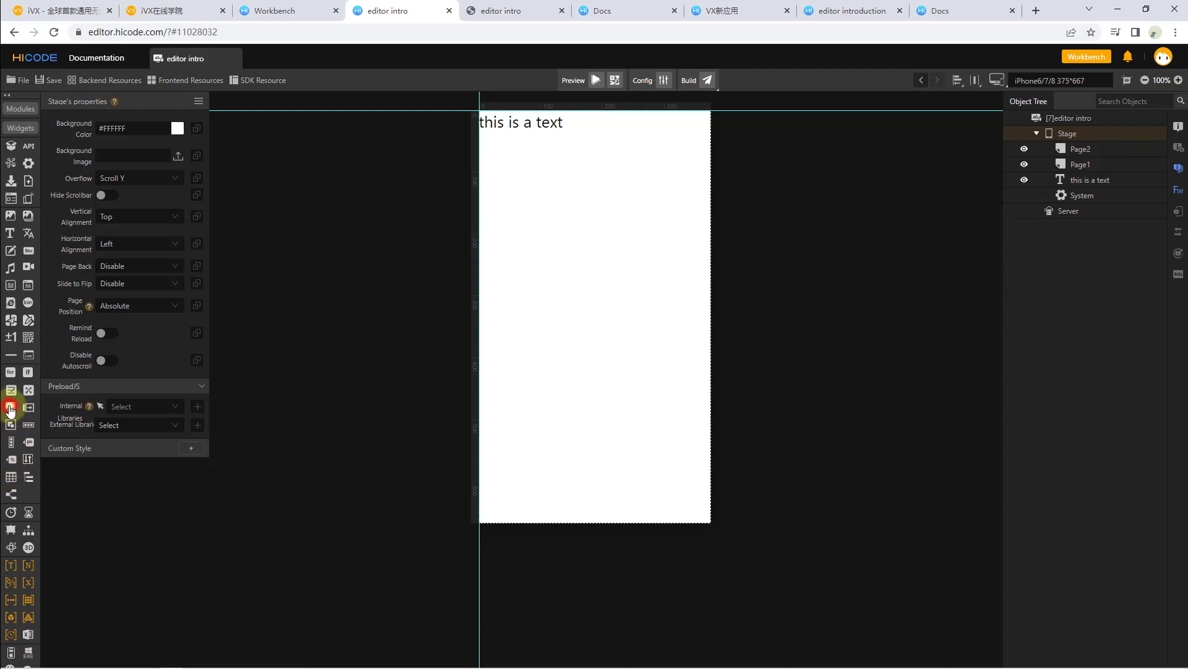
Delete the "this is a text" object from the Stage.
{"action": "left_click", "coordinate": [1089, 179]}
{"action": "right_click", "coordinate": [1089, 181]}
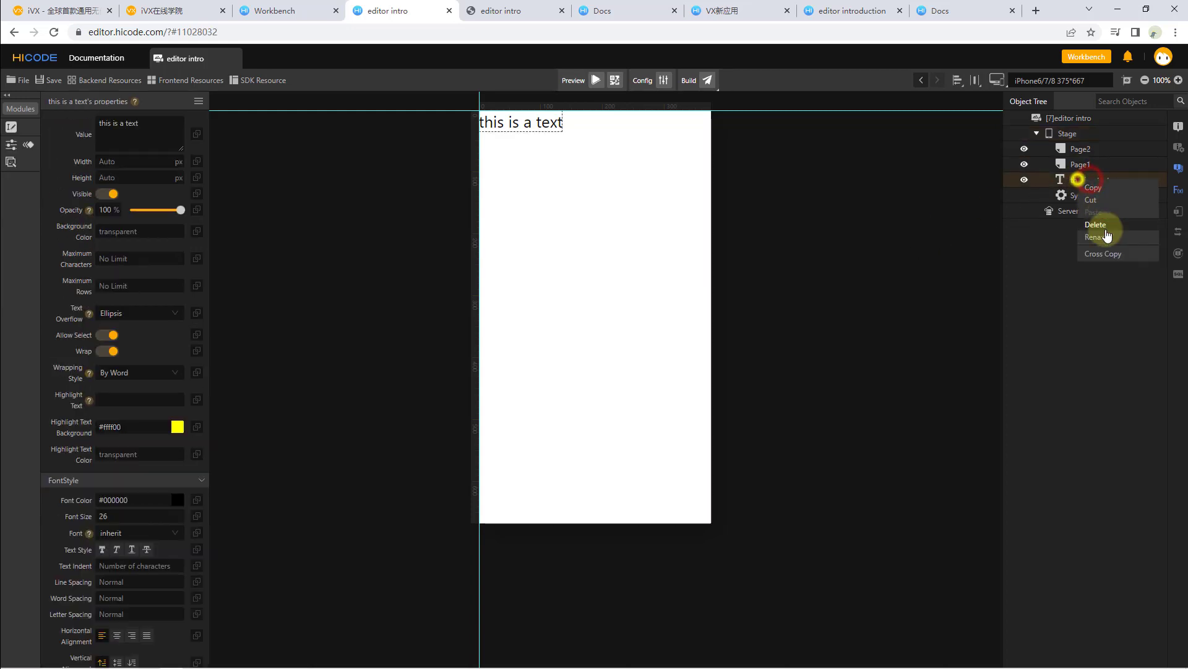
{"action": "left_click", "coordinate": [1107, 227]}
Add a text widget to Page1 and a button widget to Page2.
{"action": "left_click", "coordinate": [1085, 163]}
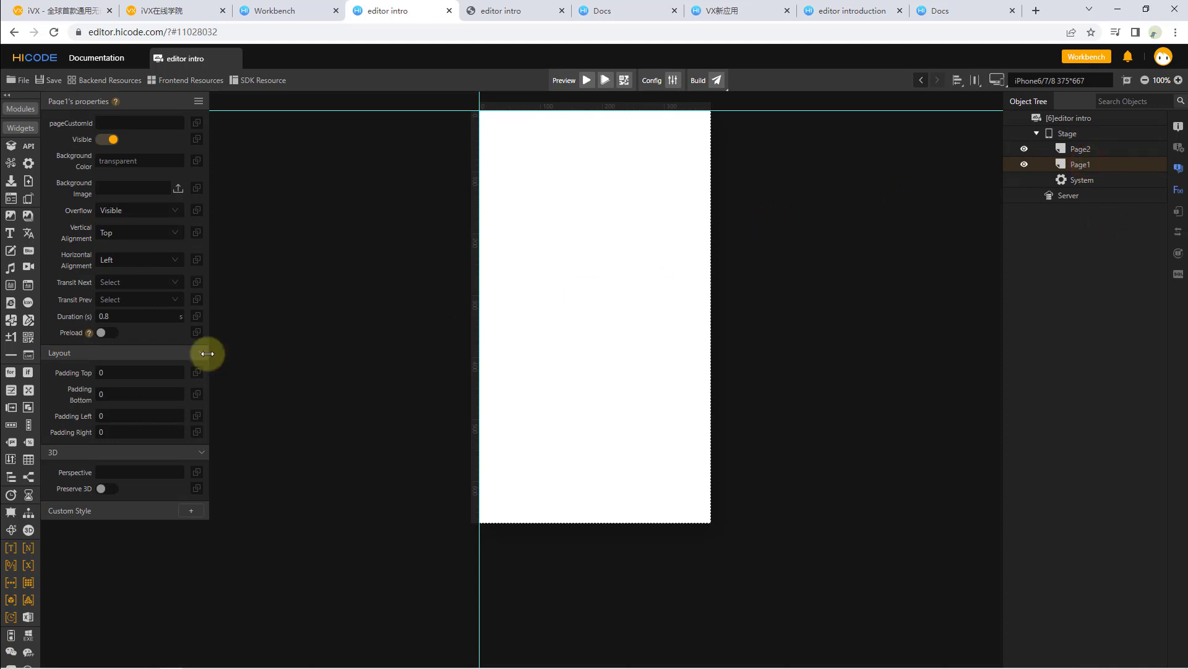
{"action": "left_click", "coordinate": [10, 232]}
{"action": "left_click", "coordinate": [1091, 150]}
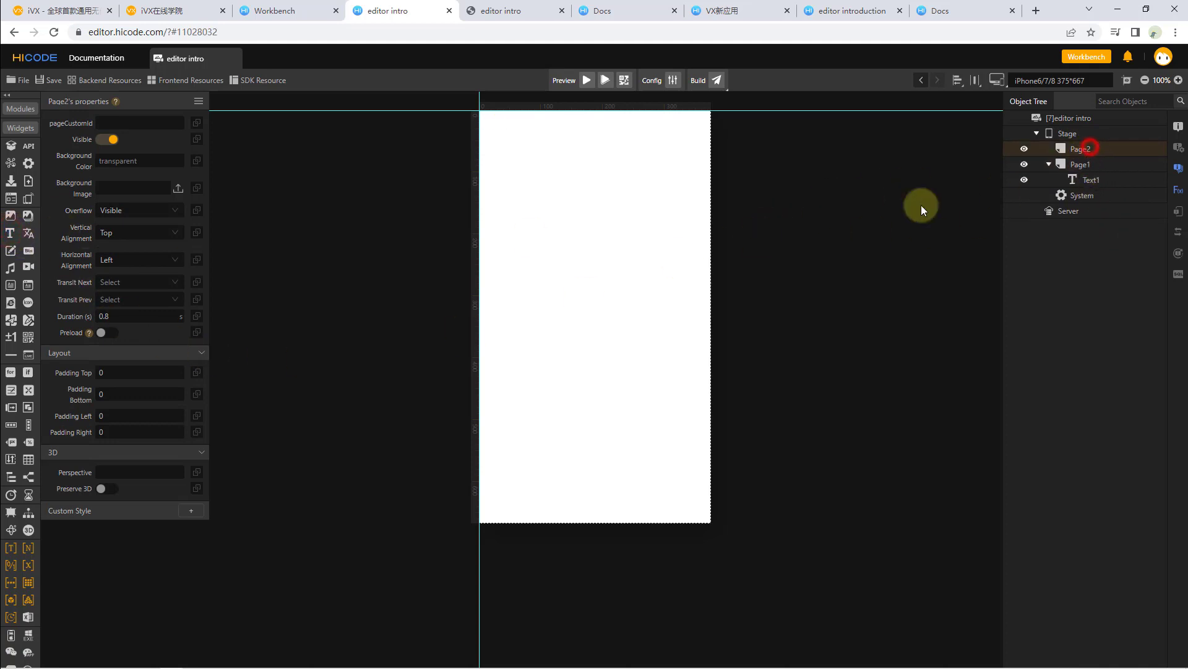
{"action": "left_click", "coordinate": [20, 251]}
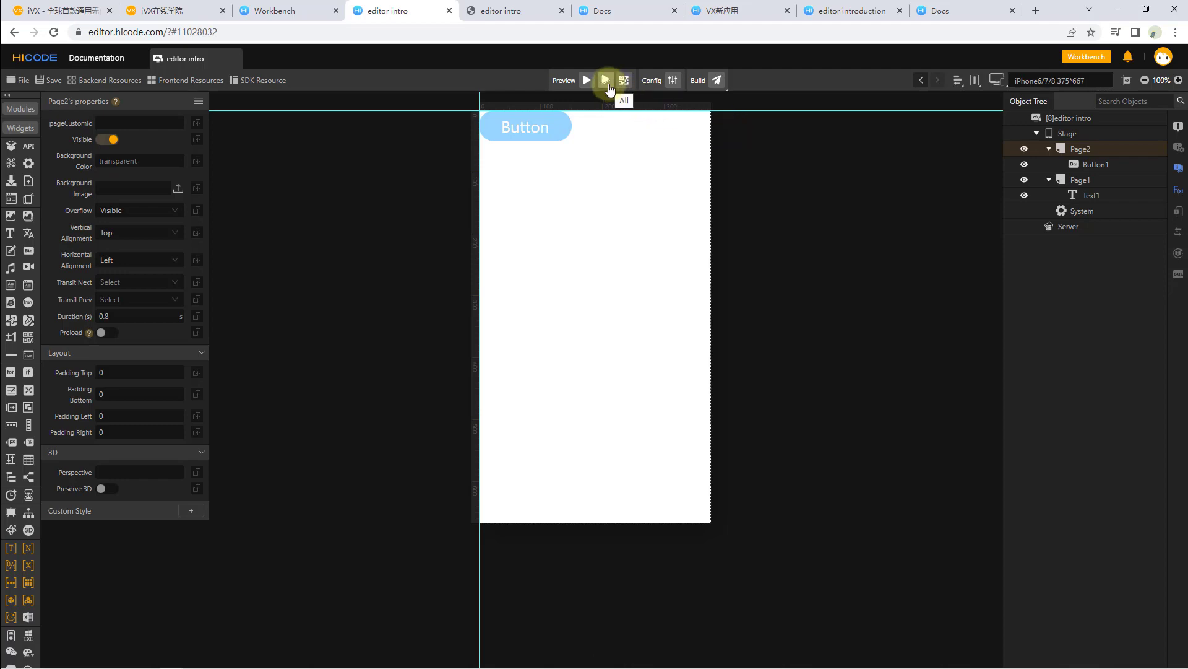
Preview the whole project using the All option, and return to the editor.
{"action": "left_click", "coordinate": [607, 82]}
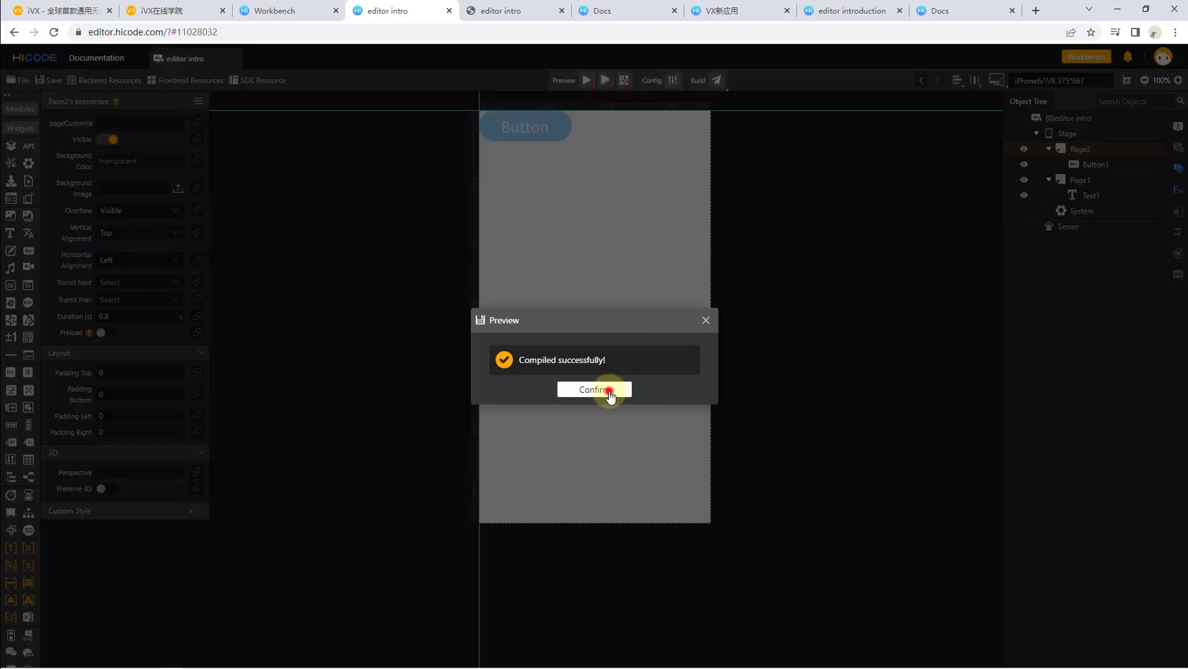
{"action": "left_click", "coordinate": [610, 390]}
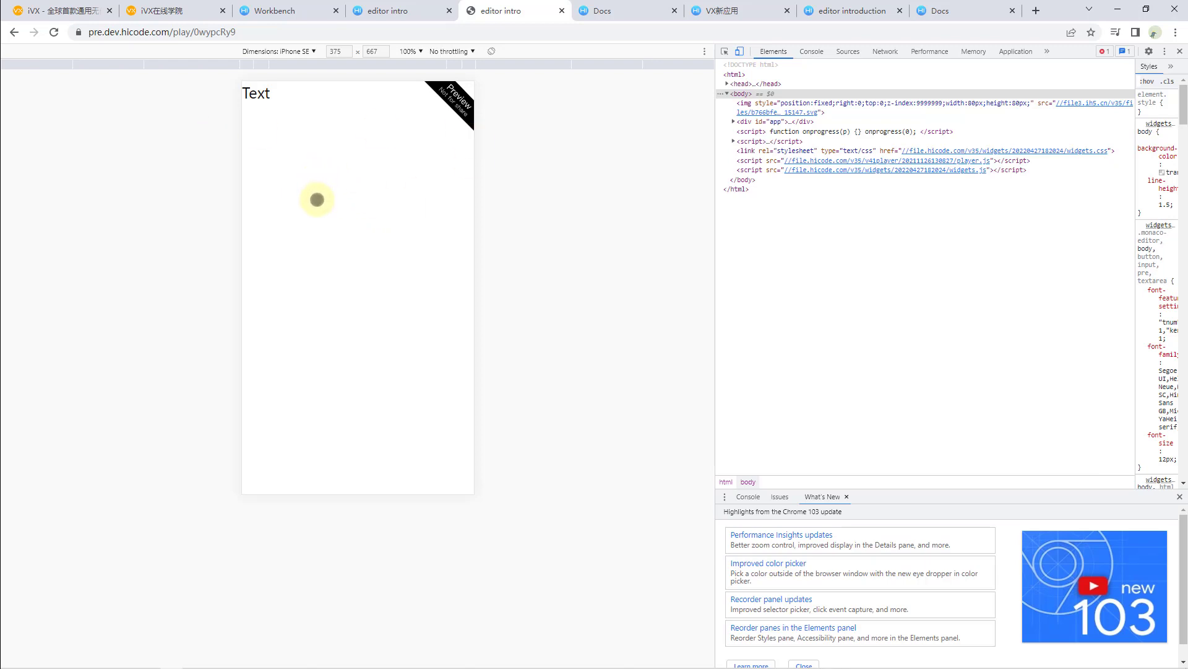
{"action": "left_click", "coordinate": [414, 17]}
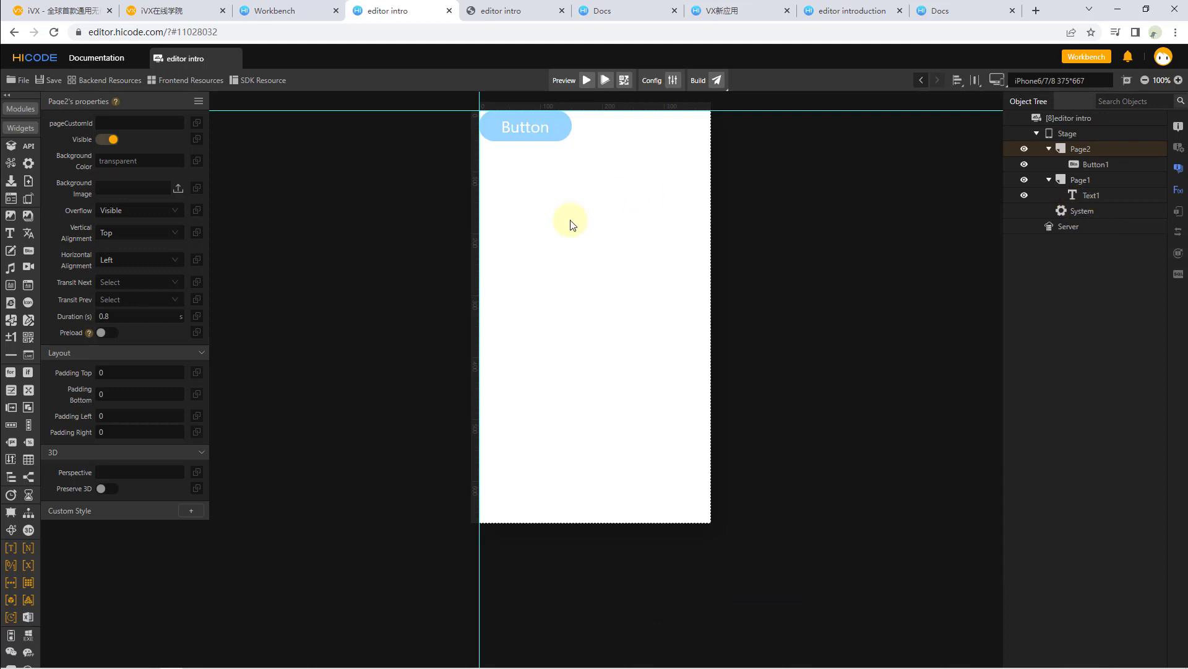
Preview only the selected Page2, and return to the editor.
{"action": "left_click", "coordinate": [586, 82]}
{"action": "left_click", "coordinate": [606, 389]}
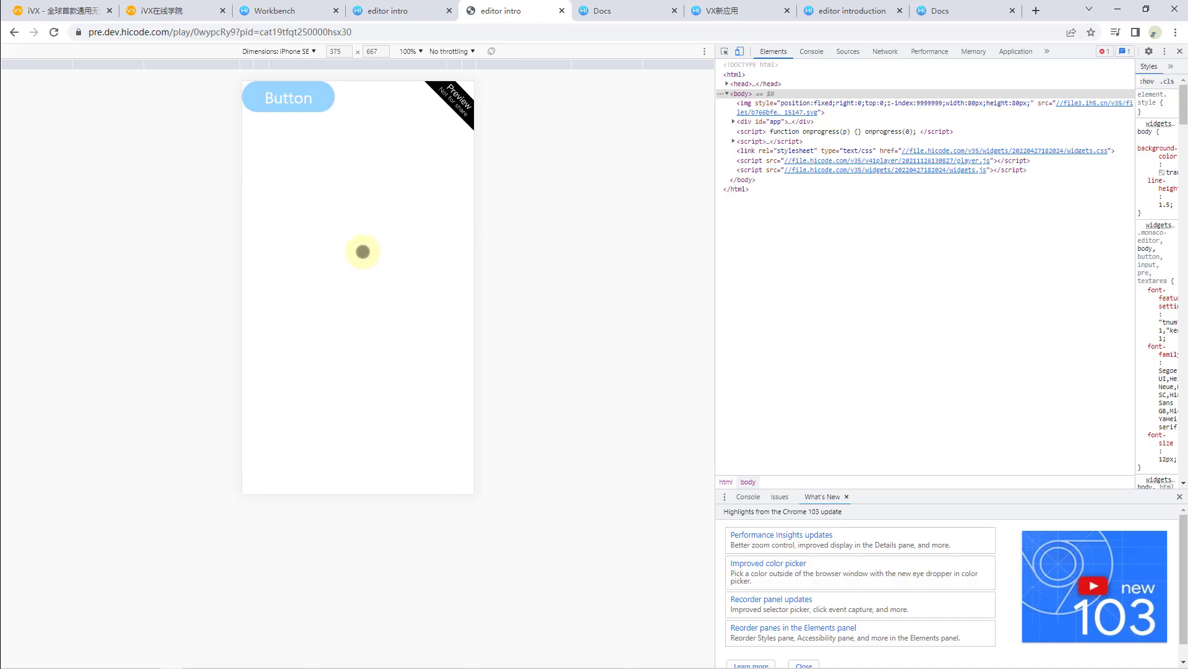
{"action": "left_click", "coordinate": [413, 12]}
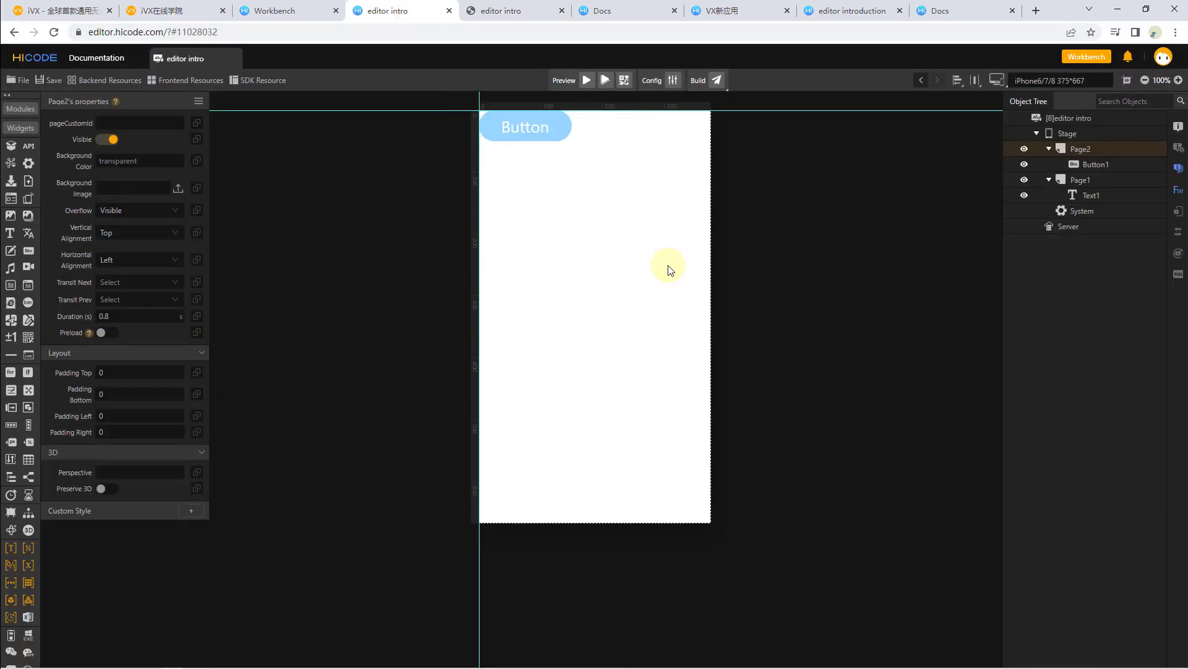
View Page1, select the Stage and open the project's URL configuration.
{"action": "left_click", "coordinate": [1088, 186]}
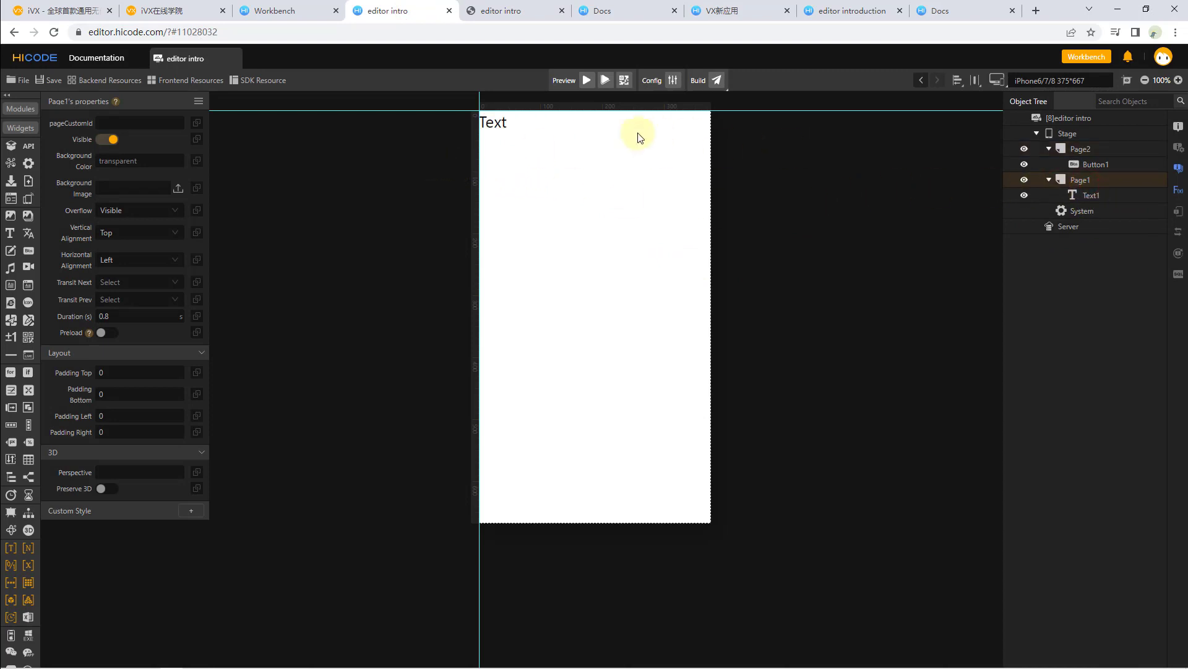
{"action": "left_click", "coordinate": [1087, 135]}
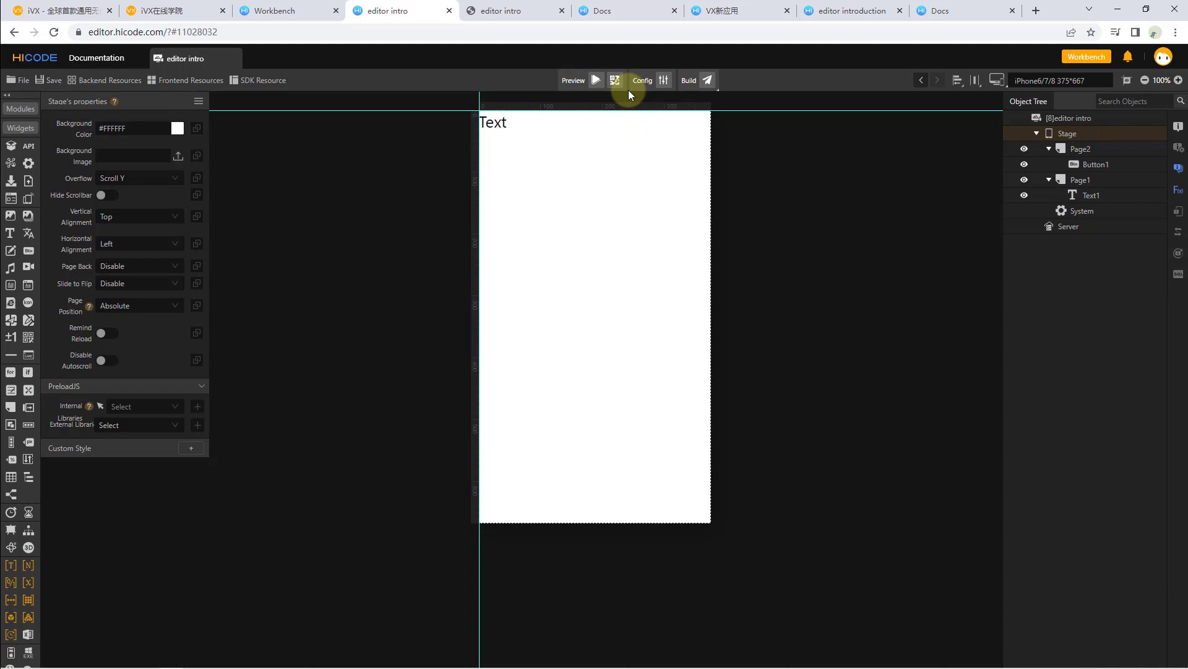
{"action": "left_click", "coordinate": [664, 85]}
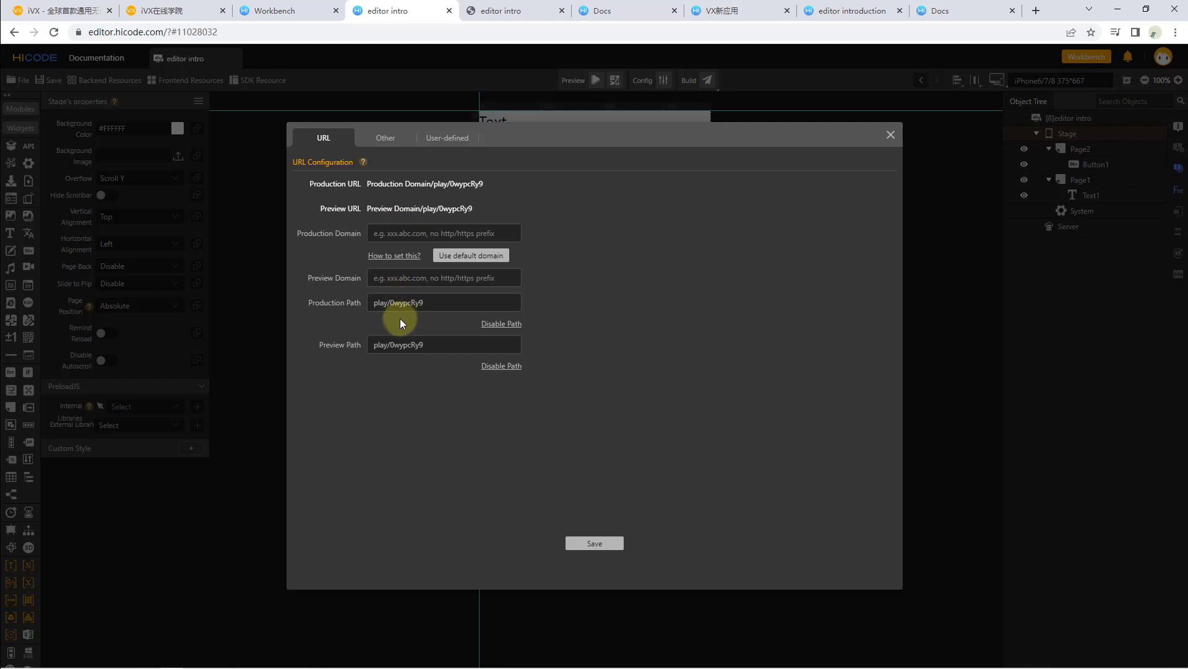
Review the other configuration categories: Android, iOS, Windows, Mac, Live Broadcast, IoT Interface, Email, Map, Jpush and PayPal.
{"action": "left_click", "coordinate": [399, 233]}
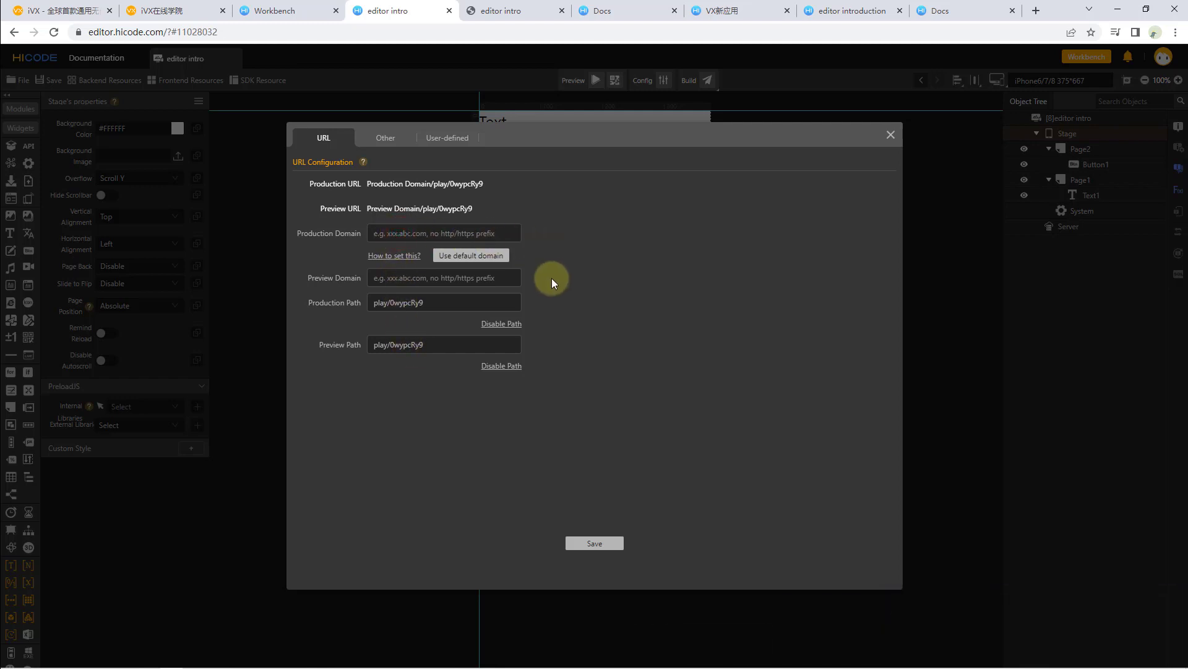
{"action": "left_click", "coordinate": [387, 141]}
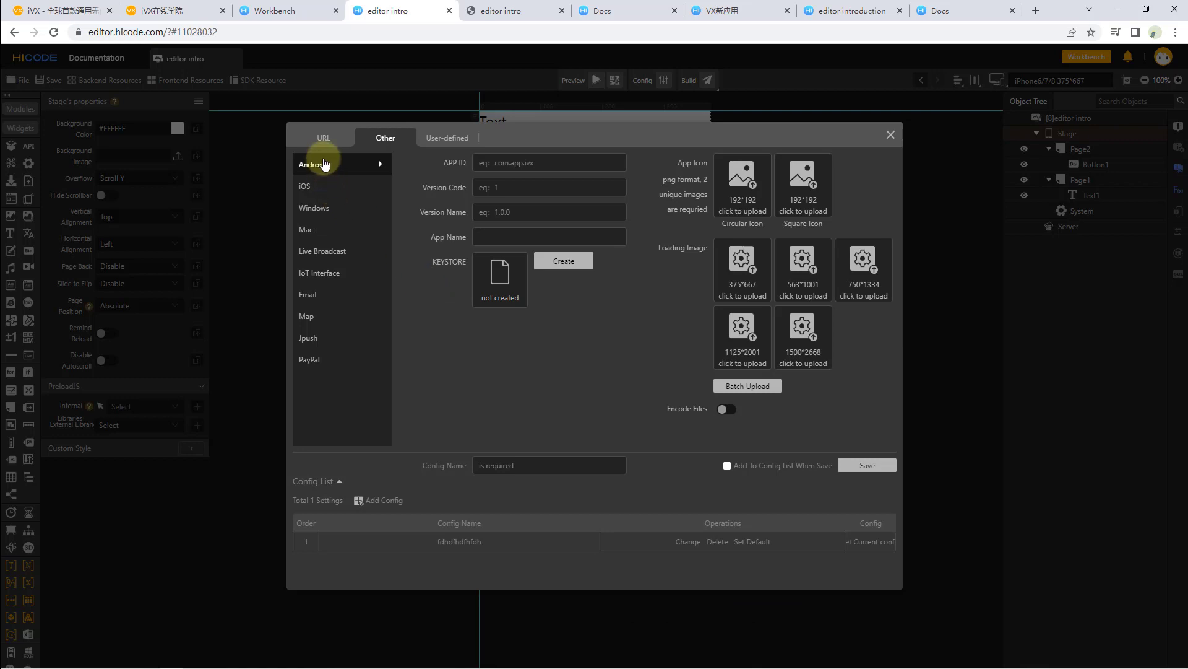
{"action": "left_click", "coordinate": [318, 185]}
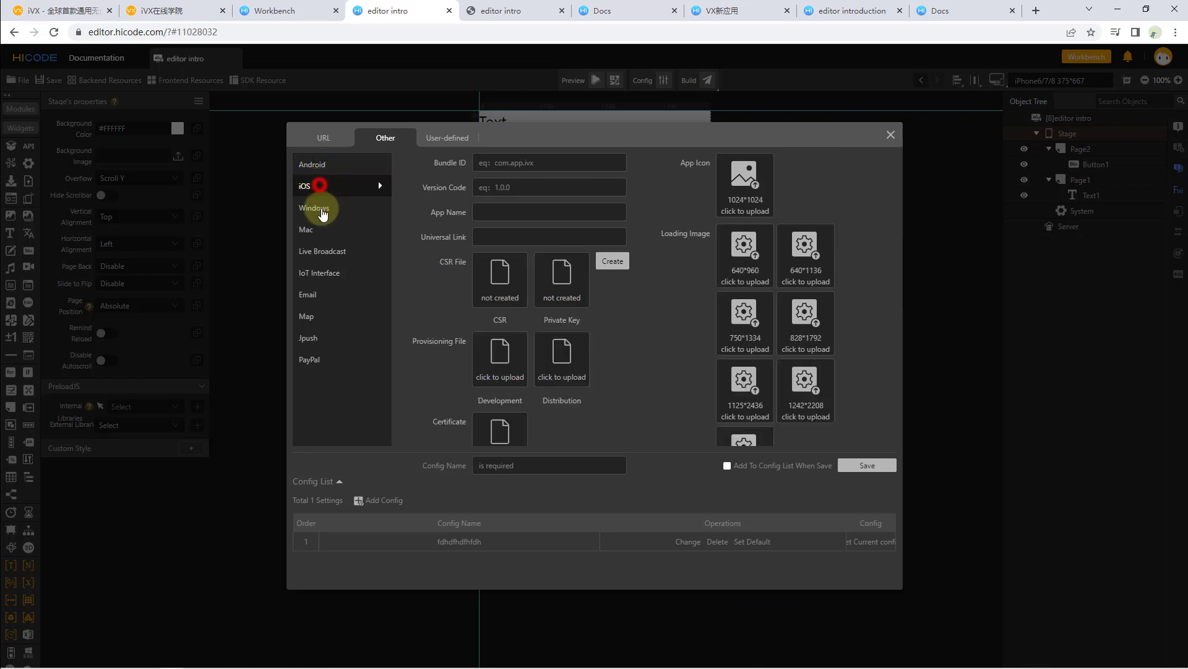
{"action": "left_click", "coordinate": [324, 208]}
{"action": "left_click", "coordinate": [328, 234]}
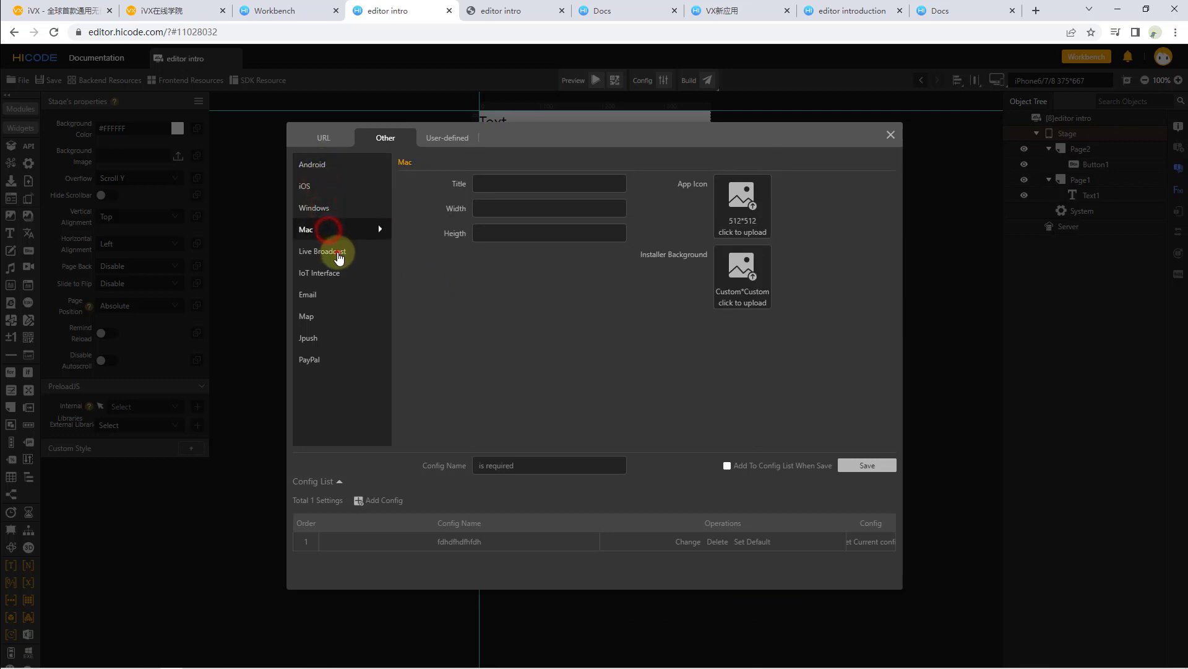
{"action": "left_click", "coordinate": [336, 249]}
{"action": "left_click", "coordinate": [345, 278]}
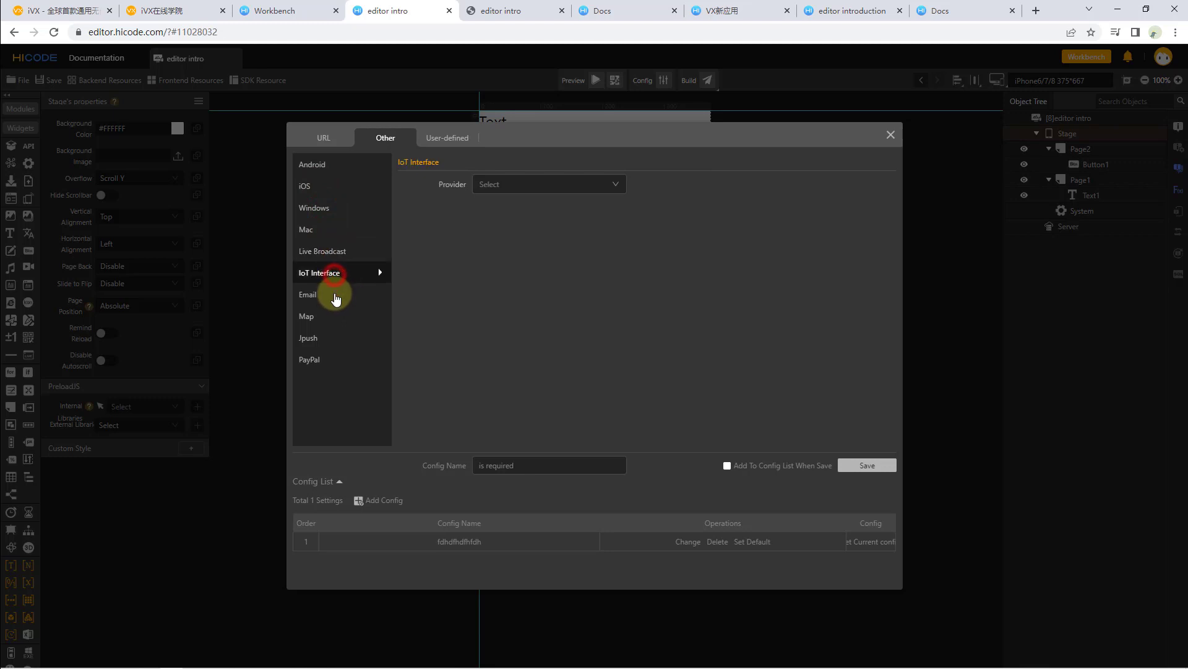
{"action": "left_click", "coordinate": [325, 295]}
{"action": "left_click", "coordinate": [326, 319]}
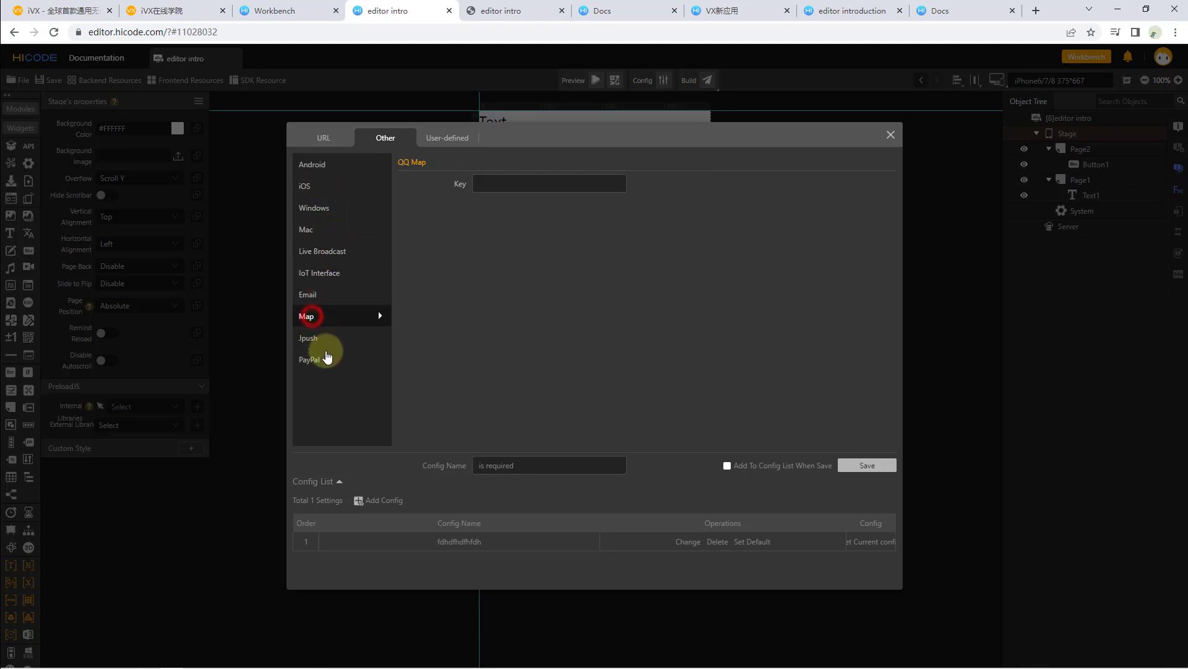
{"action": "left_click", "coordinate": [318, 338]}
{"action": "left_click", "coordinate": [326, 365]}
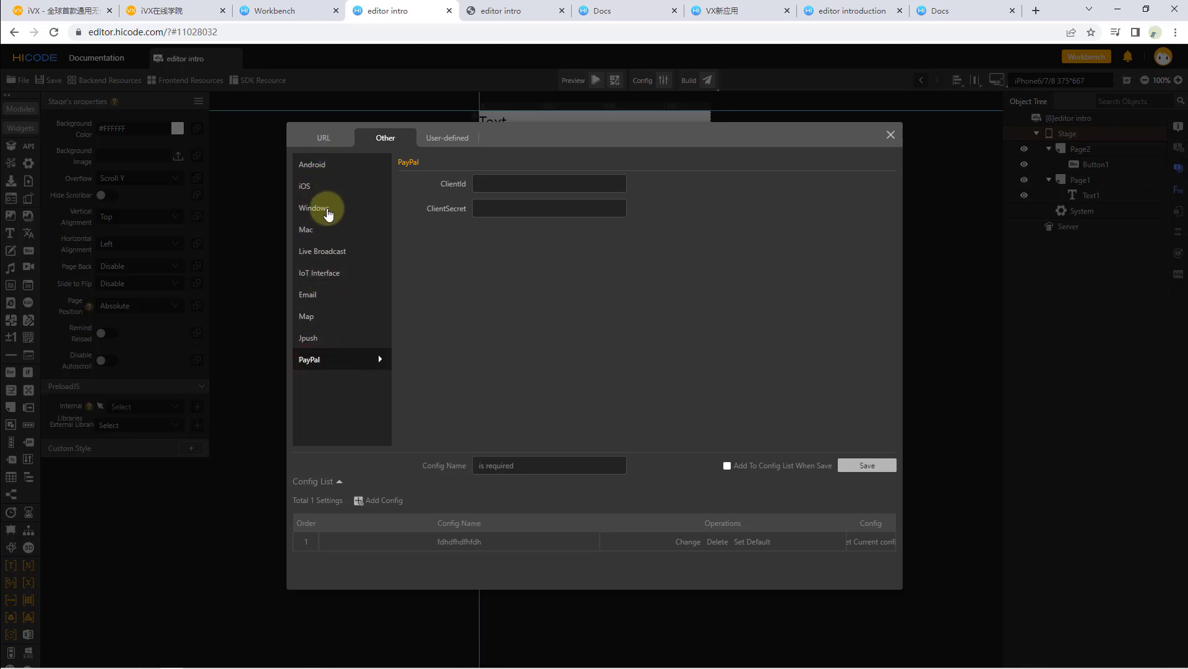
Save the Android configuration under the name 123 and add it to the config list.
{"action": "left_click", "coordinate": [330, 137]}
{"action": "left_click", "coordinate": [379, 136]}
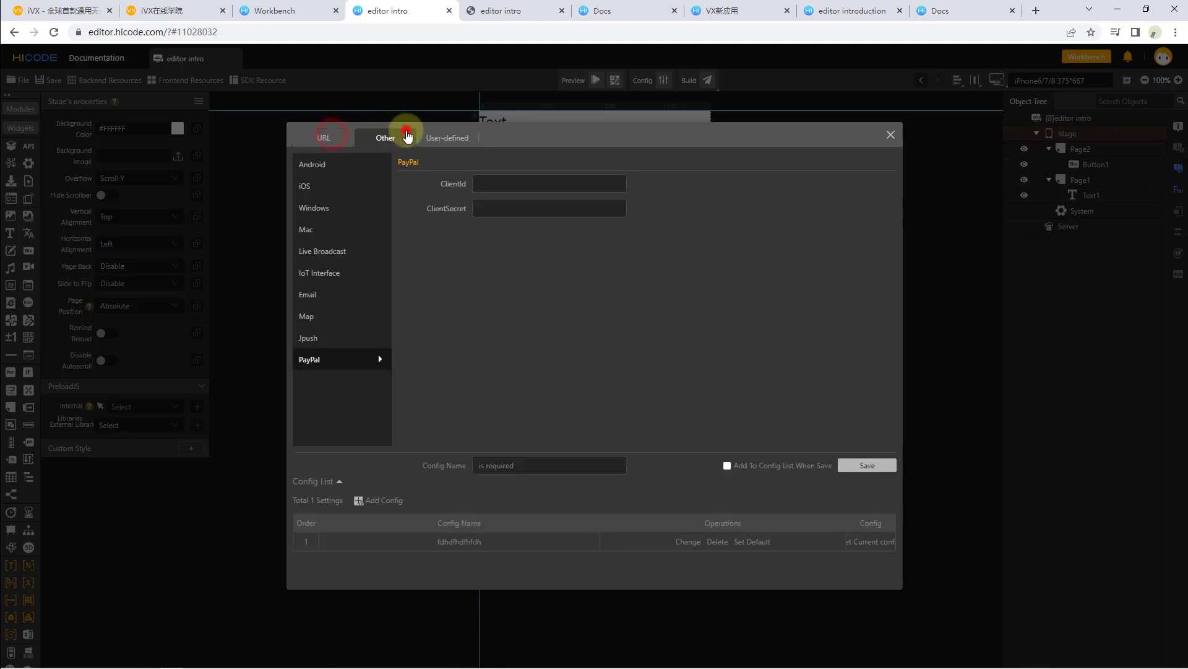
{"action": "left_click", "coordinate": [322, 165]}
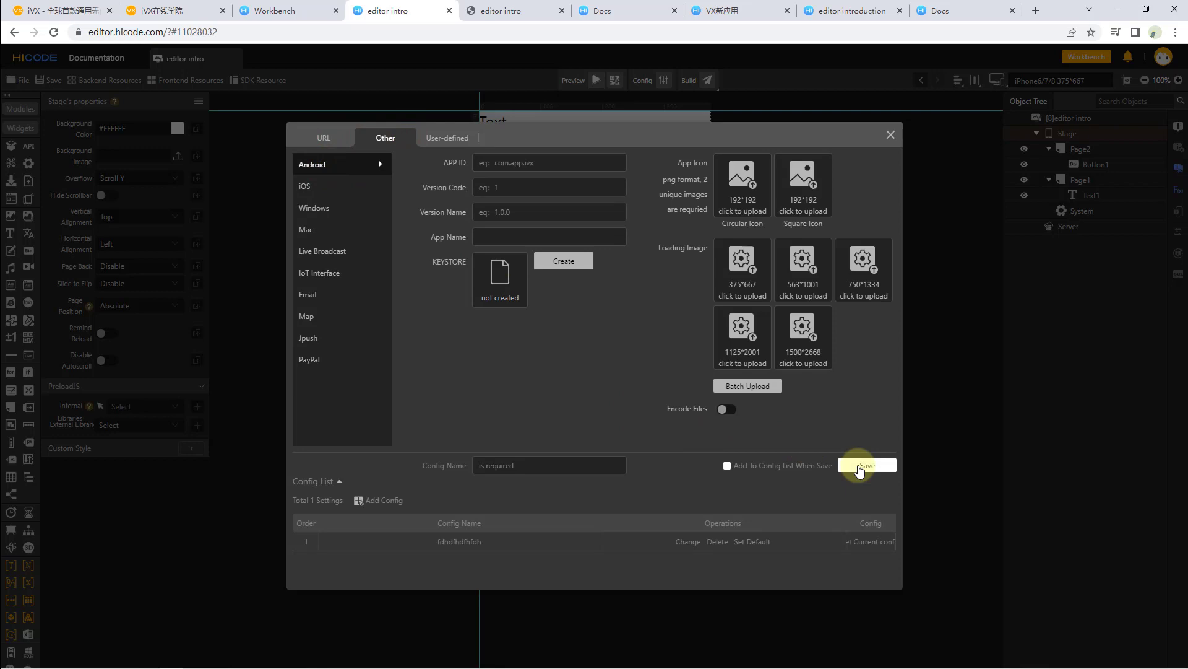
{"action": "left_click", "coordinate": [728, 465]}
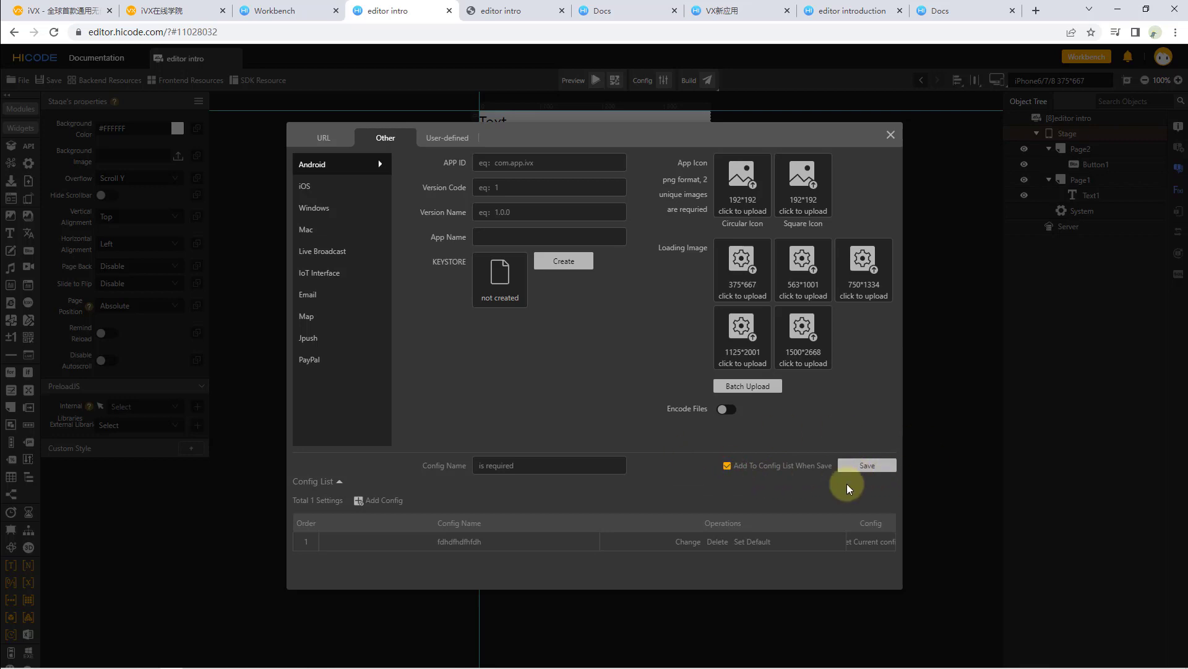
{"action": "left_click", "coordinate": [544, 463]}
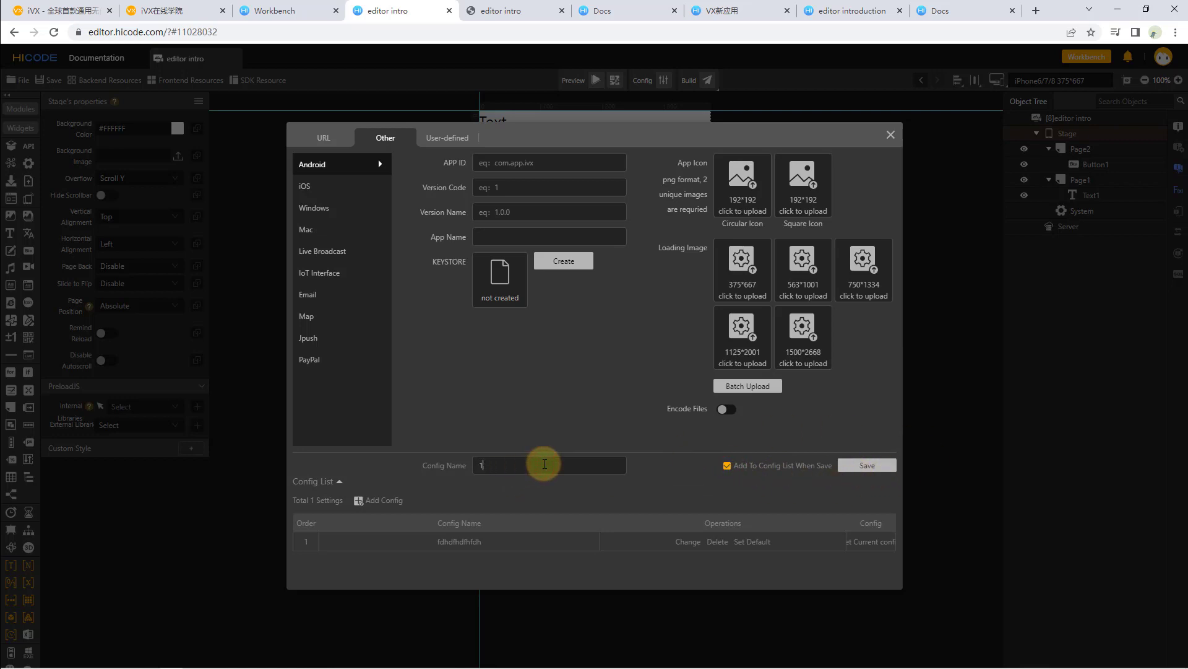
{"action": "type", "text": "123"}
{"action": "left_click", "coordinate": [869, 464]}
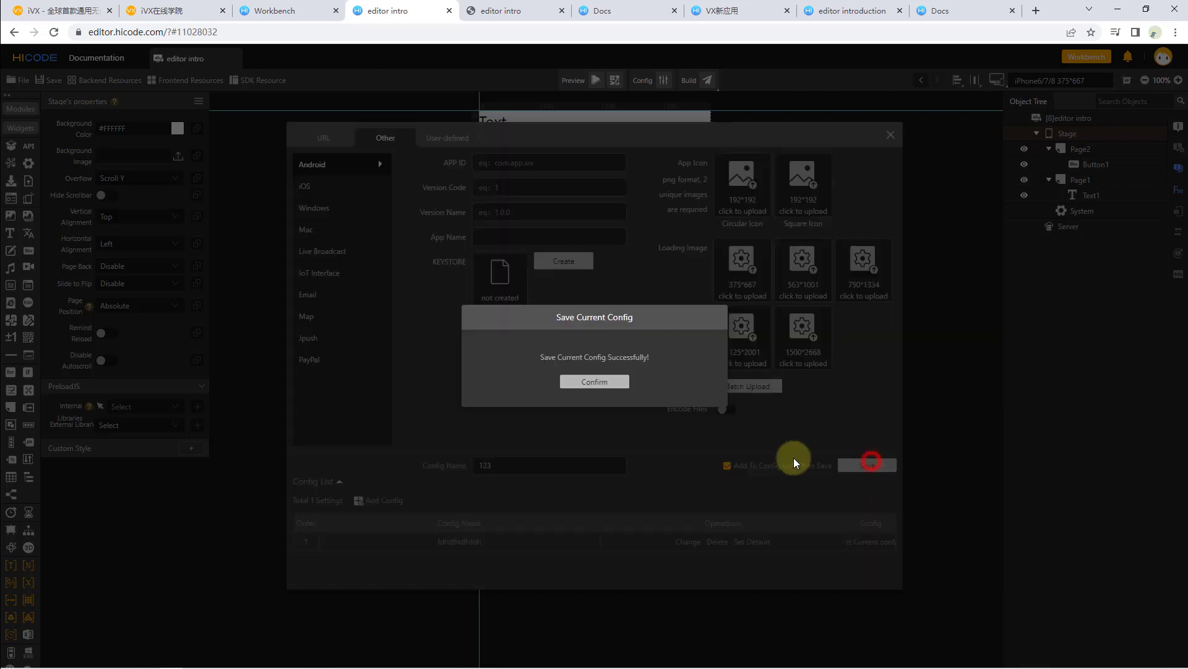
{"action": "left_click", "coordinate": [594, 381]}
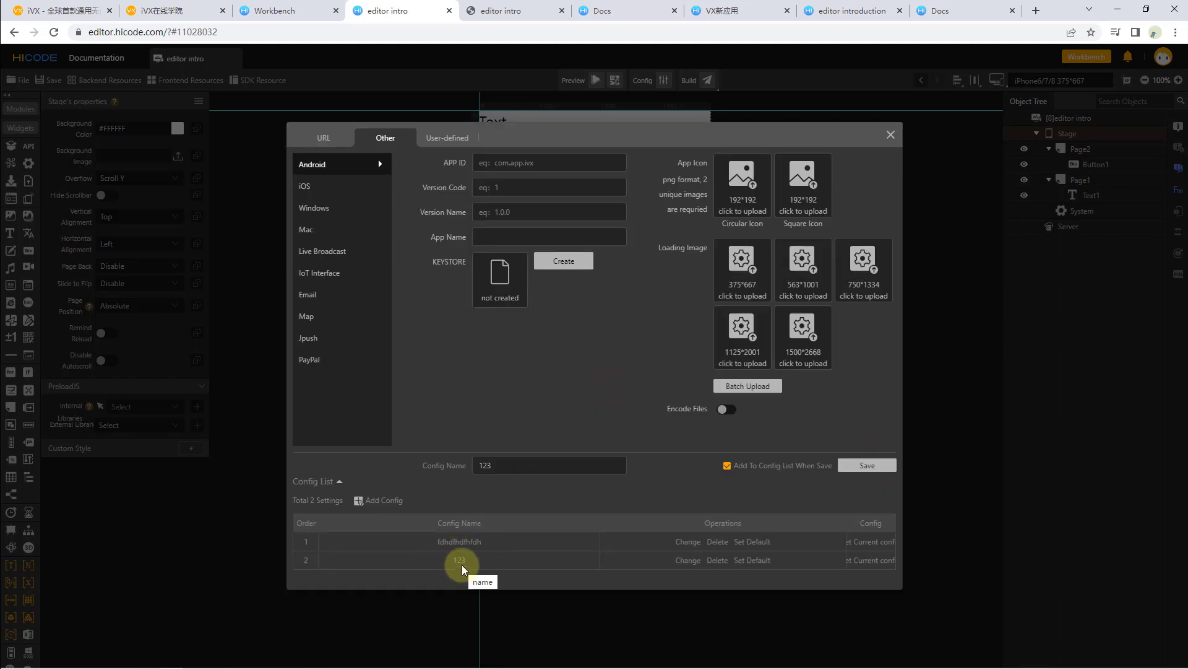
Set the 123 configuration as the default, and cancel its default status.
{"action": "left_click", "coordinate": [749, 561]}
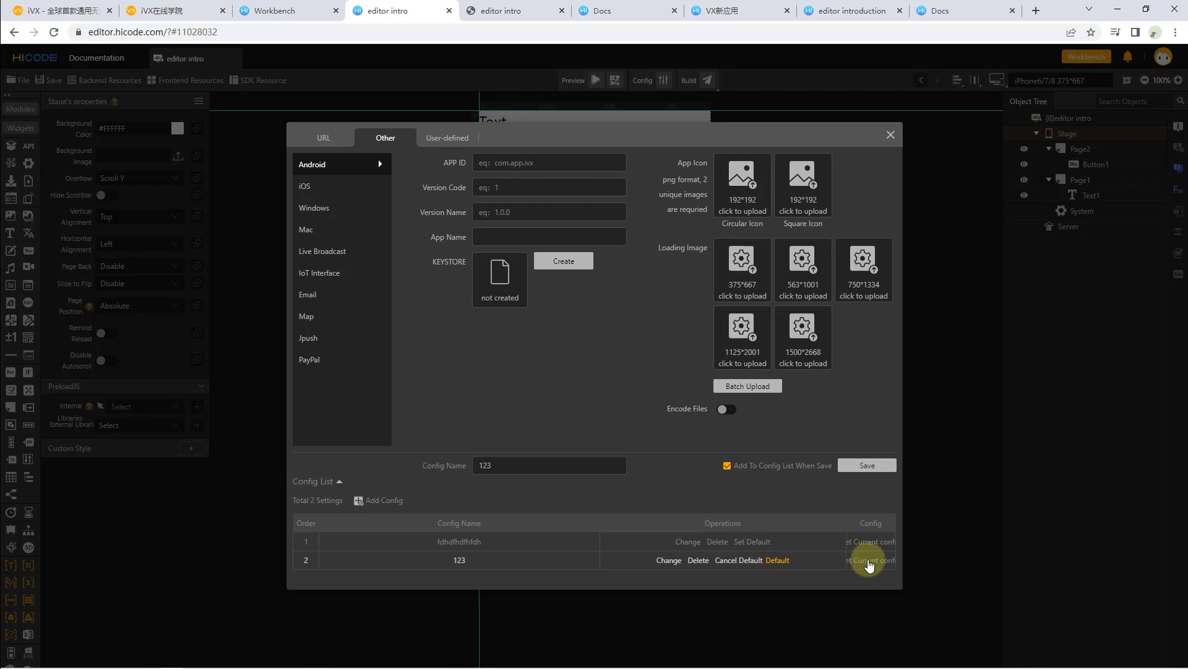
{"action": "left_click", "coordinate": [739, 561]}
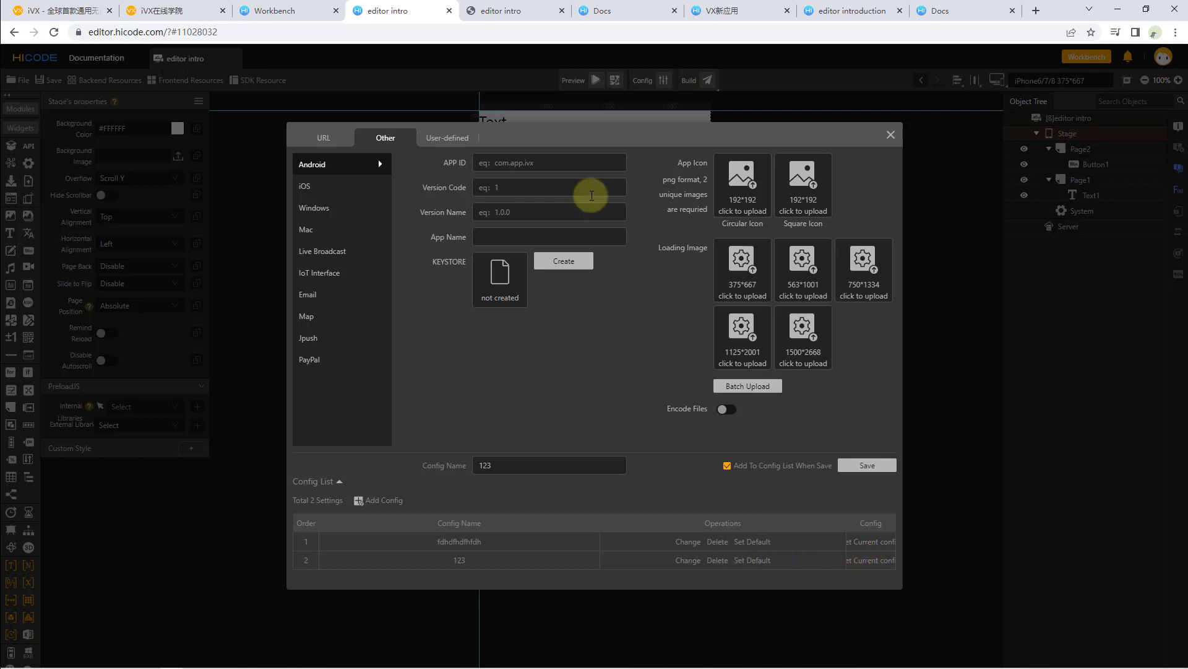
View the user-defined configuration, close the configuration window and check the build options.
{"action": "left_click", "coordinate": [447, 138]}
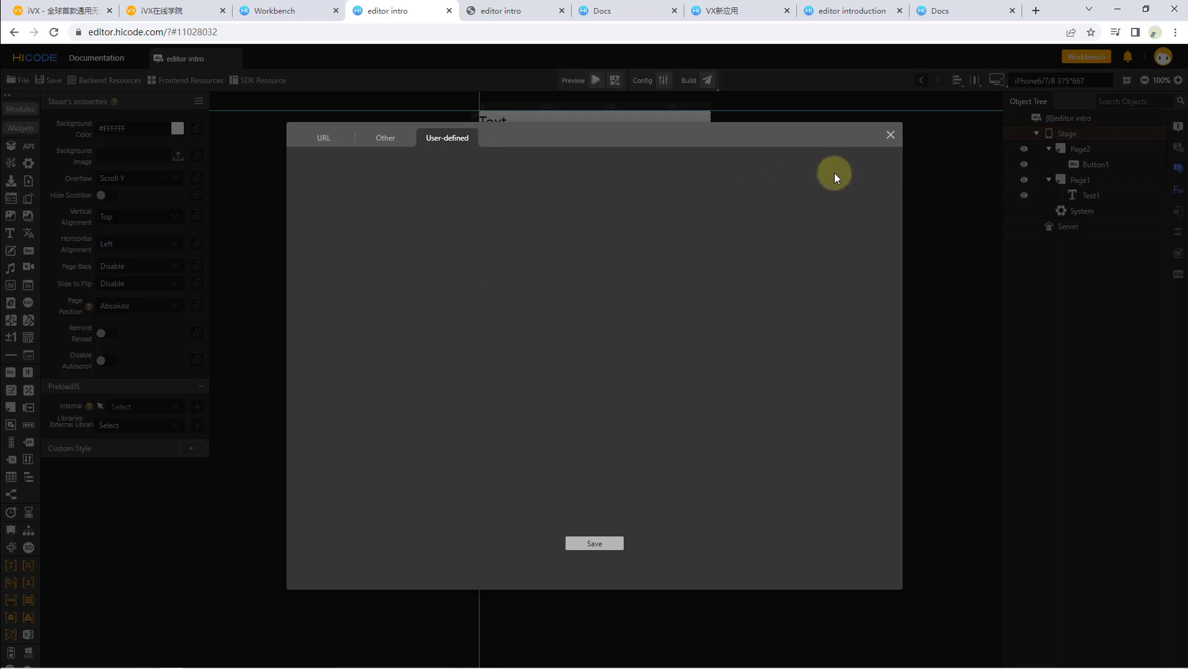
{"action": "left_click", "coordinate": [891, 134]}
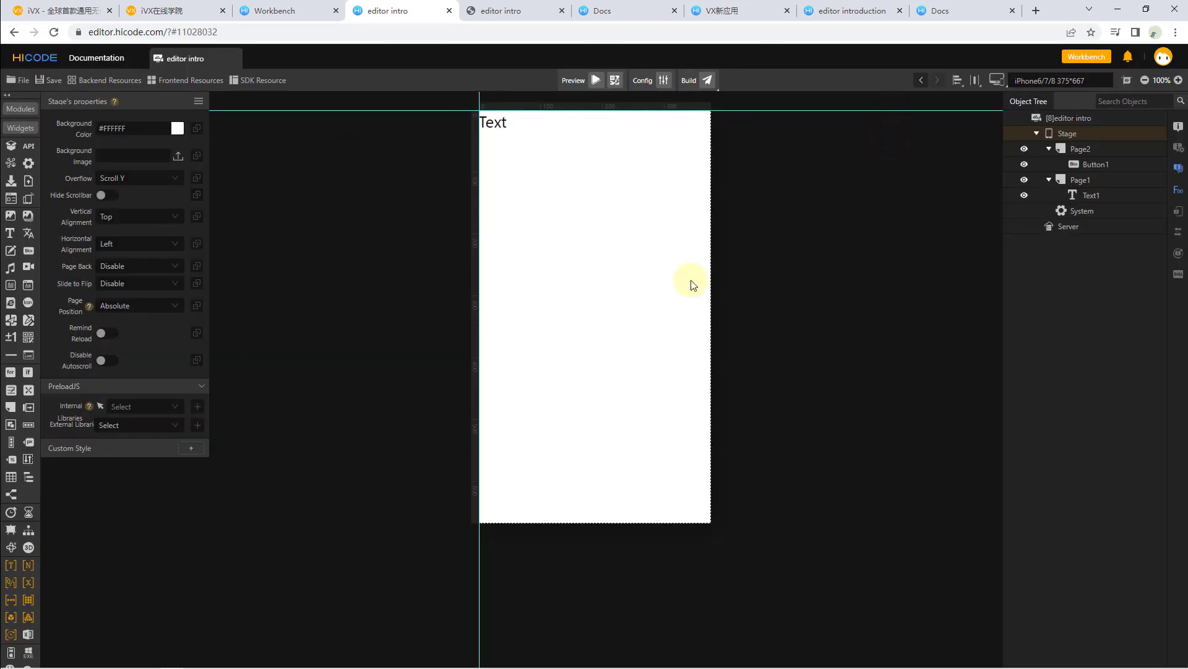
{"action": "left_click", "coordinate": [707, 81]}
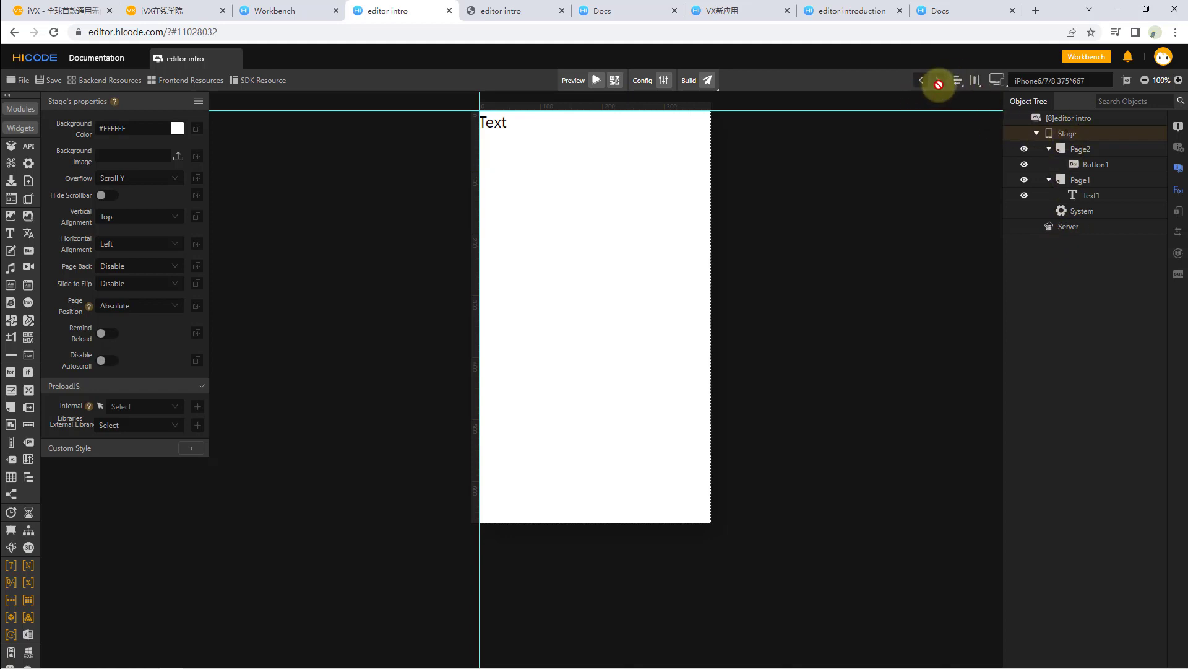
Delete Text1 from Page1 and undo the deletion.
{"action": "left_click", "coordinate": [1093, 196]}
{"action": "right_click", "coordinate": [1094, 196]}
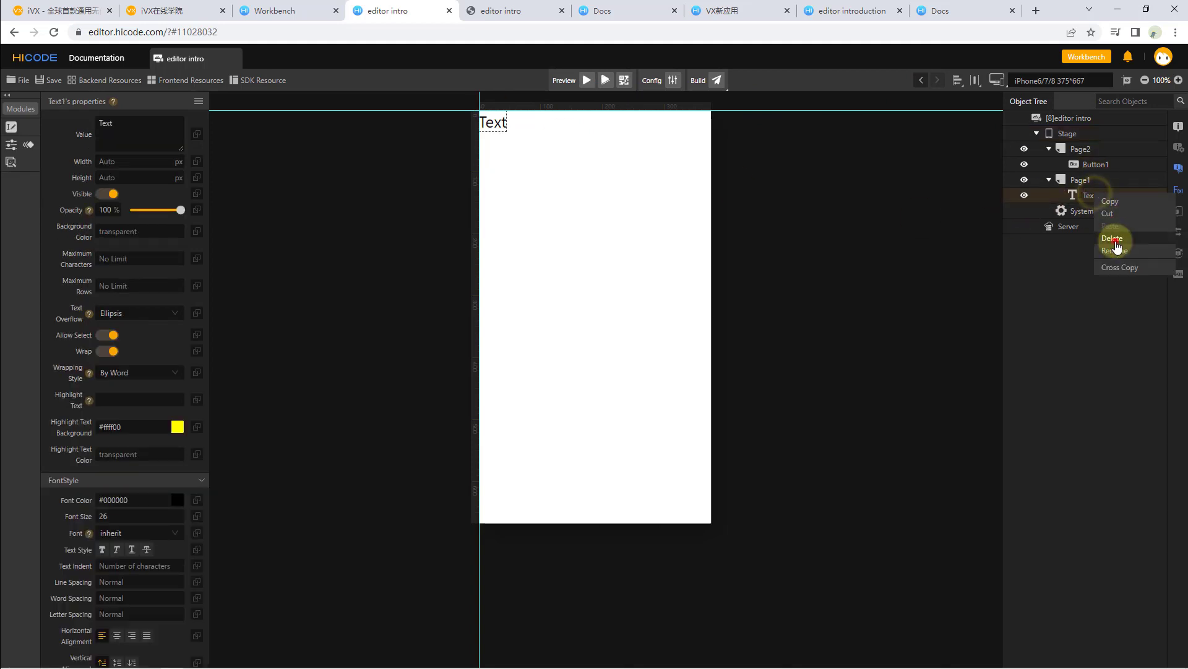
{"action": "left_click", "coordinate": [1115, 240]}
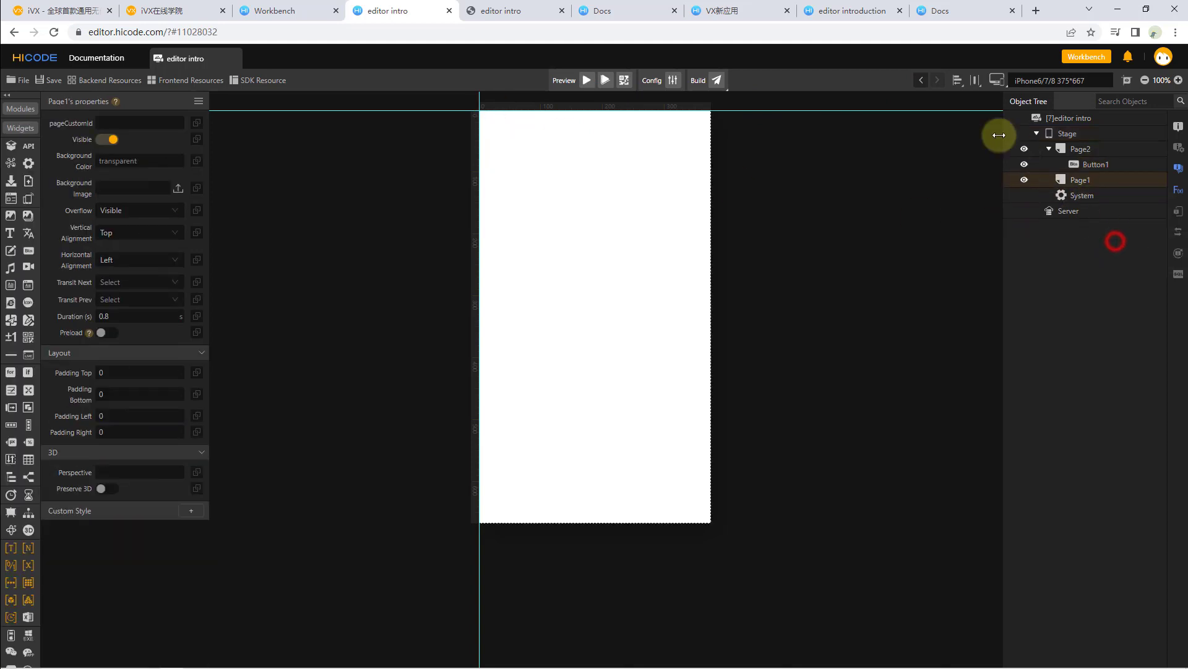
{"action": "left_click", "coordinate": [921, 81]}
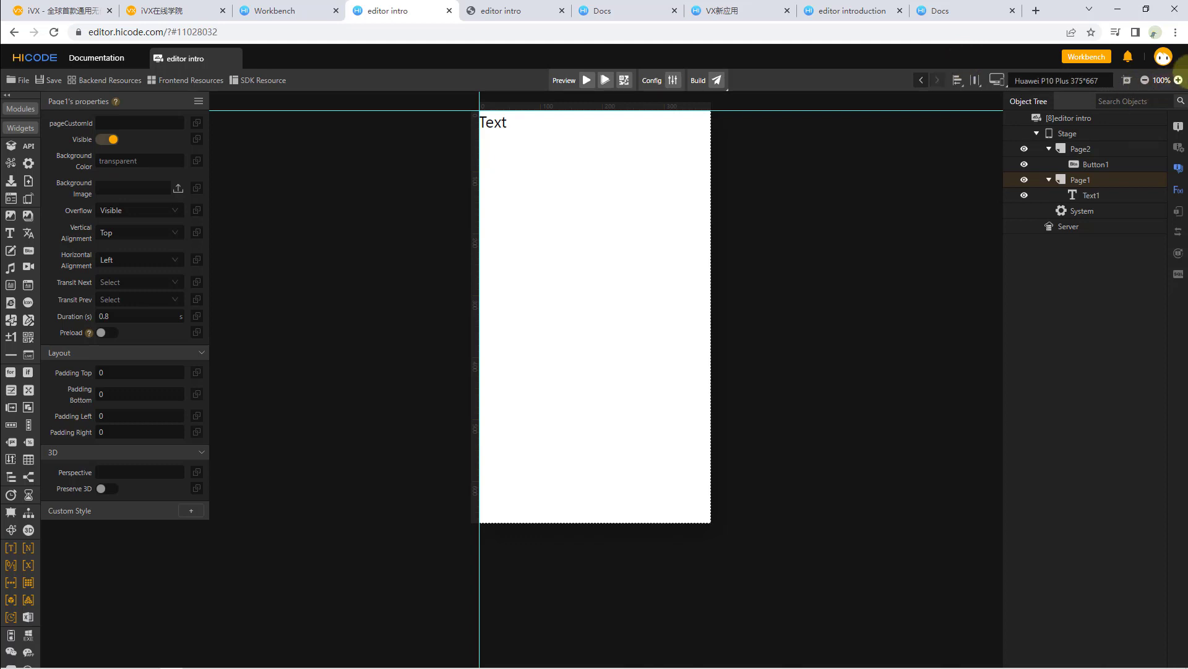
Try the Huawei enjoy 6S 375*750 screen size, restore iPhone6/7/8 375*667, and browse the PC and iPad sizes.
{"action": "left_click", "coordinate": [1034, 84]}
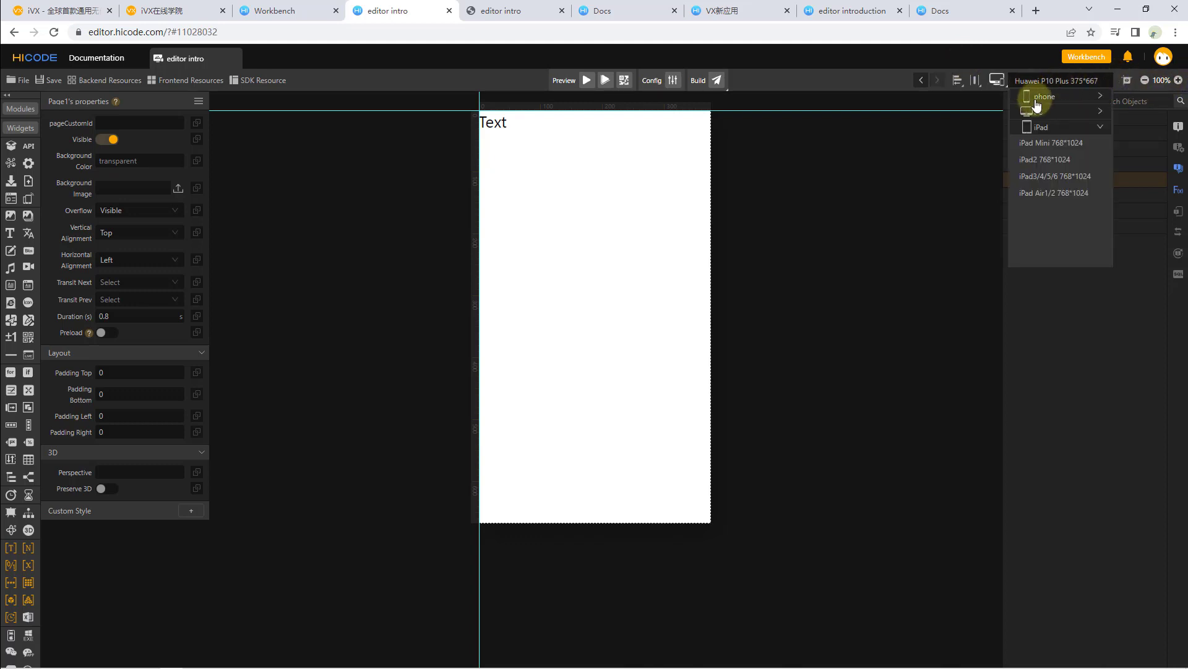
{"action": "left_click", "coordinate": [1037, 99]}
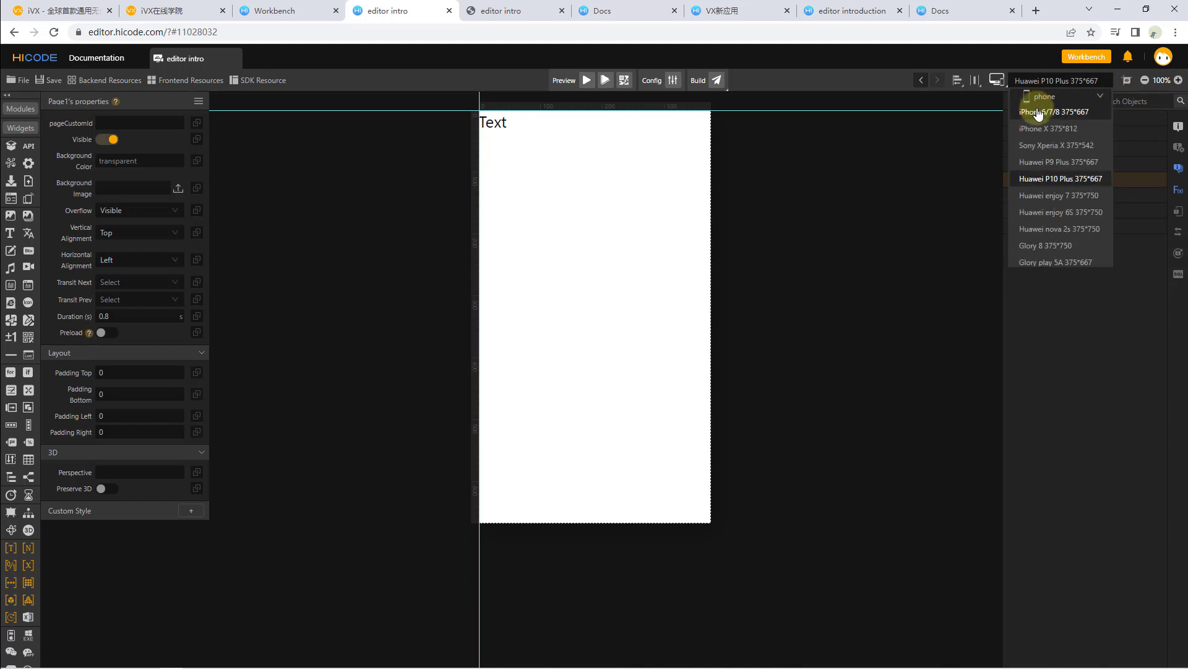
{"action": "left_click", "coordinate": [1055, 212]}
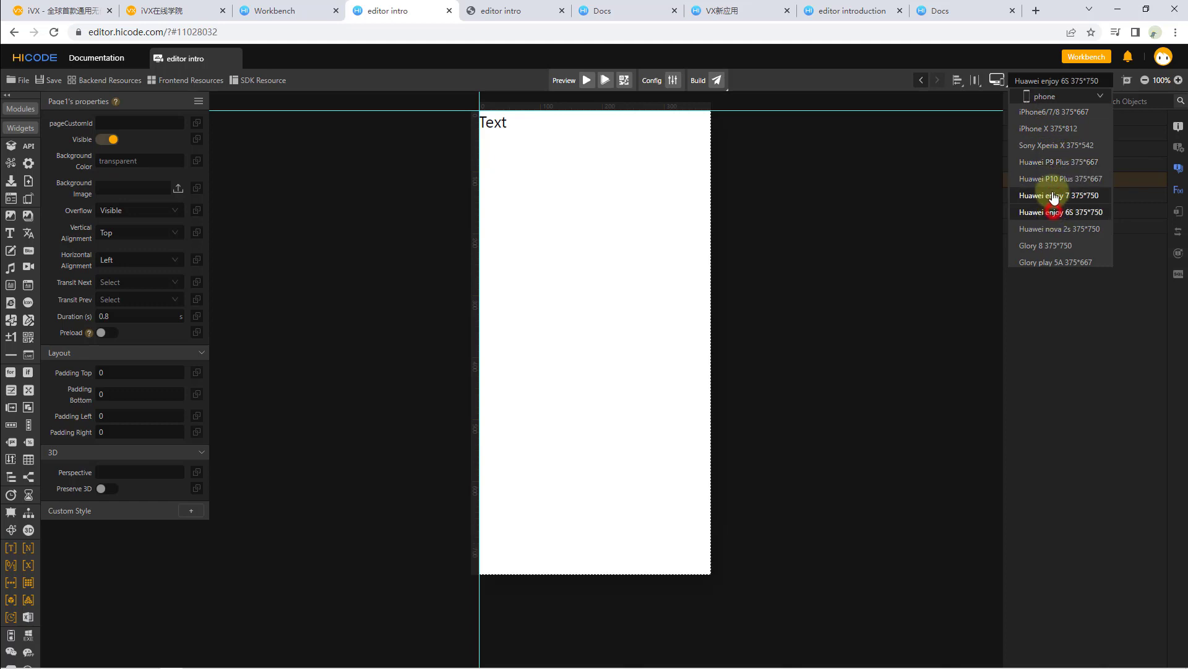
{"action": "left_click", "coordinate": [1073, 112]}
{"action": "left_click", "coordinate": [1077, 96]}
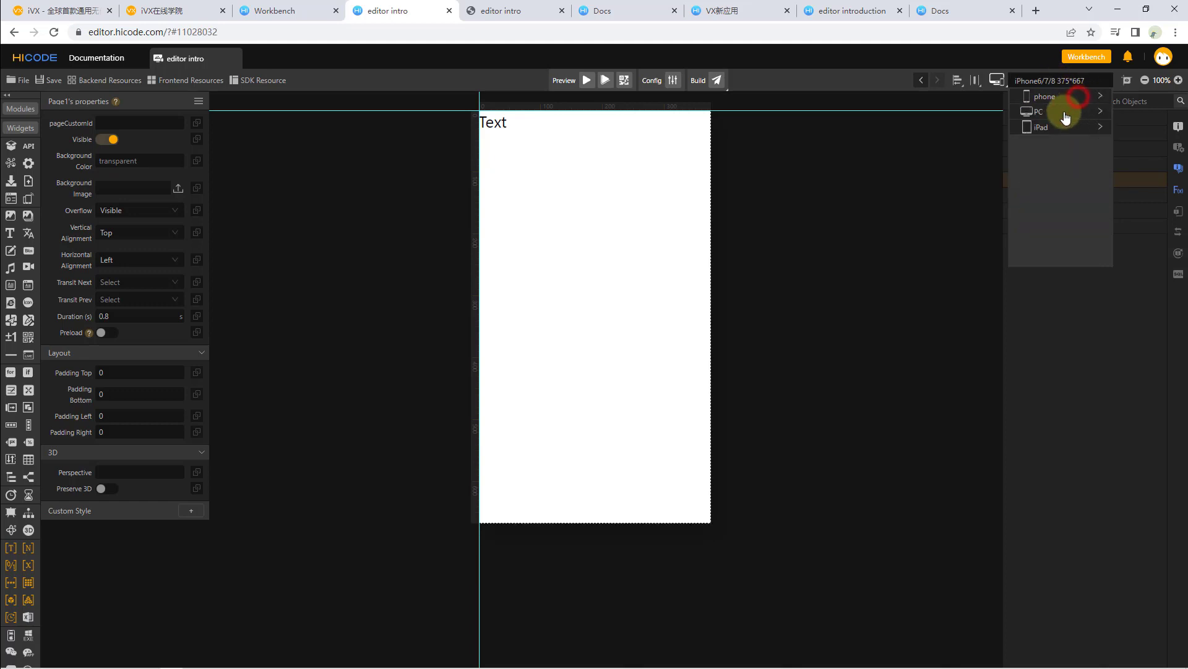
{"action": "left_click", "coordinate": [1064, 113]}
{"action": "left_click", "coordinate": [1057, 127]}
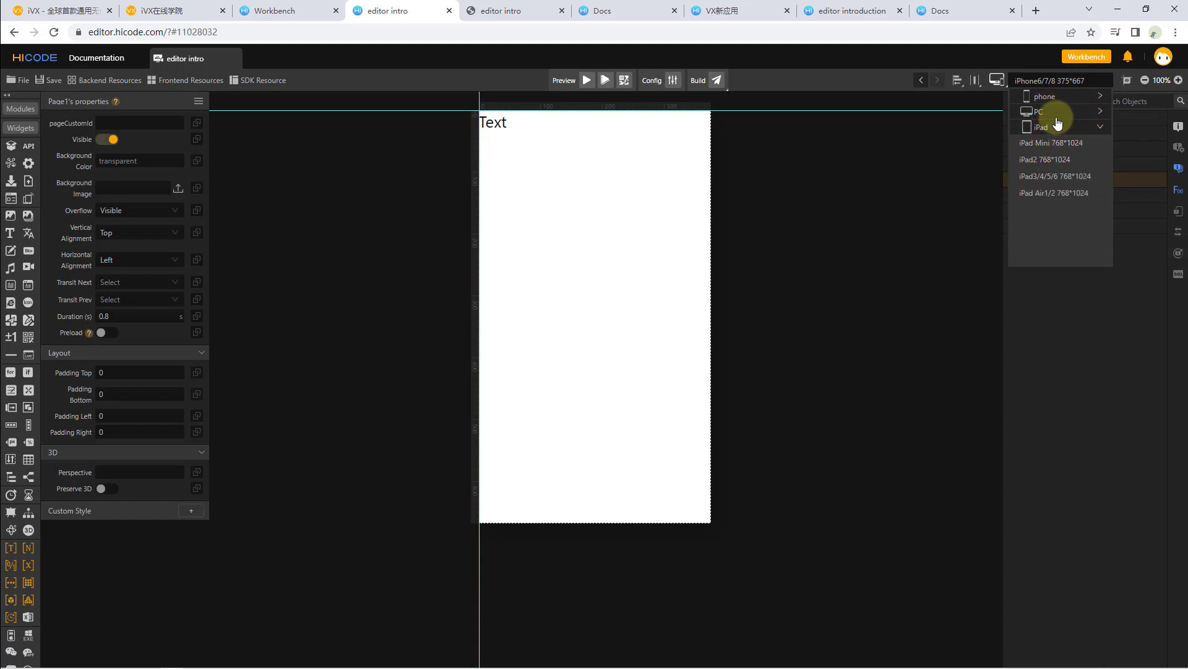
Toggle the canvas guide lines off and on, and place a vertical guide at about 110 px across the page.
{"action": "left_click", "coordinate": [1126, 81]}
{"action": "left_click", "coordinate": [1126, 81]}
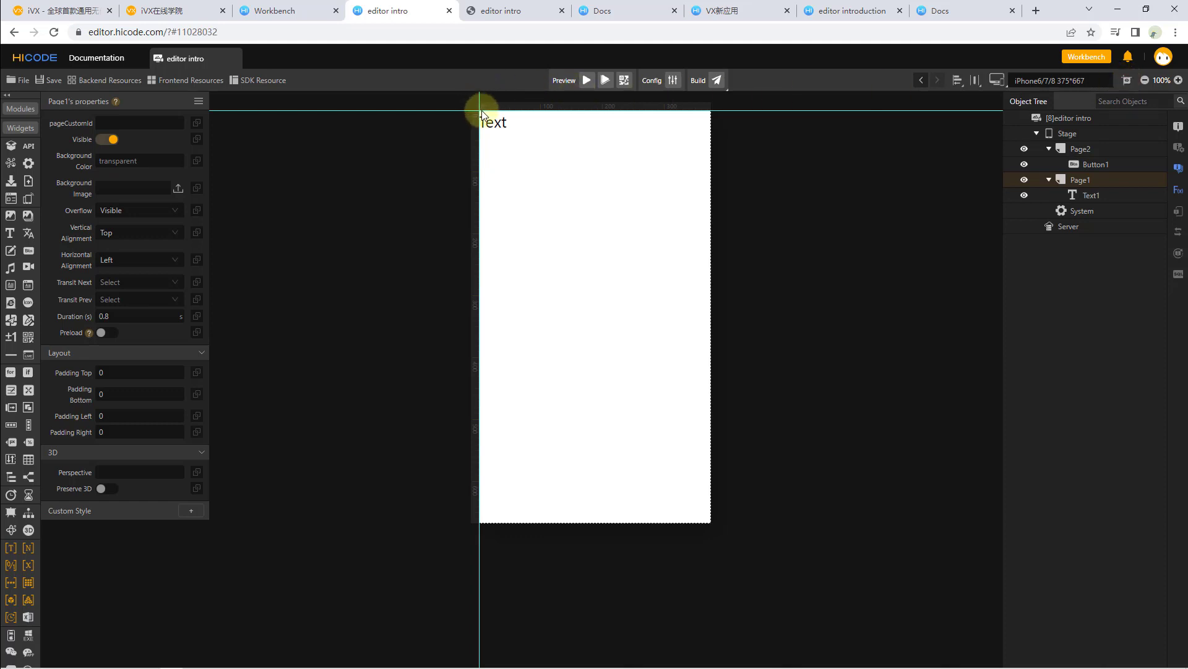
{"action": "left_click", "coordinate": [1125, 80]}
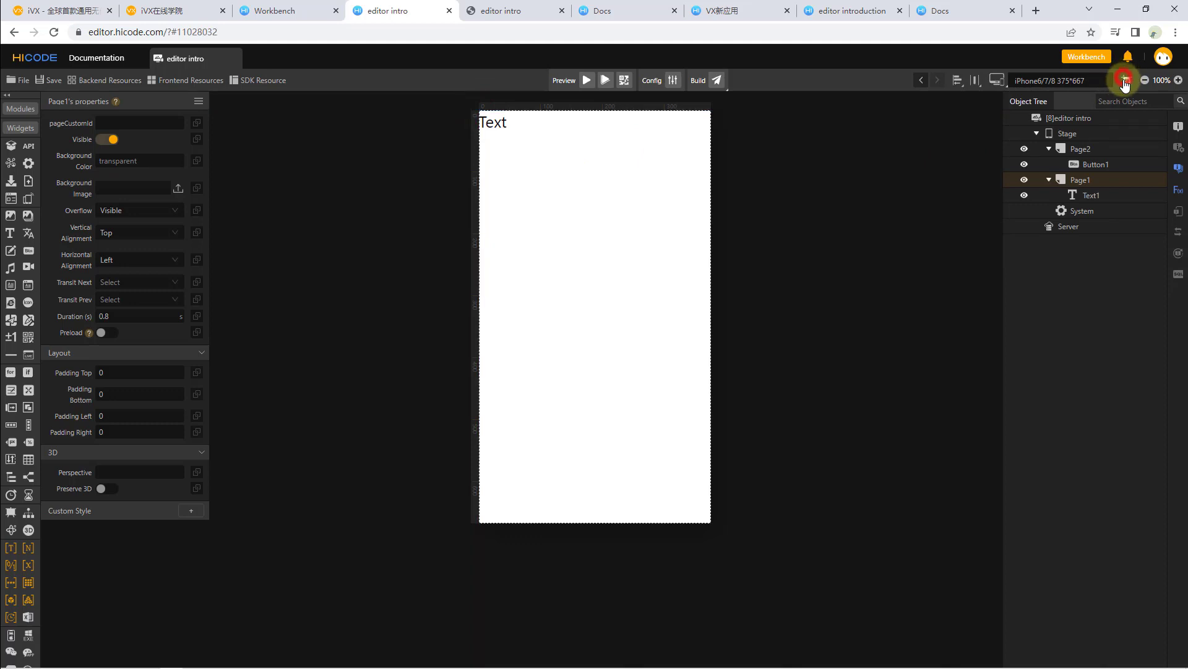
{"action": "left_click", "coordinate": [1125, 80]}
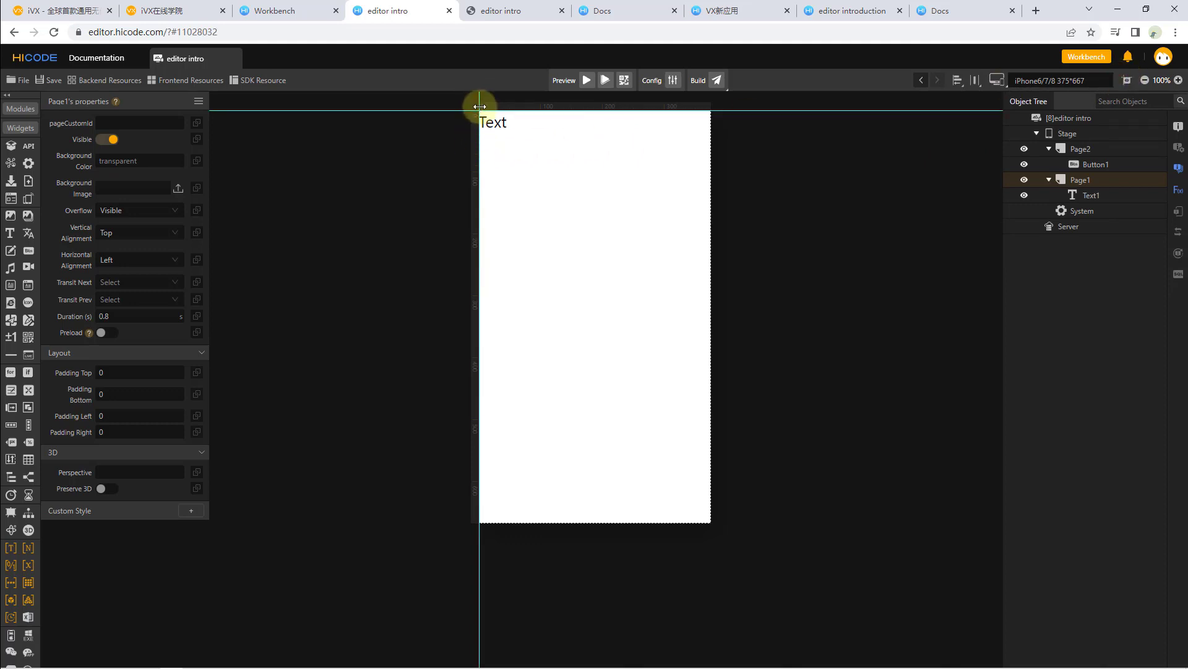
{"action": "left_click_drag", "start_coordinate": [481, 106], "coordinate": [548, 143]}
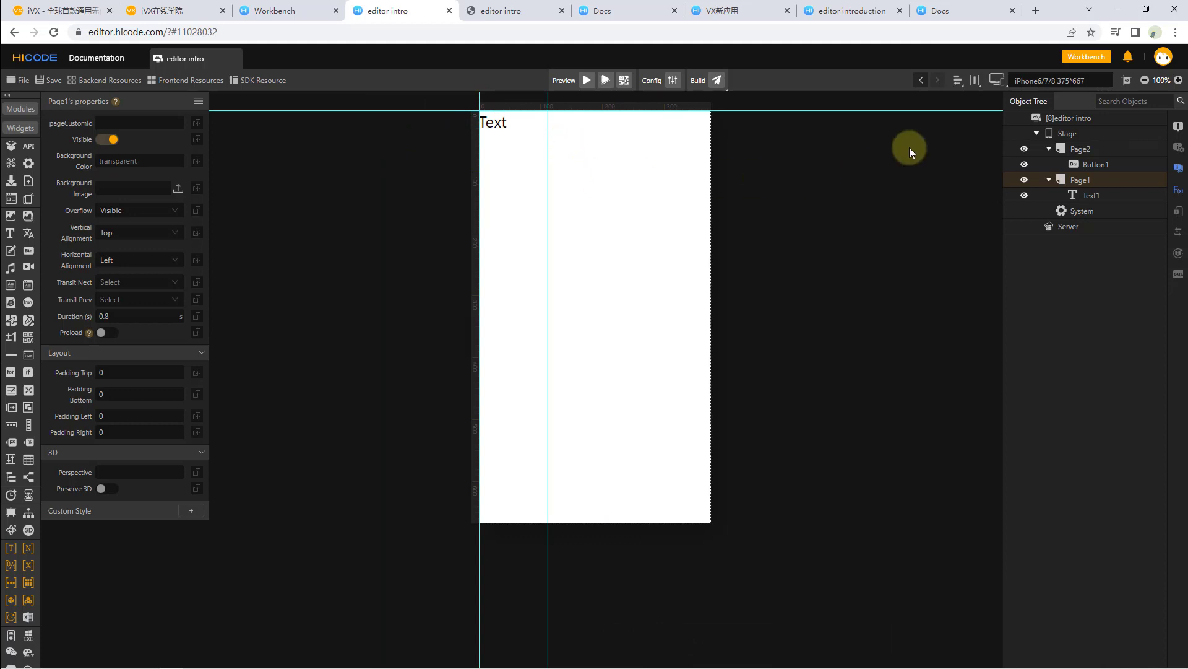
Zoom the canvas in to 130%, move the page lower in the view, and return the zoom to 100%.
{"action": "left_click", "coordinate": [1179, 81]}
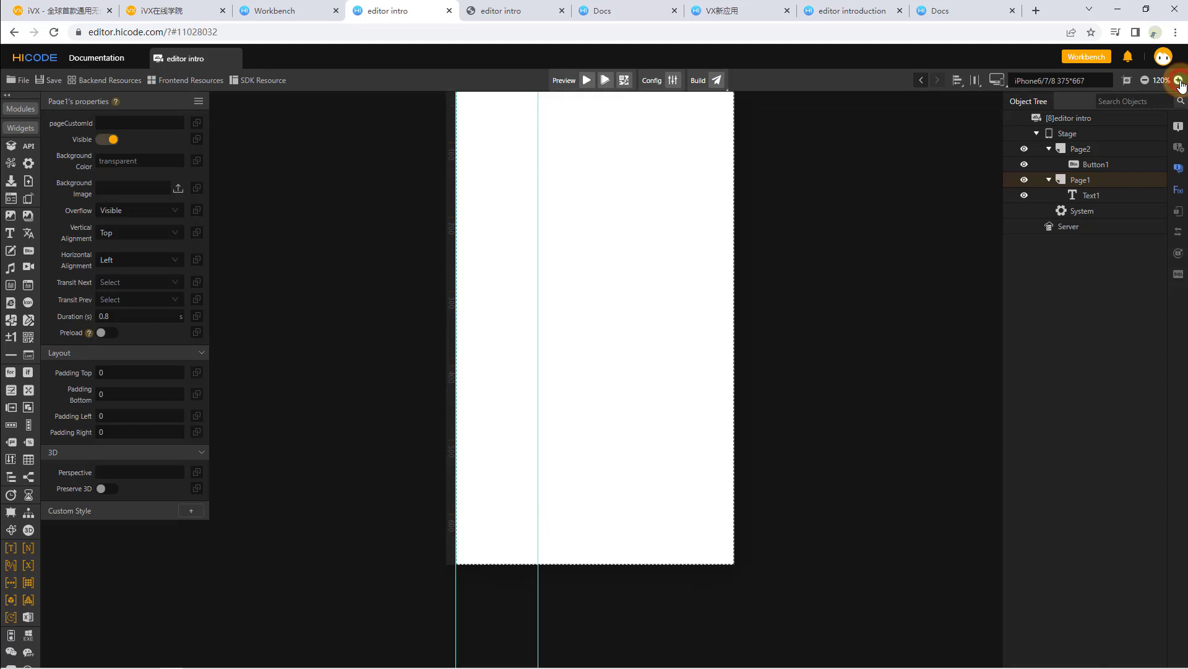
{"action": "left_click", "coordinate": [1179, 80]}
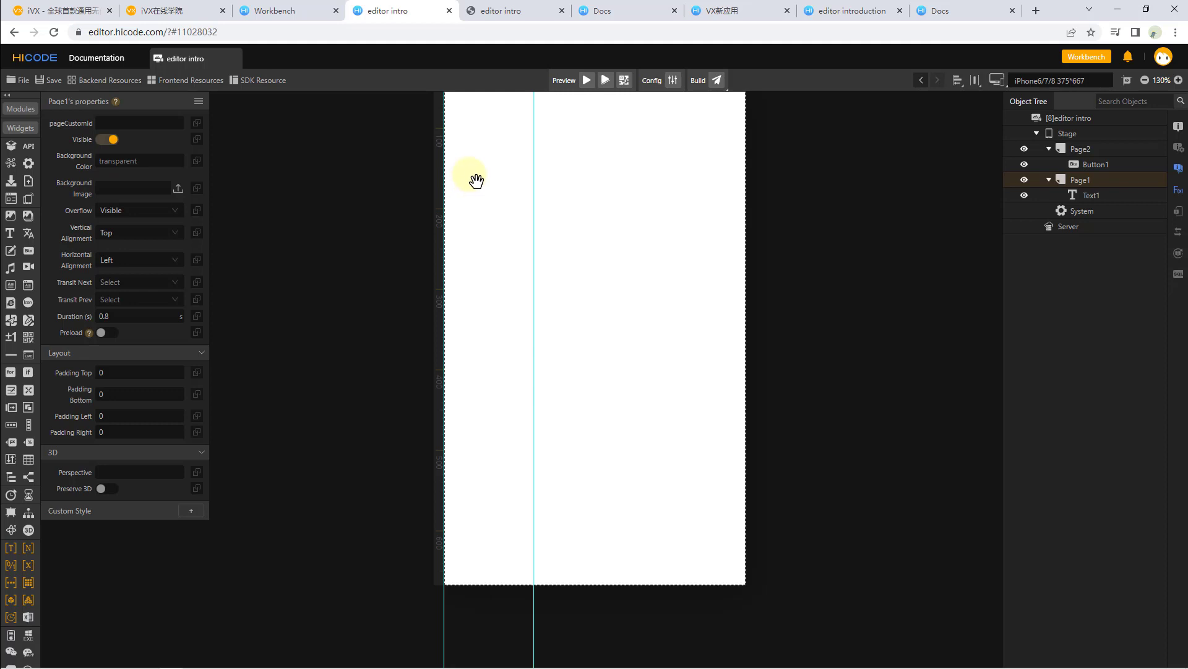
{"action": "left_click_drag", "start_coordinate": [473, 169], "coordinate": [499, 443]}
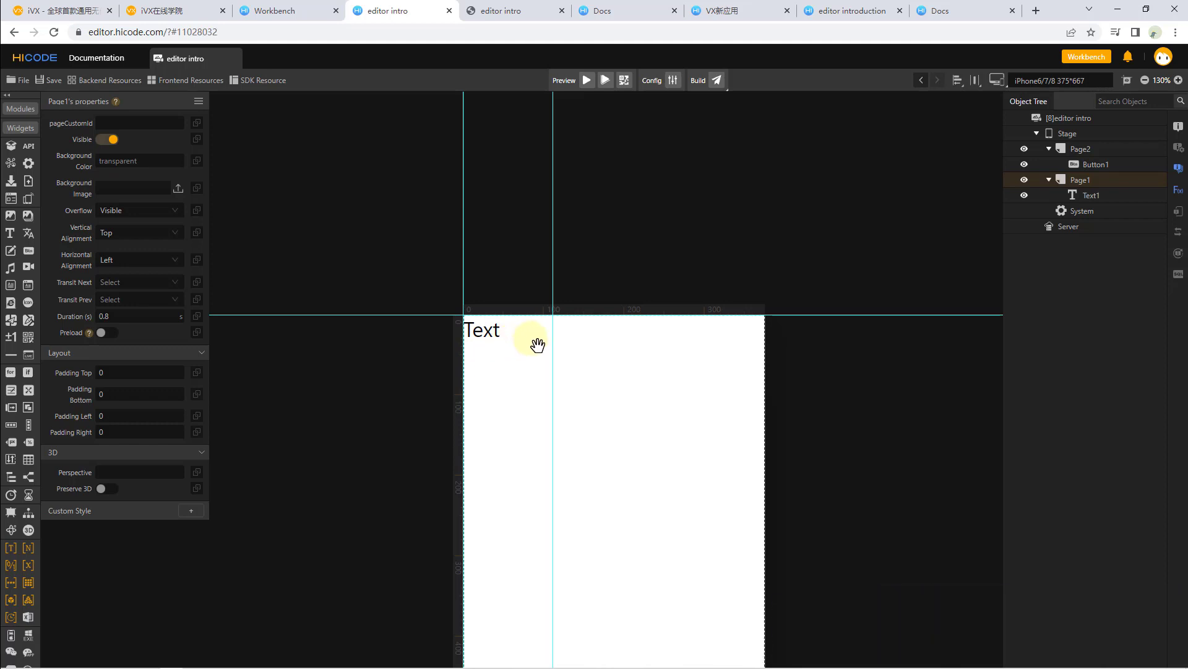
{"action": "left_click", "coordinate": [1144, 80]}
{"action": "left_click", "coordinate": [1144, 80]}
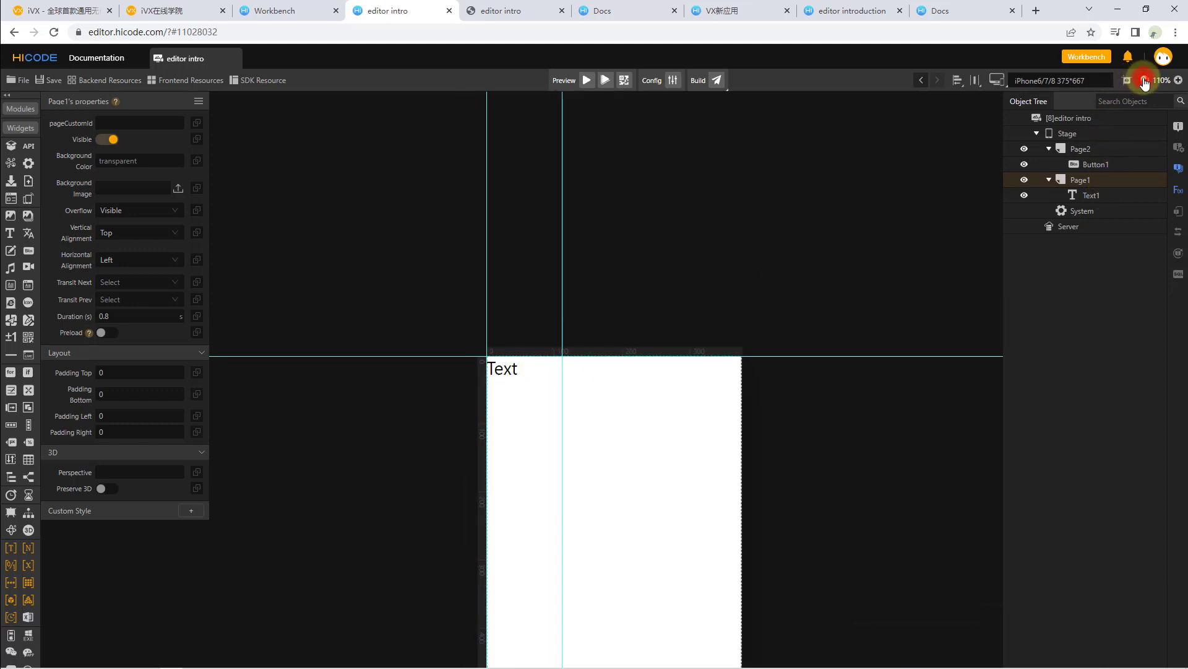
{"action": "left_click", "coordinate": [1145, 79]}
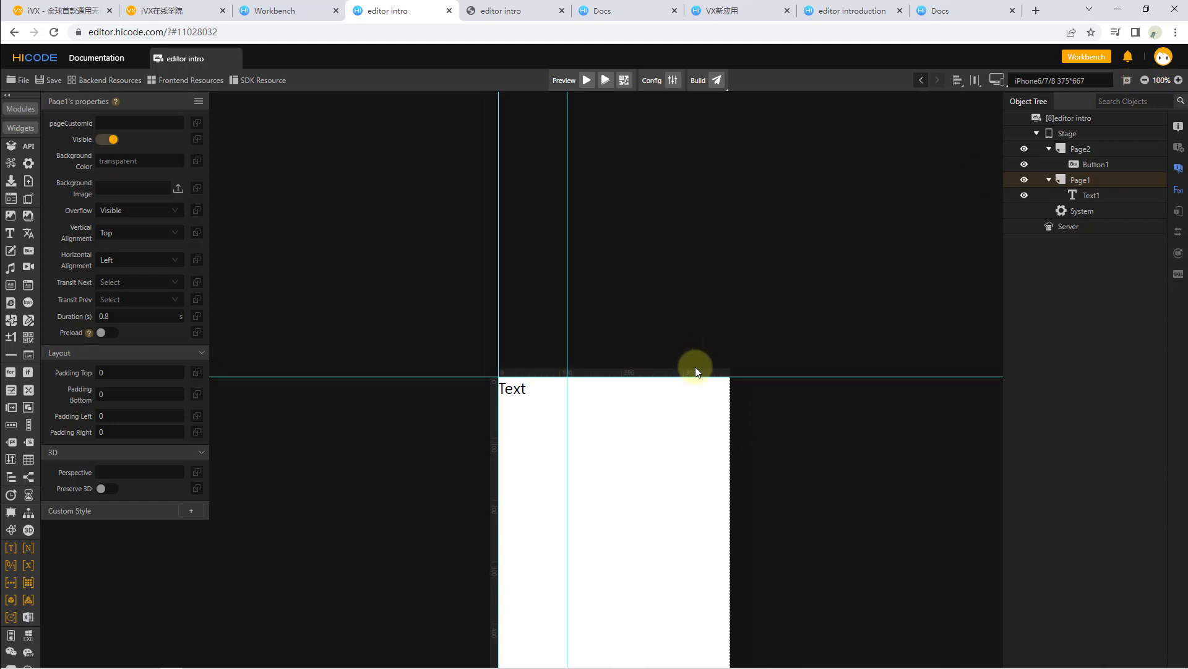
Search the object tree for "B" and select Button1 from the matches.
{"action": "left_click_drag", "start_coordinate": [642, 456], "coordinate": [611, 161]}
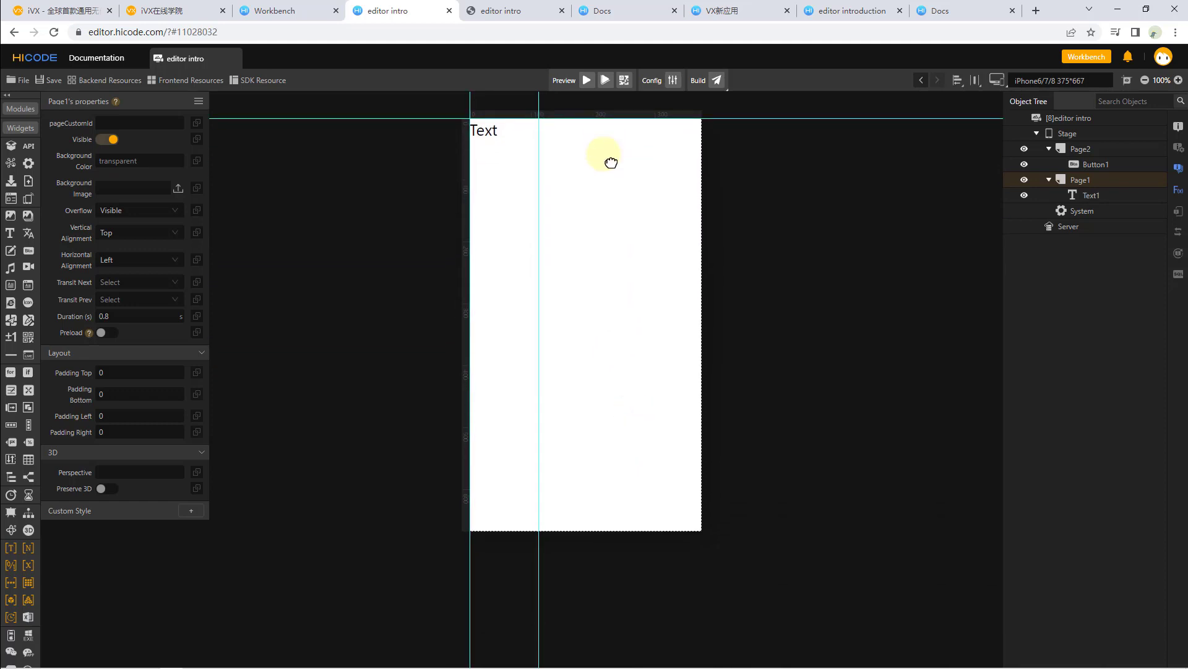
{"action": "left_click", "coordinate": [1110, 101]}
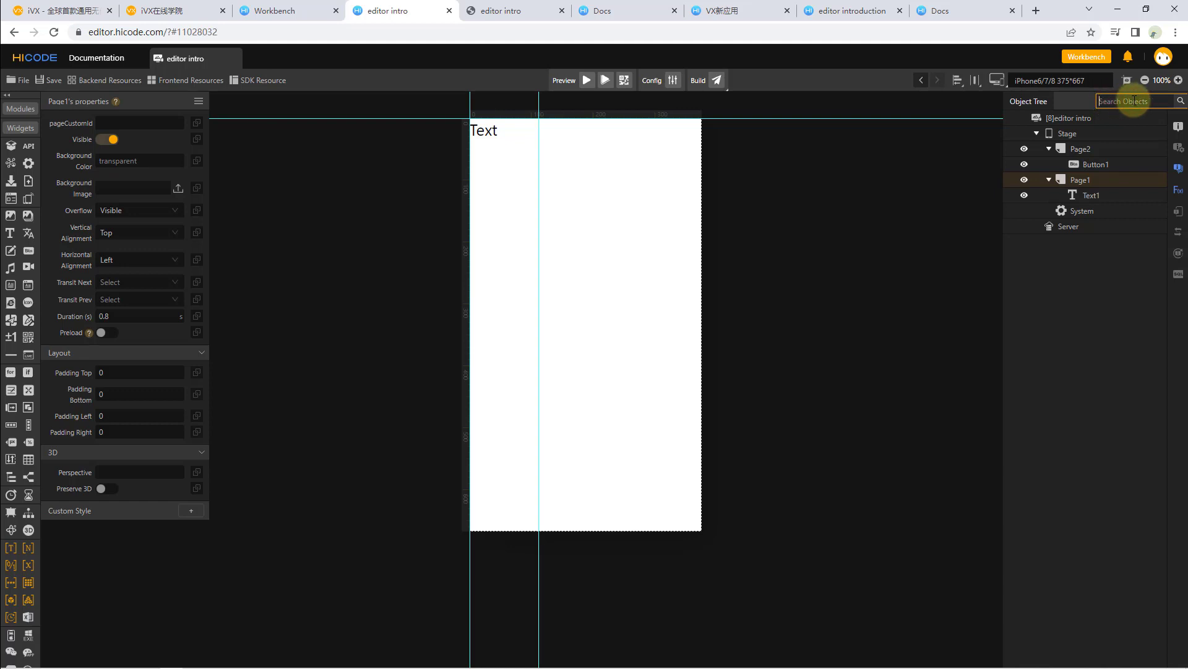
{"action": "left_click", "coordinate": [1178, 102]}
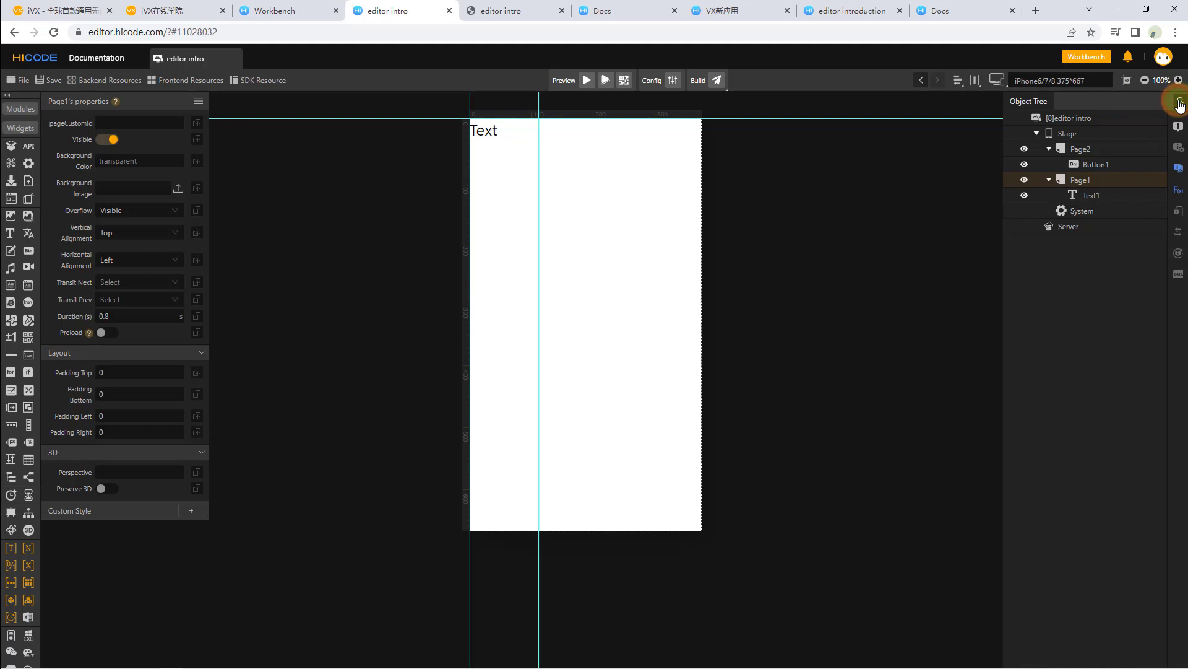
{"action": "left_click", "coordinate": [1178, 102]}
{"action": "left_click", "coordinate": [1143, 102]}
{"action": "type", "text": "butt"}
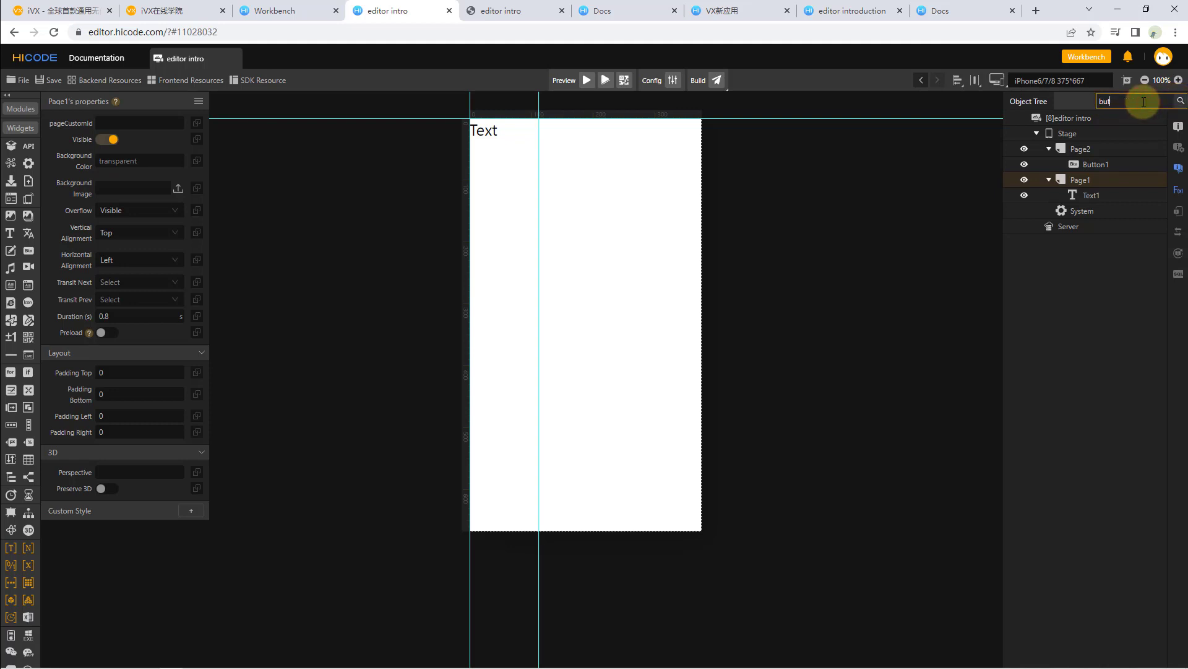
{"action": "key", "text": "BackSpace"}
{"action": "key", "text": "BackSpace"}
{"action": "type", "text": "B"}
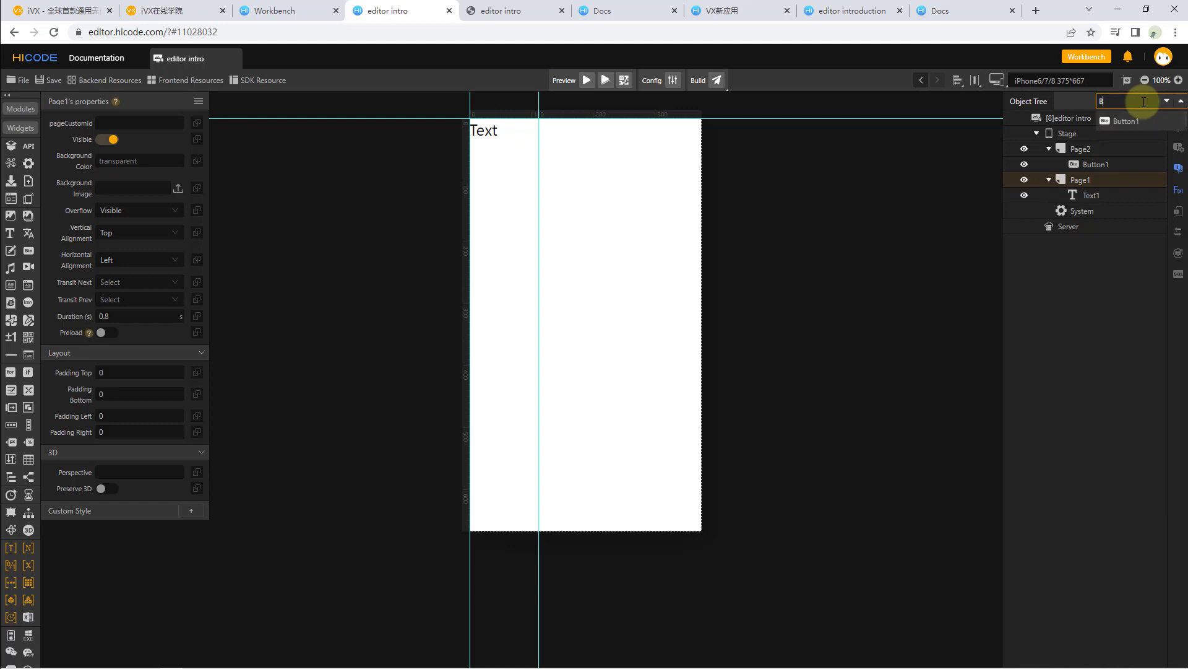
{"action": "left_click", "coordinate": [1134, 122]}
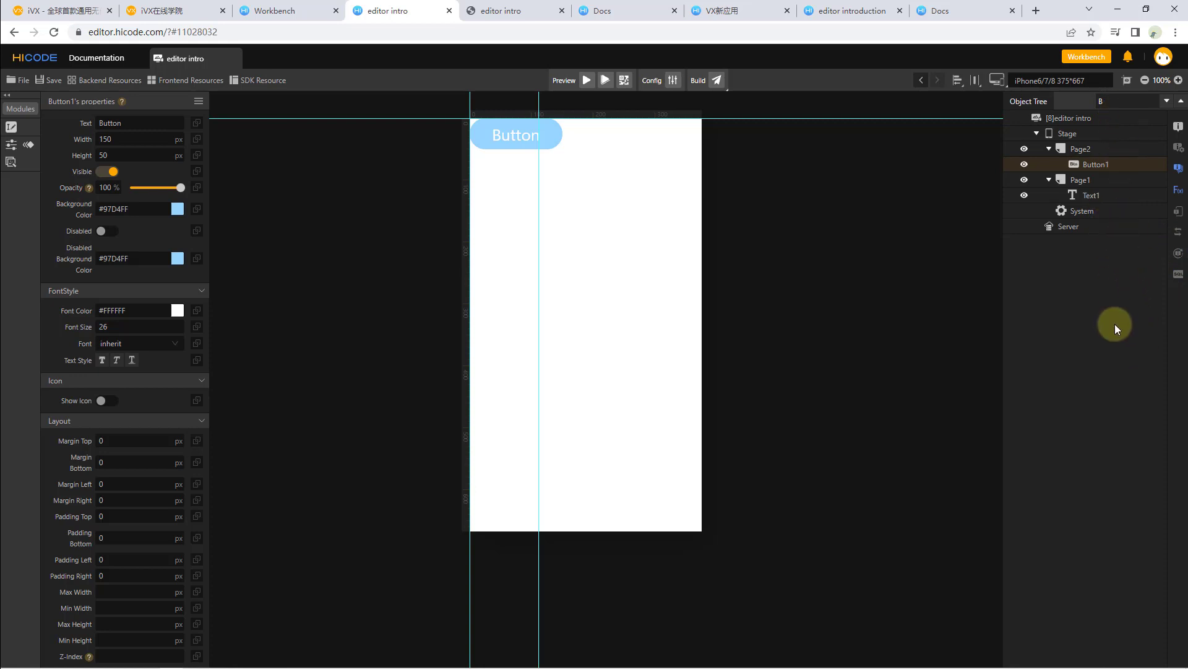
Add an event to Button1 with an empty trigger and action.
{"action": "left_click", "coordinate": [1179, 127]}
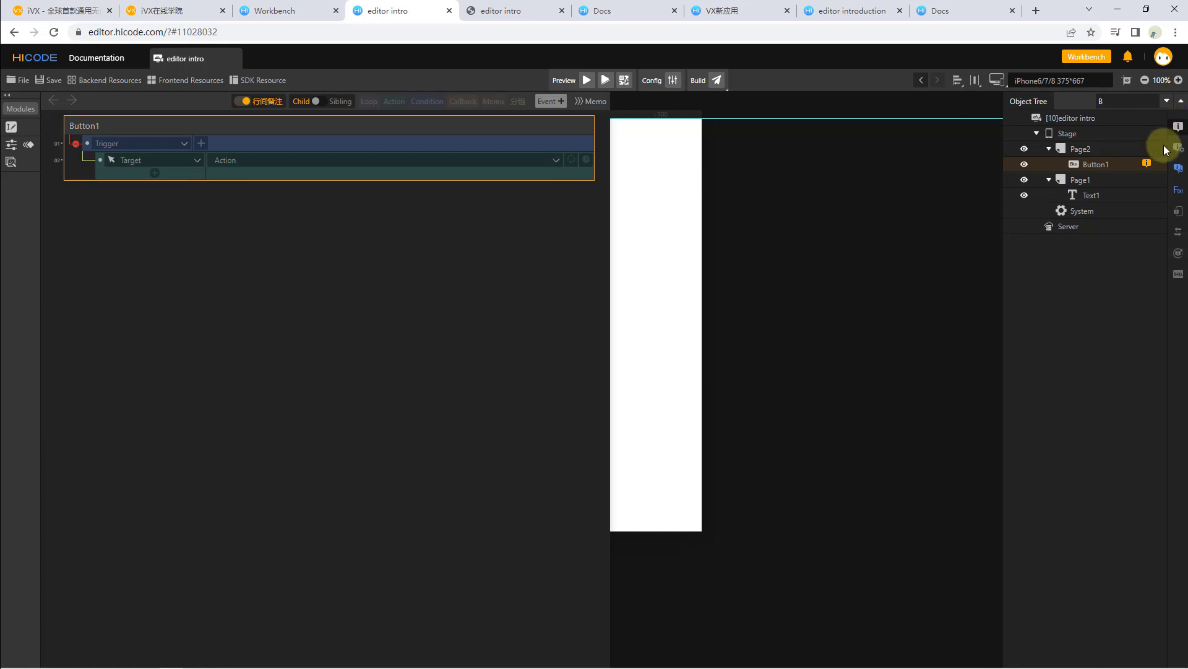